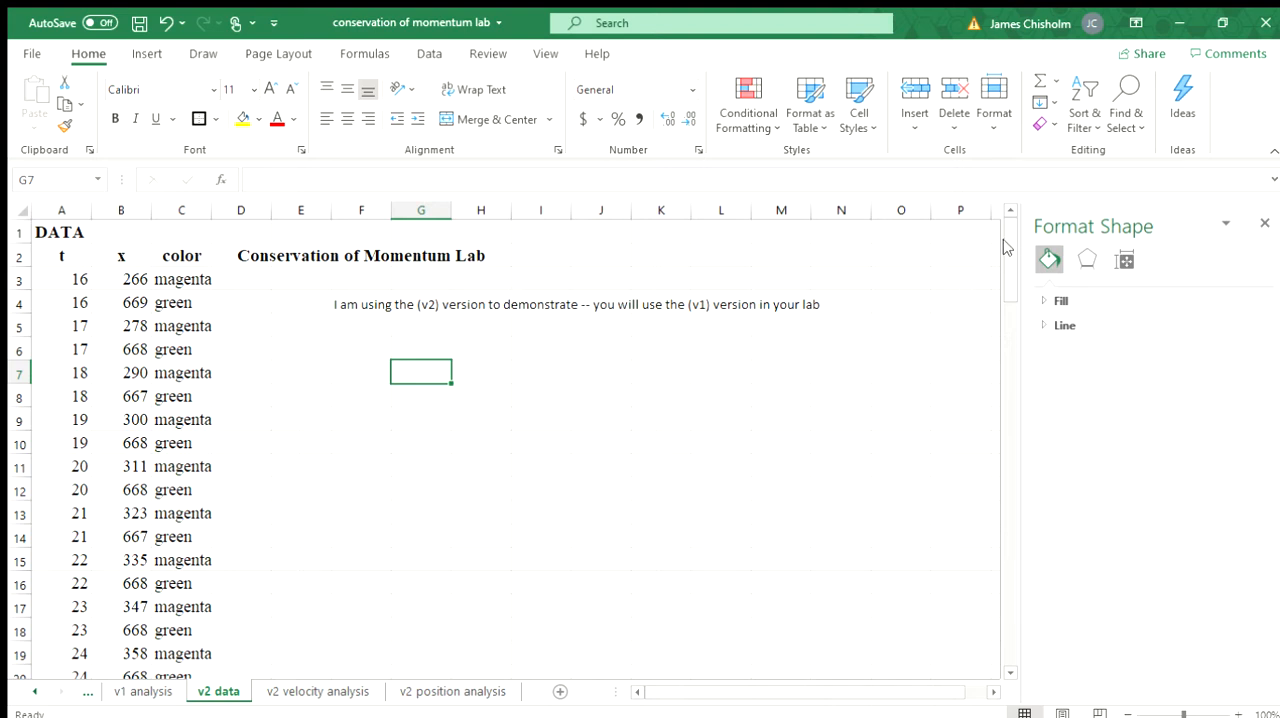
# Step: Look through the time, position and color records on the v2 data sheet
pyautogui.moveTo(1005, 247); pyautogui.dragTo(963, 168)
pyautogui.scroll(-8, 244, 421)
pyautogui.scroll(8, 244, 421)
# Step: Open the v2 velocity analysis sheet and inspect the m/pixel and frame-rate cells B5 and B6
pyautogui.click(309, 688)
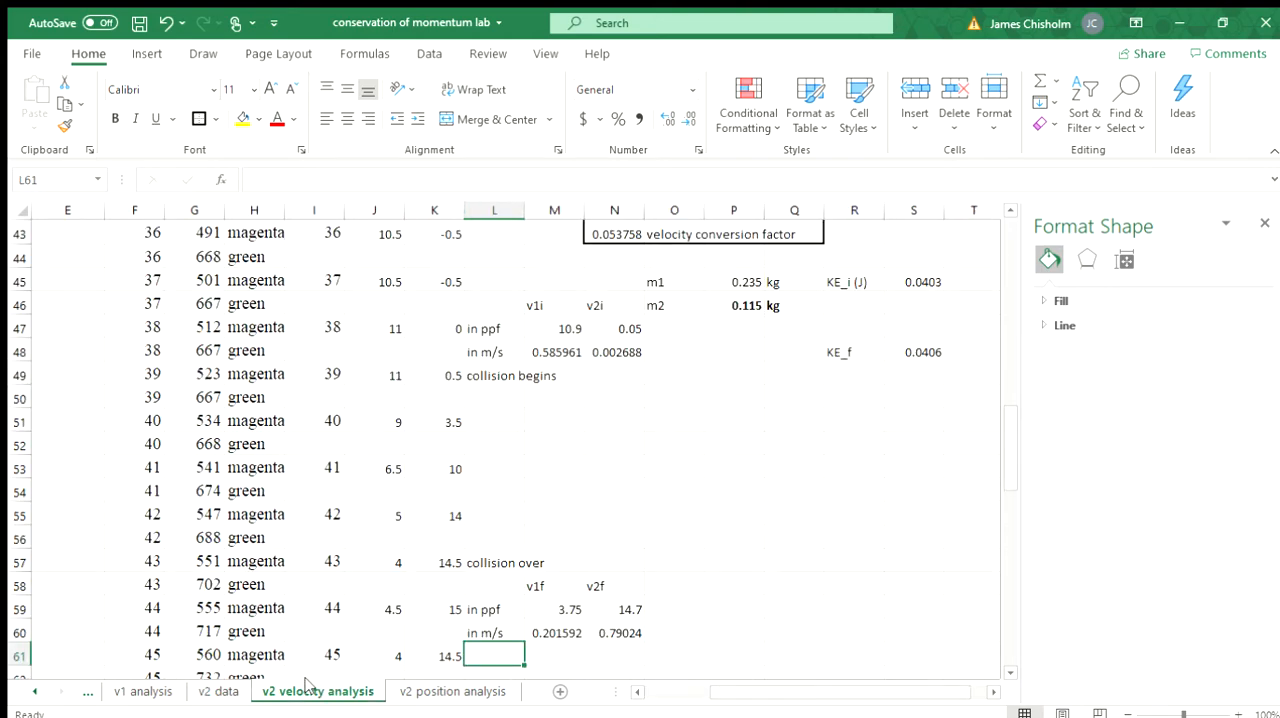
pyautogui.scroll(14, 697, 521)
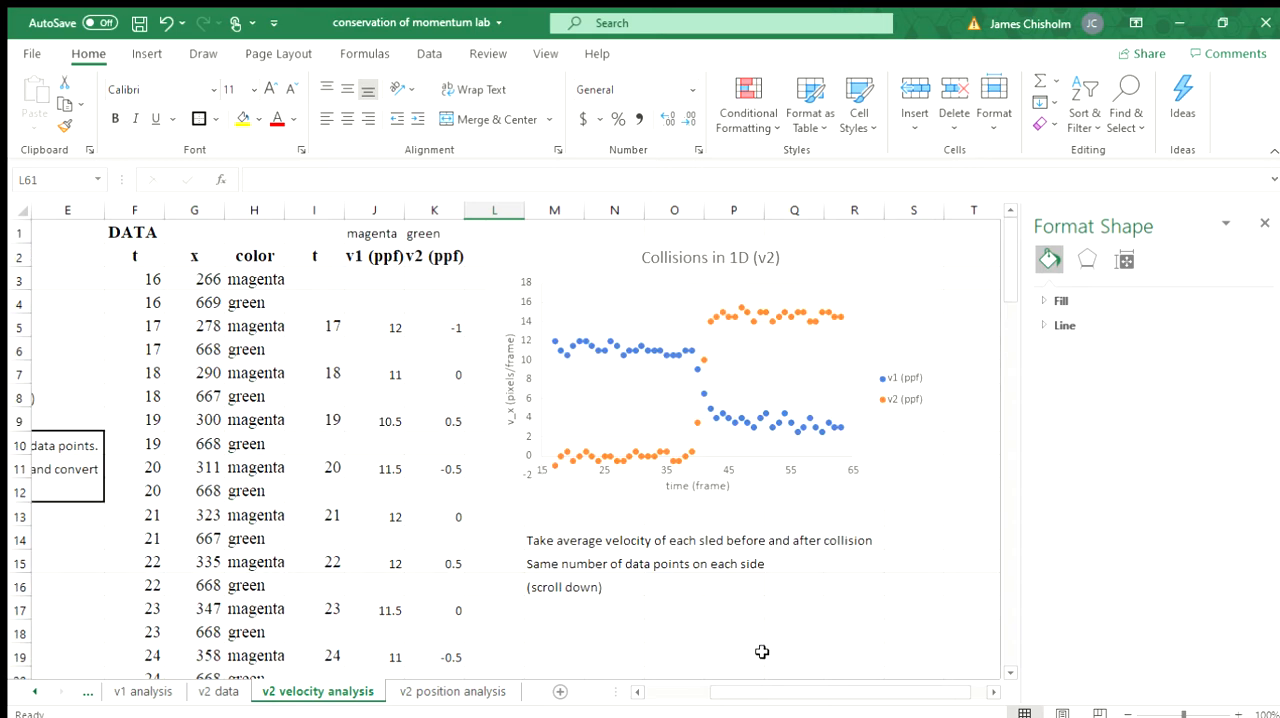
pyautogui.moveTo(766, 692); pyautogui.dragTo(647, 698)
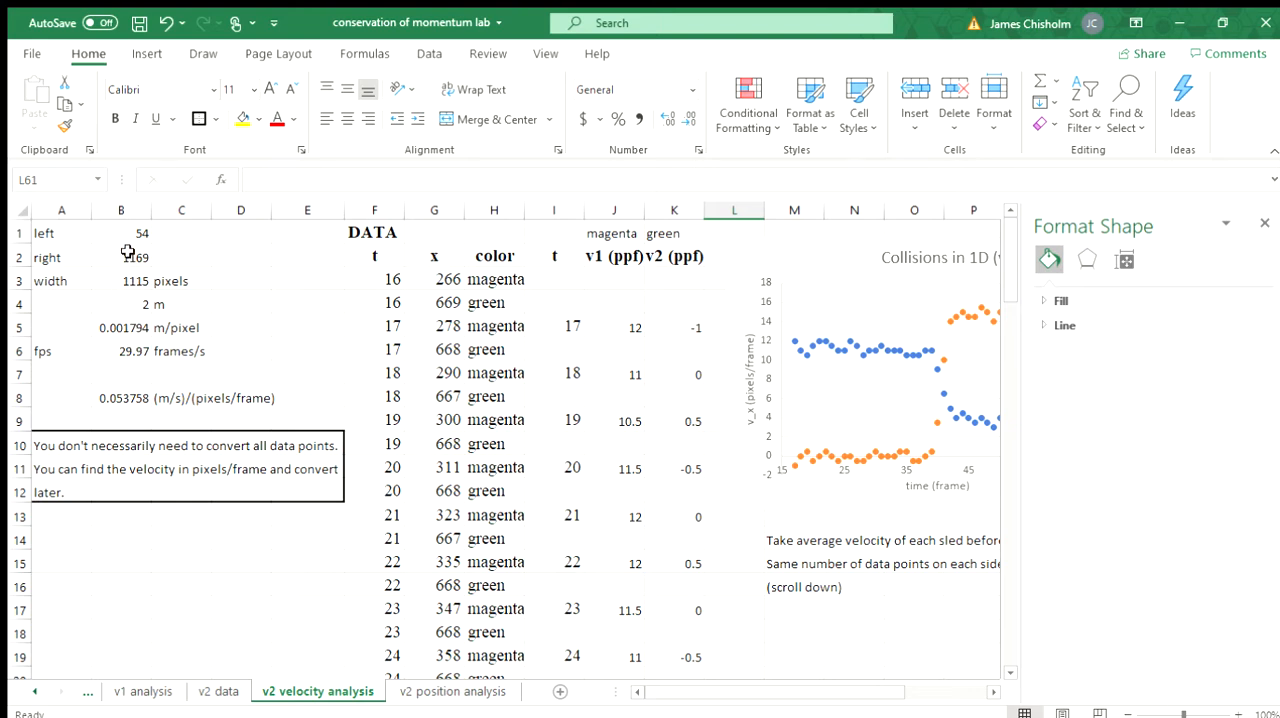
pyautogui.click(114, 333)
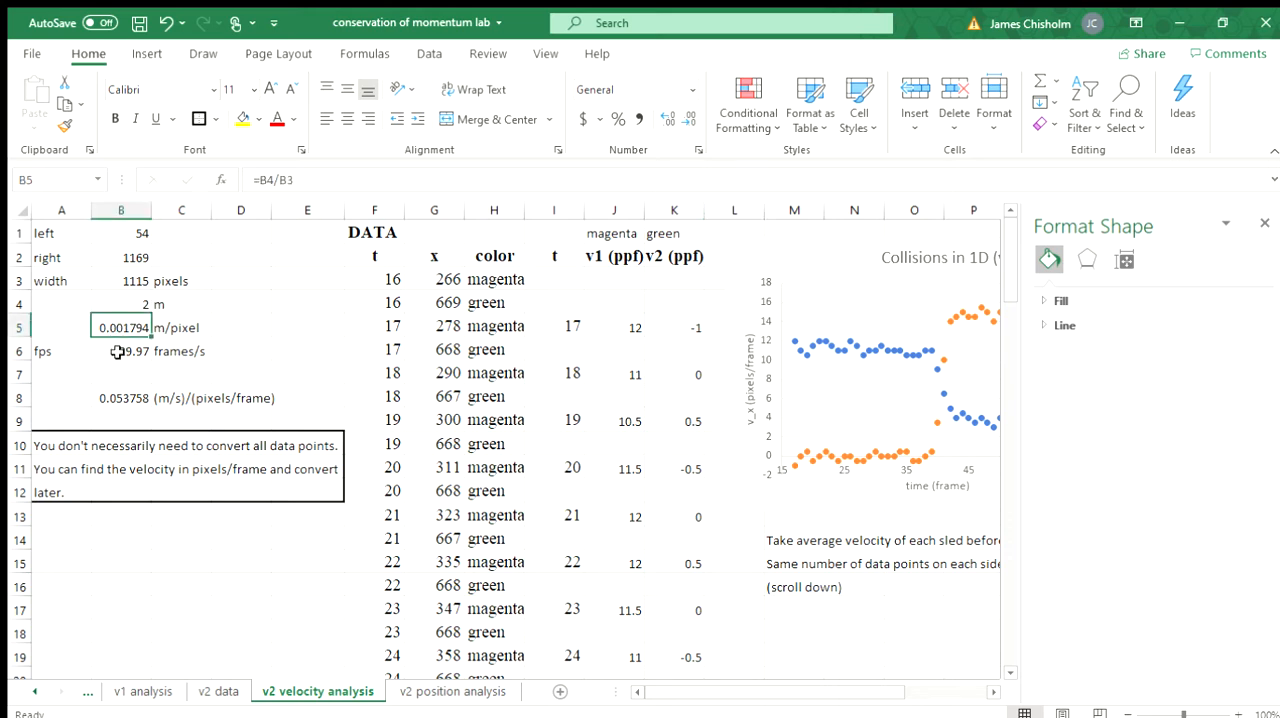
pyautogui.click(117, 352)
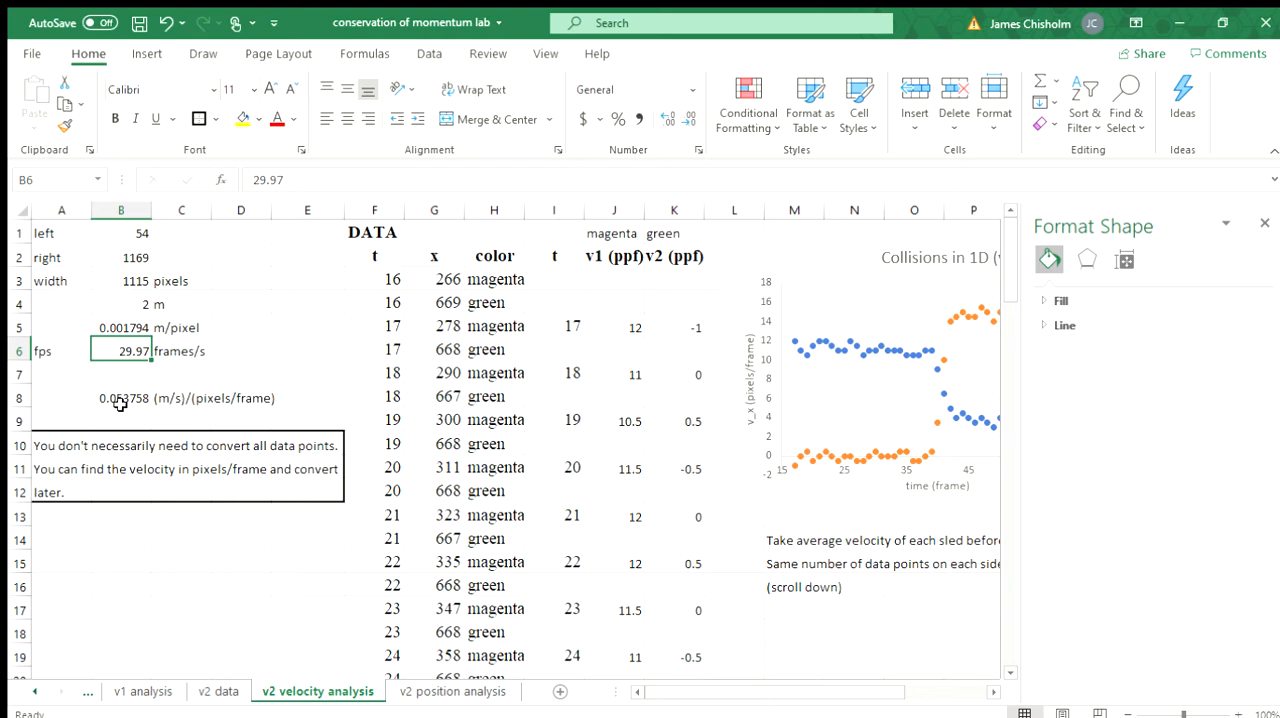
# Step: Examine the magenta and green position rows, and view the sled position graph on the v2 position analysis sheet
pyautogui.click(452, 372)
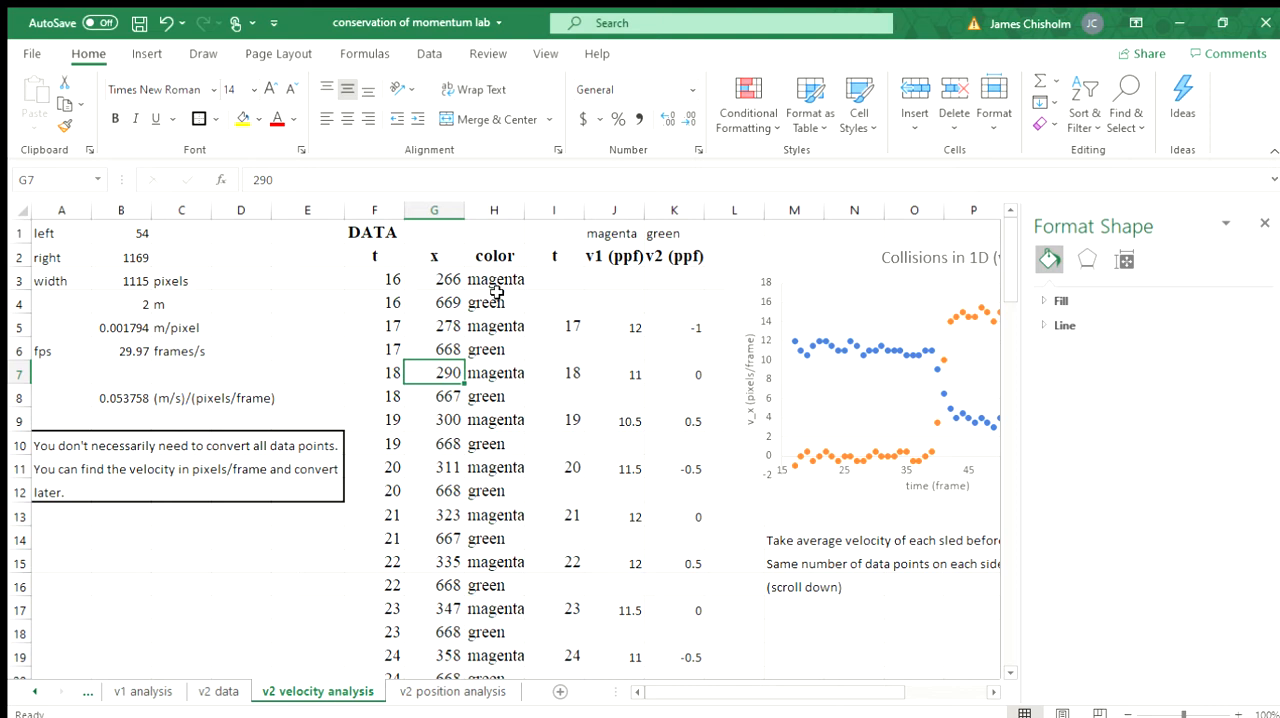
pyautogui.moveTo(366, 303); pyautogui.dragTo(478, 300)
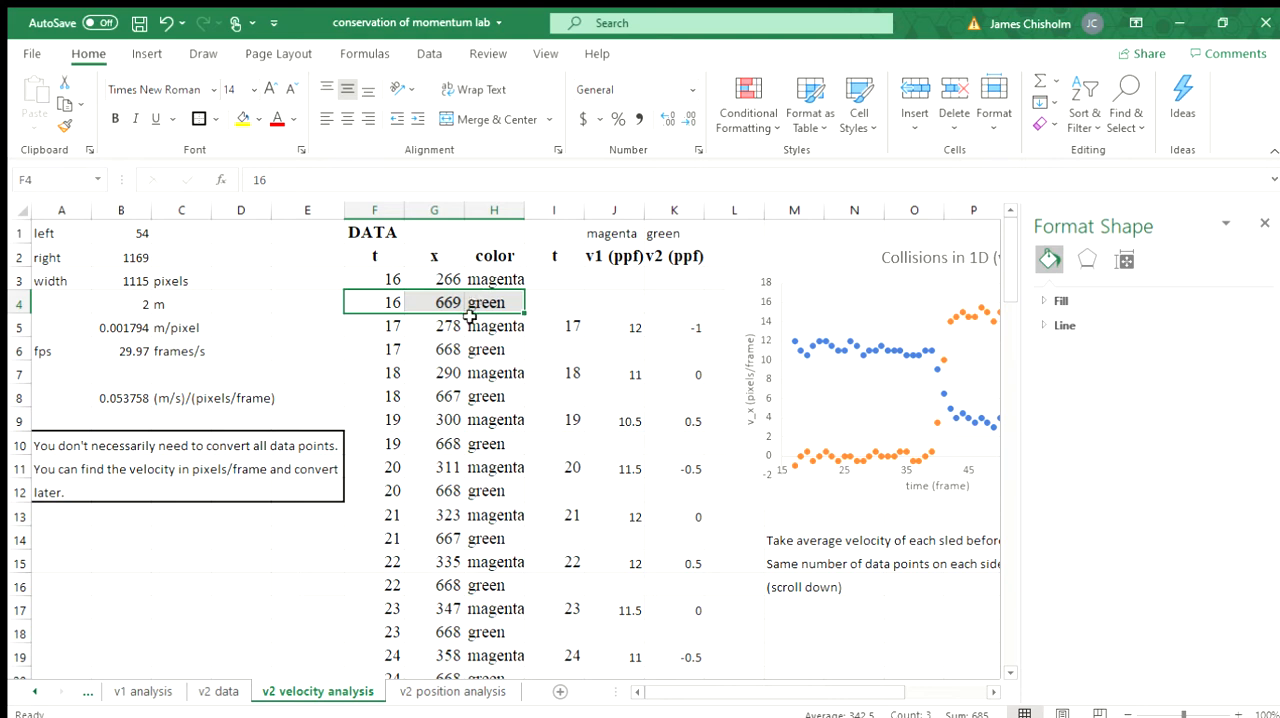
pyautogui.click(458, 393)
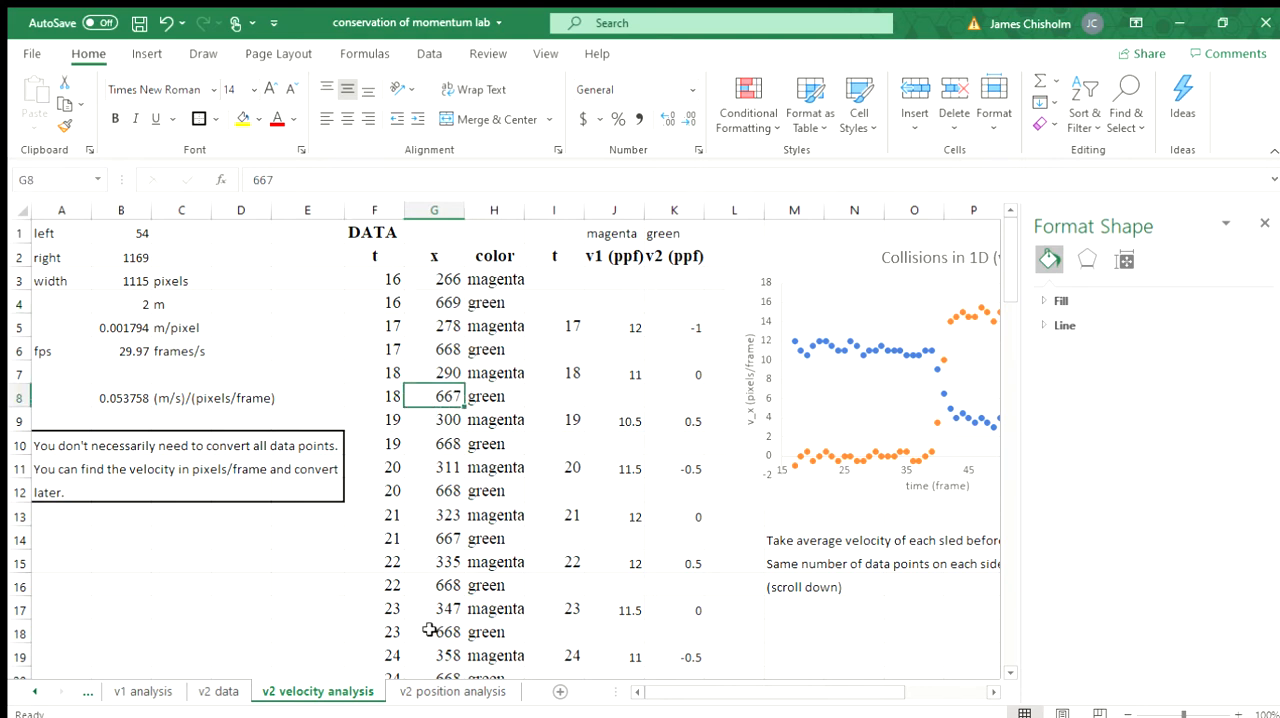
pyautogui.click(440, 691)
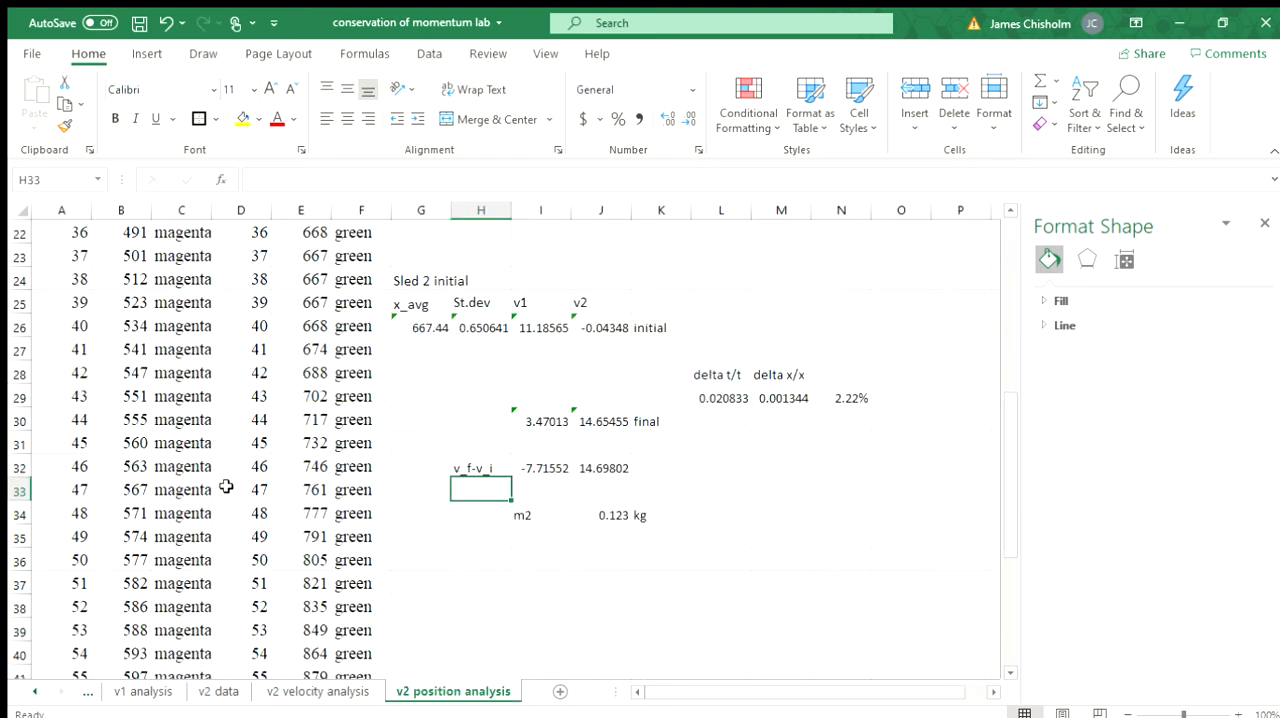
pyautogui.scroll(7, 249, 486)
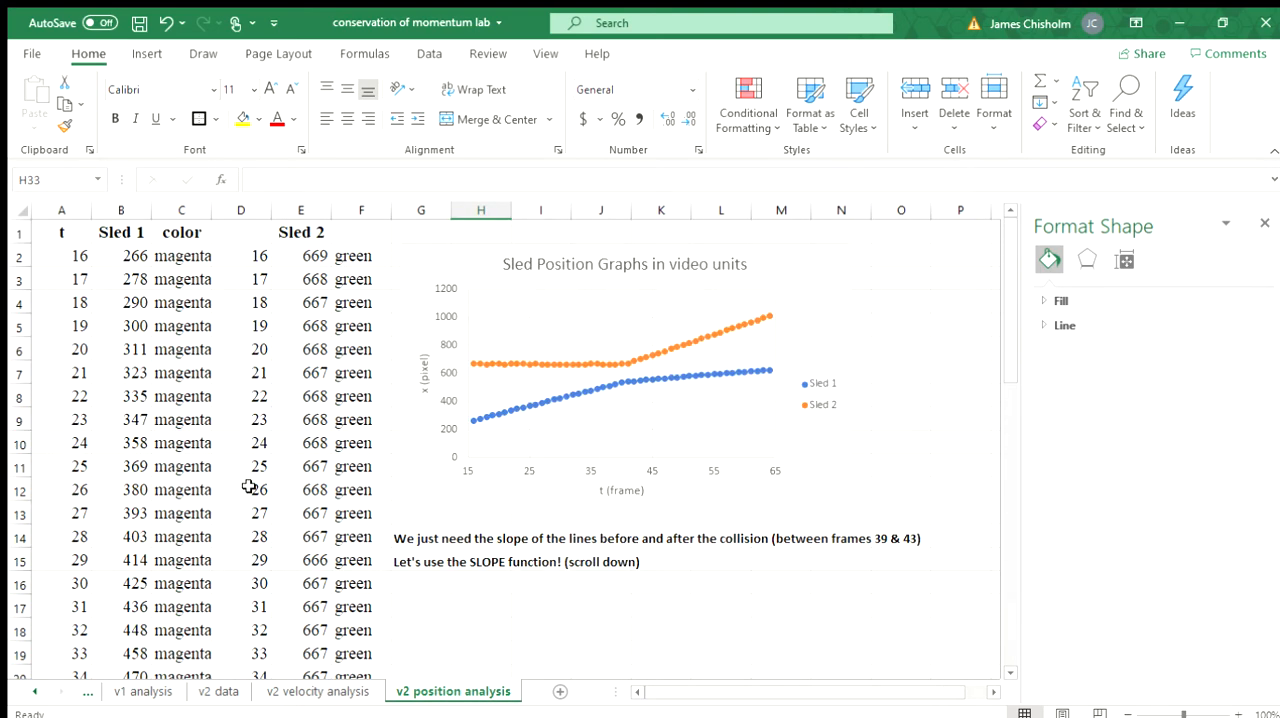
# Step: On the v2 velocity analysis sheet, inspect the velocity formulas in J5 and K5 and the positions in G3 and G7
pyautogui.click(304, 691)
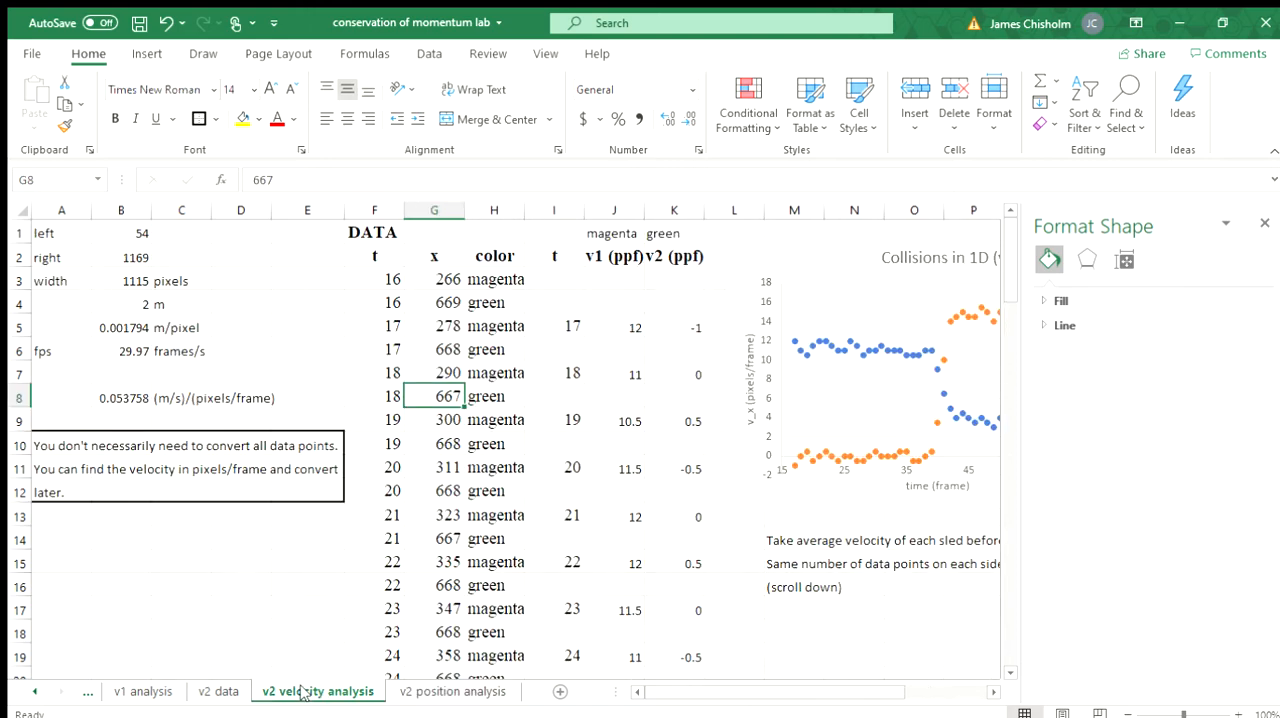
pyautogui.click(627, 326)
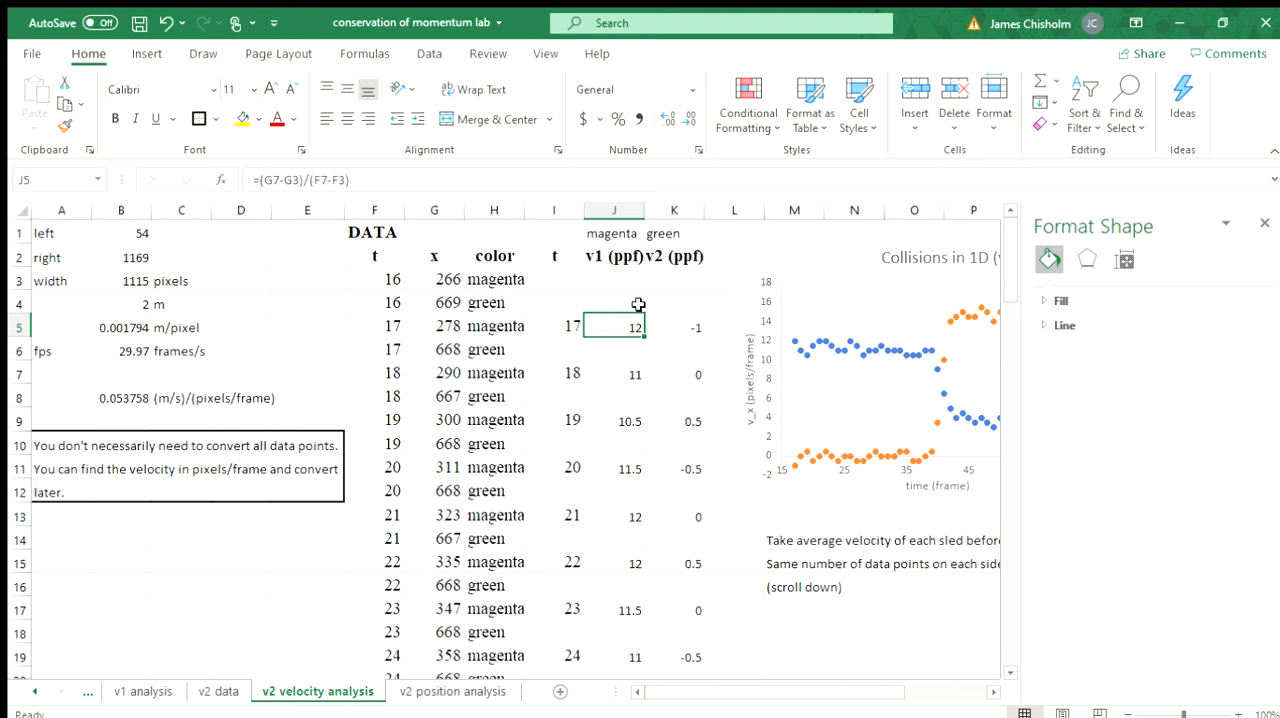
pyautogui.click(439, 375)
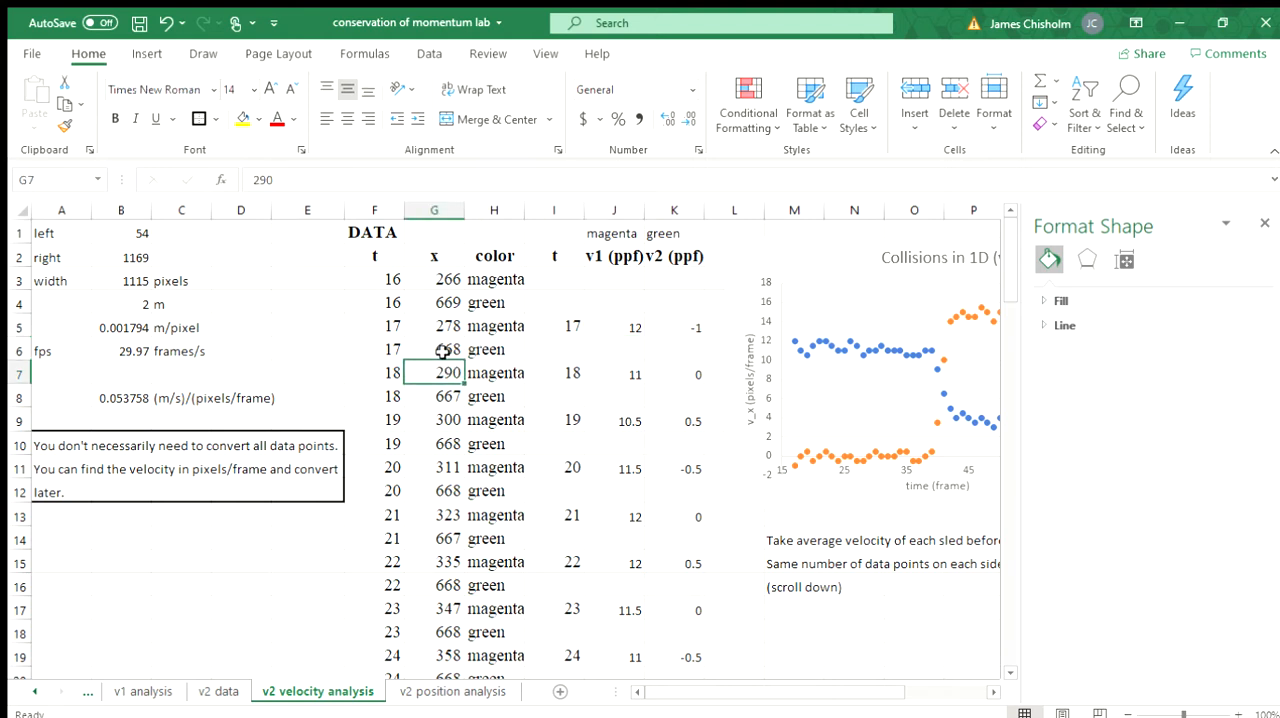
pyautogui.click(443, 284)
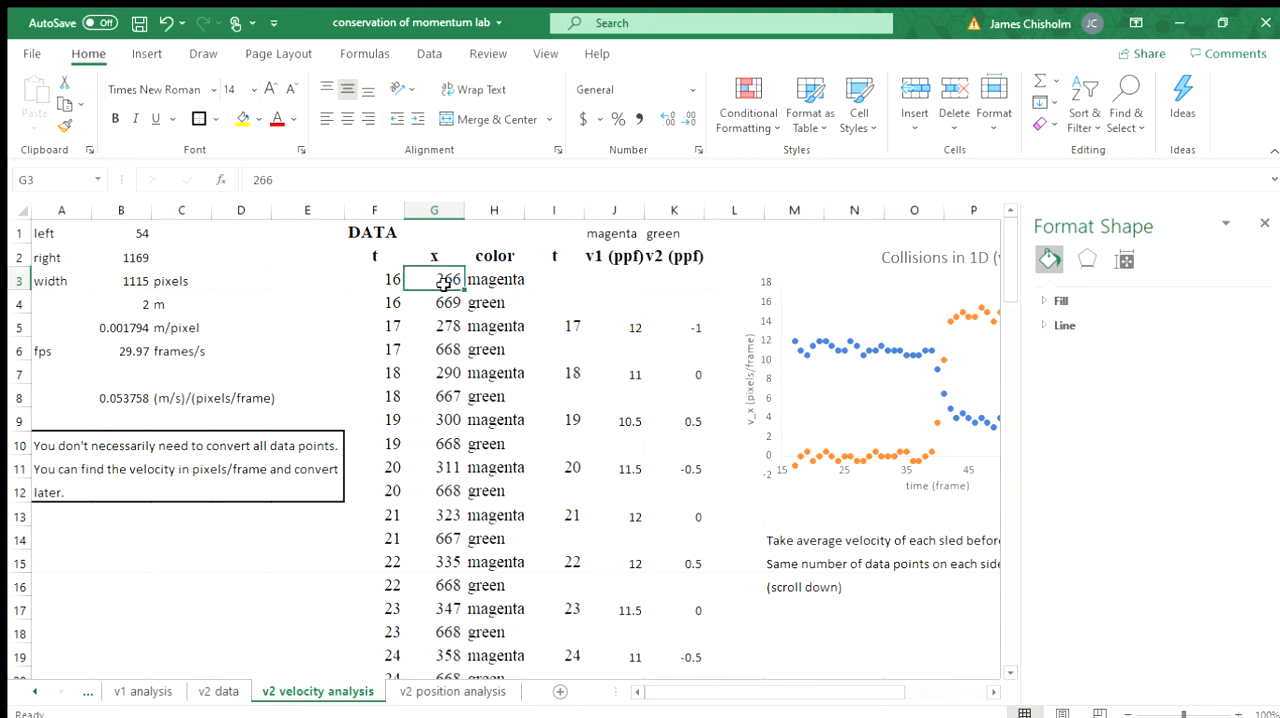
pyautogui.click(624, 329)
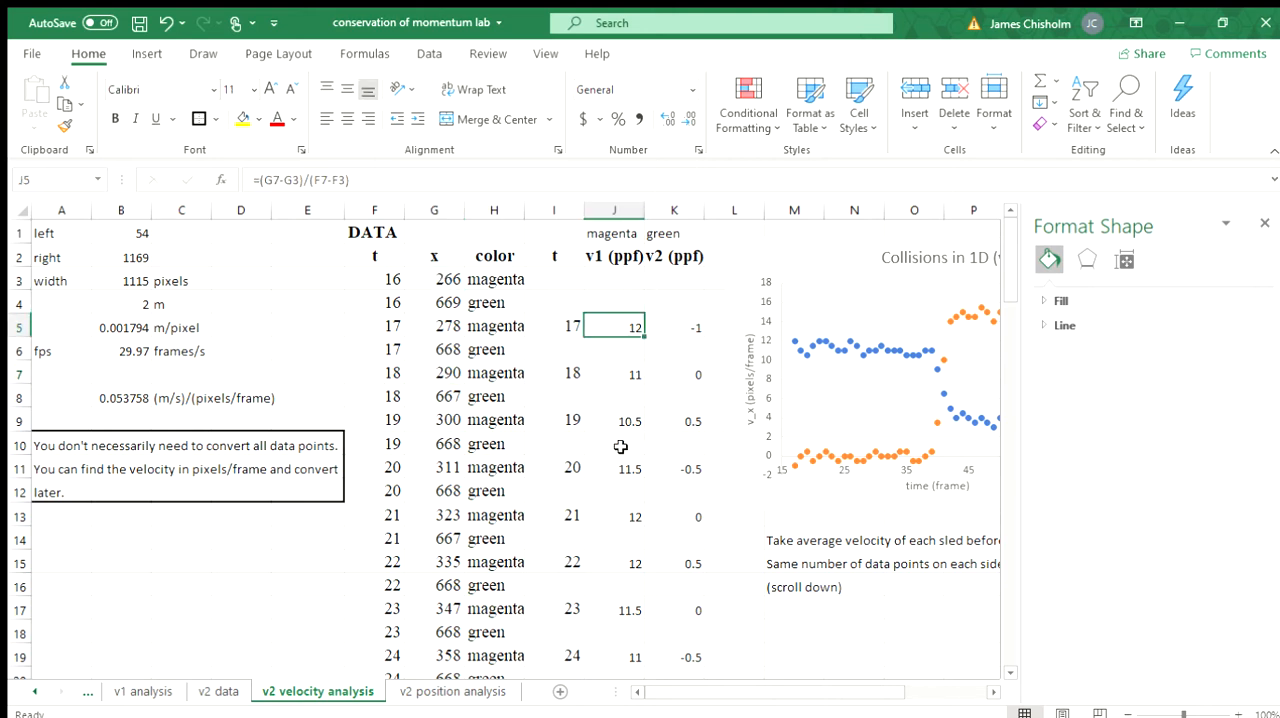
pyautogui.click(682, 327)
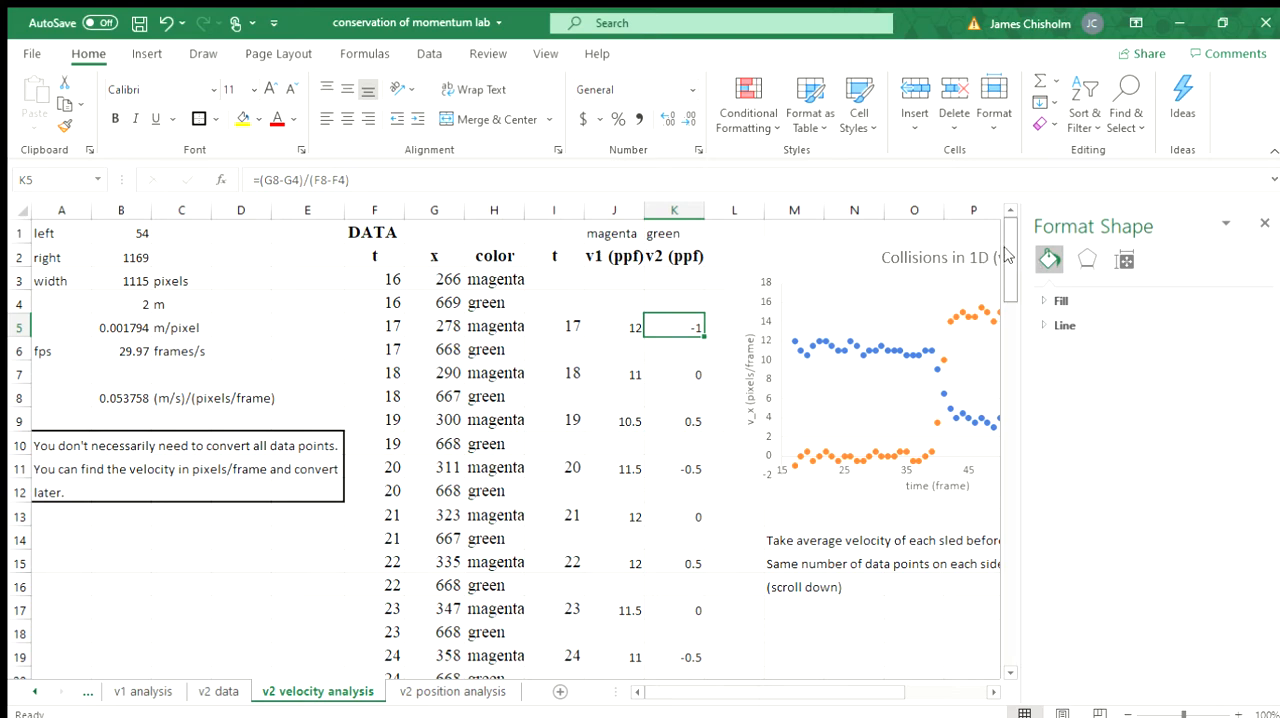
# Step: Review the v1 and v2 velocity columns through their last rows and view the full Collisions in 1D (v2) chart
pyautogui.moveTo(1007, 255); pyautogui.dragTo(1004, 541)
pyautogui.moveTo(1009, 475); pyautogui.dragTo(1008, 641)
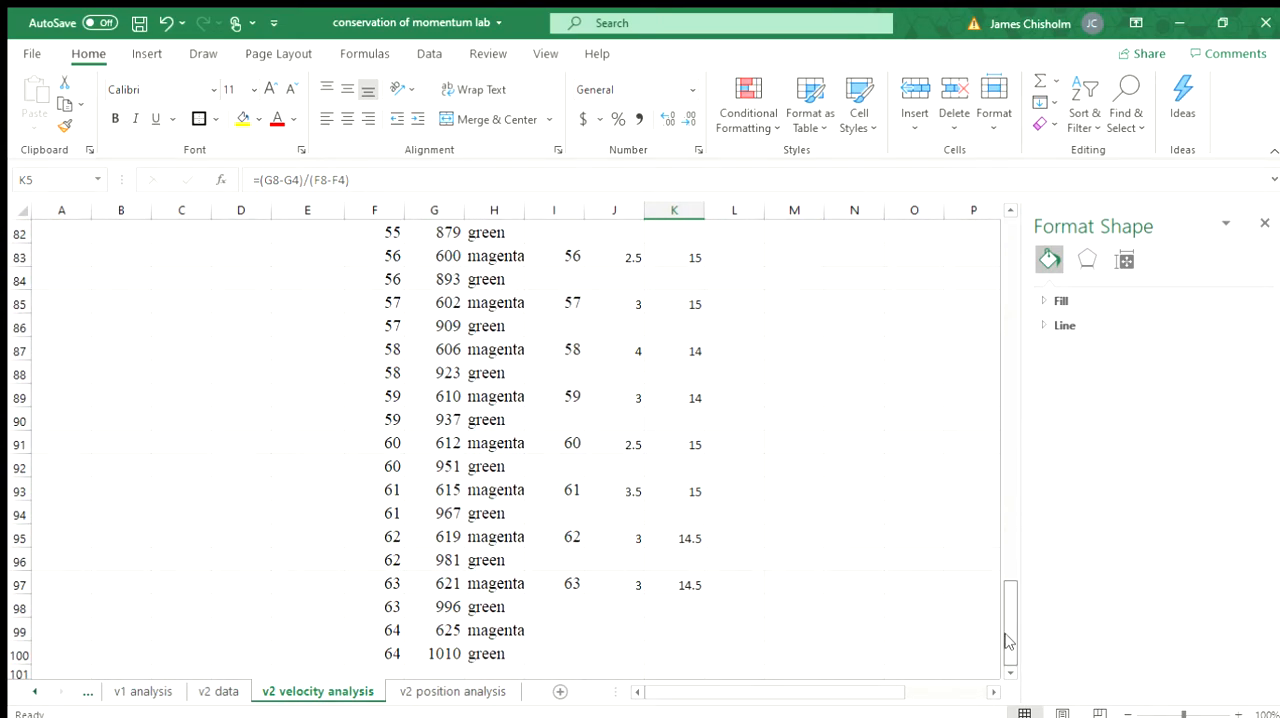
pyautogui.moveTo(985, 174); pyautogui.dragTo(970, 98)
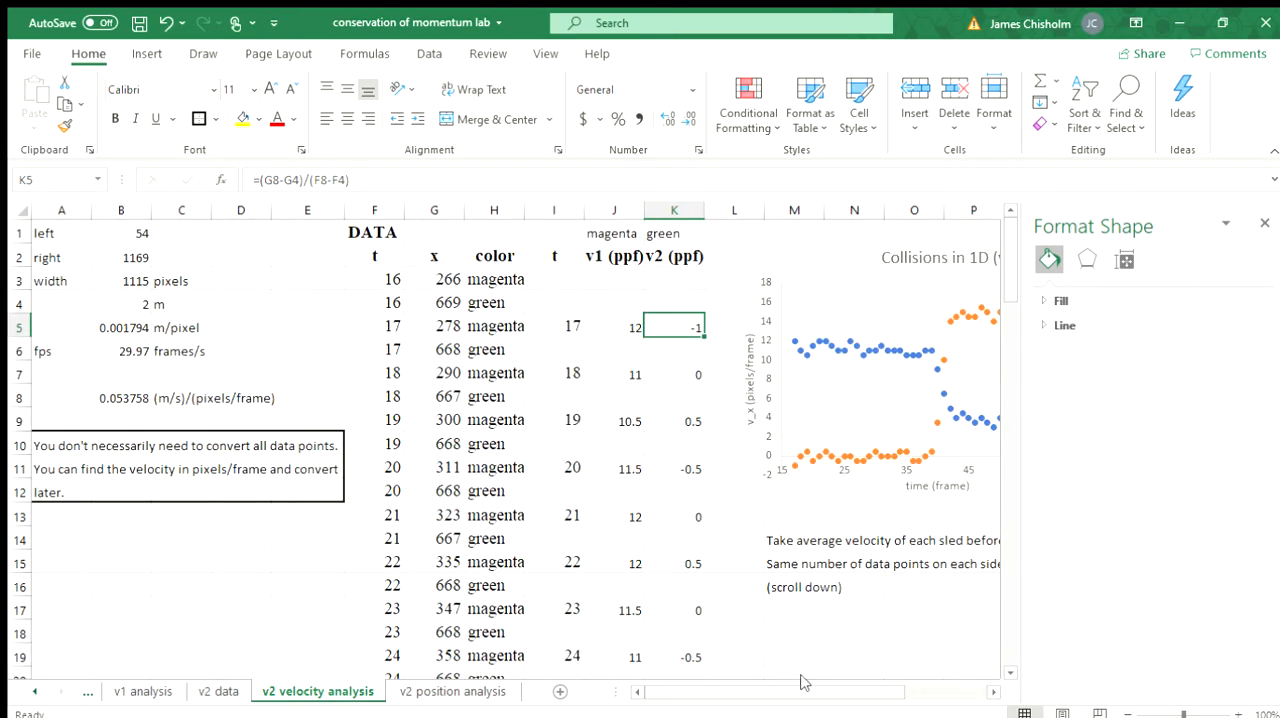
pyautogui.moveTo(810, 697); pyautogui.dragTo(840, 694)
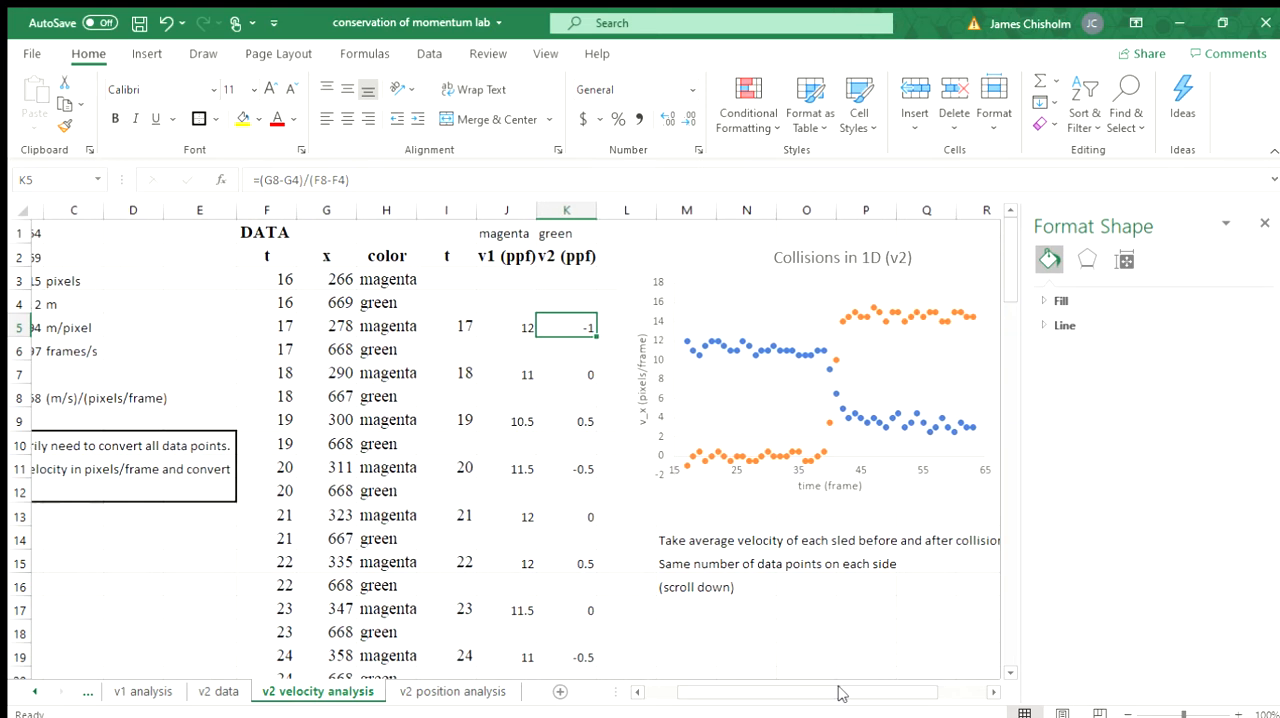
pyautogui.click(989, 690)
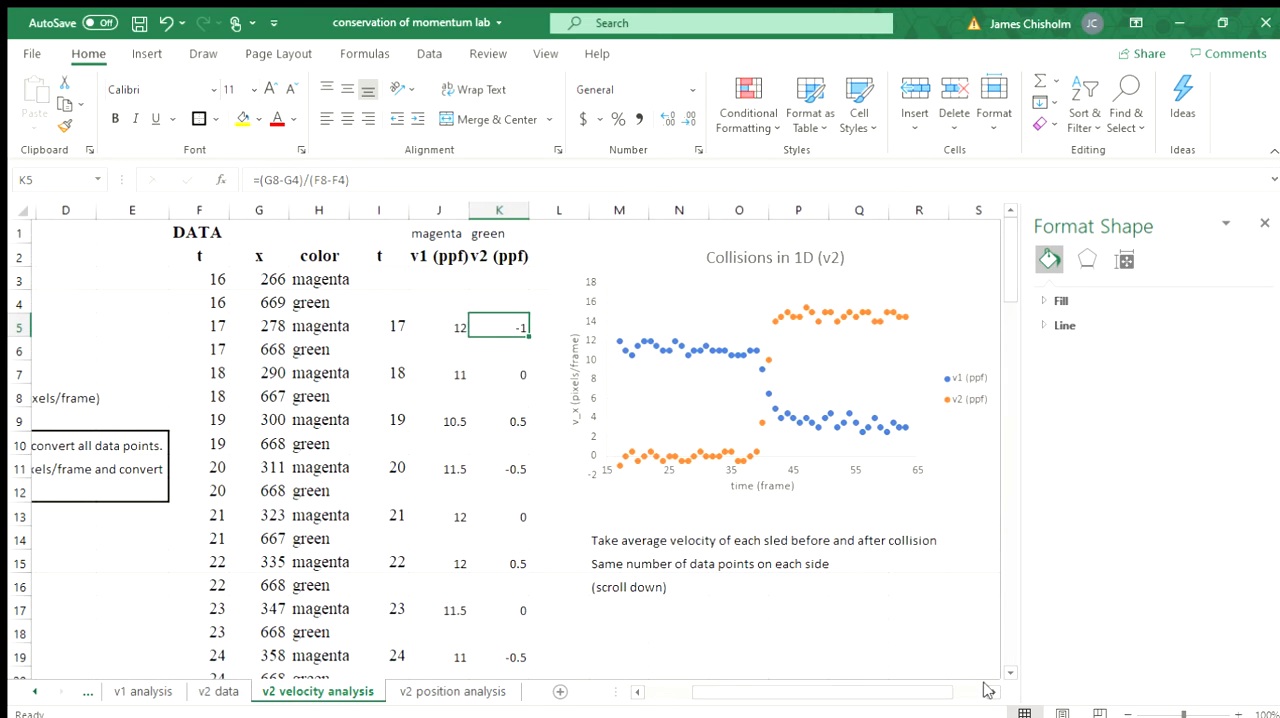
pyautogui.click(989, 690)
pyautogui.click(989, 690)
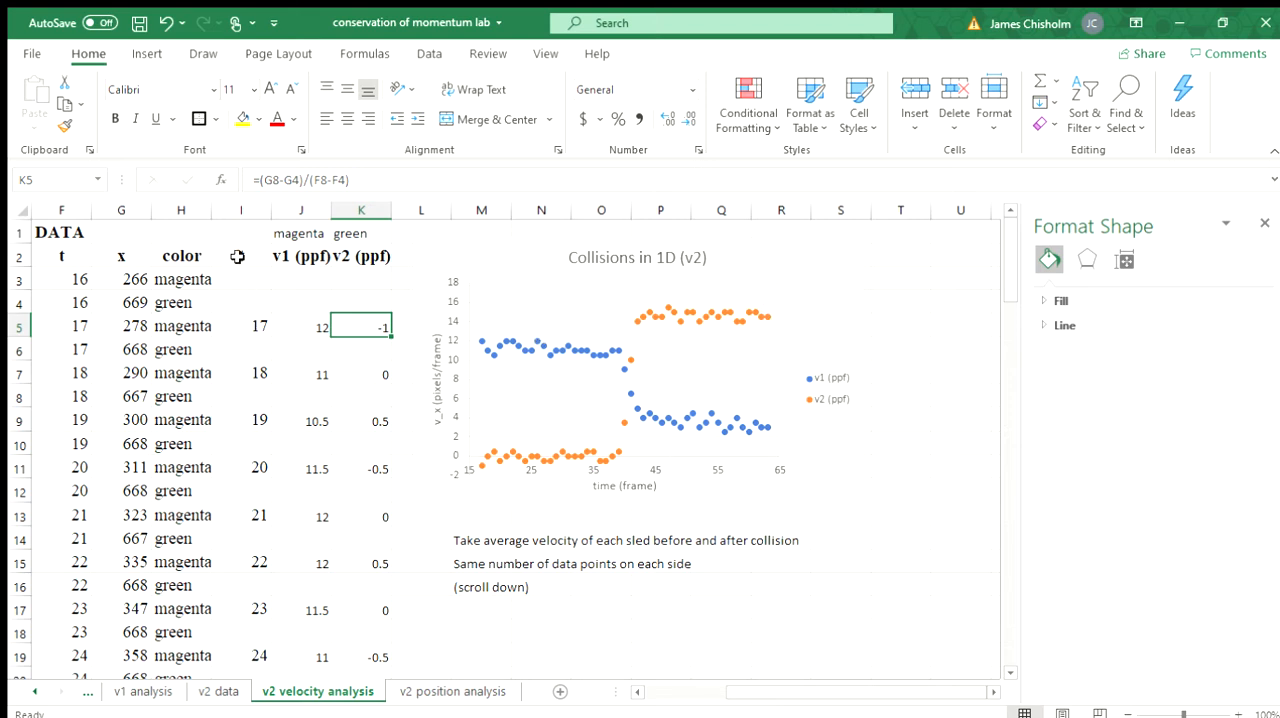
# Step: Insert a scatter chart of the t, v1 and v2 columns from I2:K15, and delete it again
pyautogui.moveTo(237, 257); pyautogui.dragTo(376, 557)
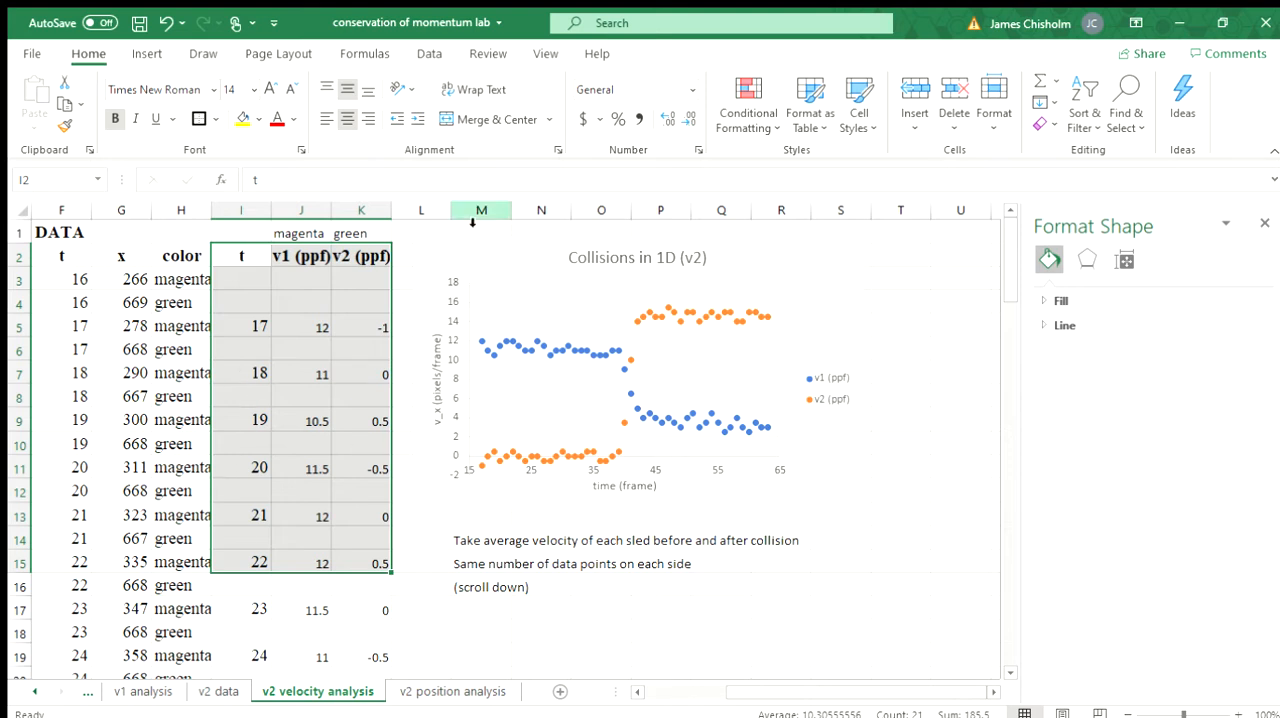
pyautogui.click(147, 53)
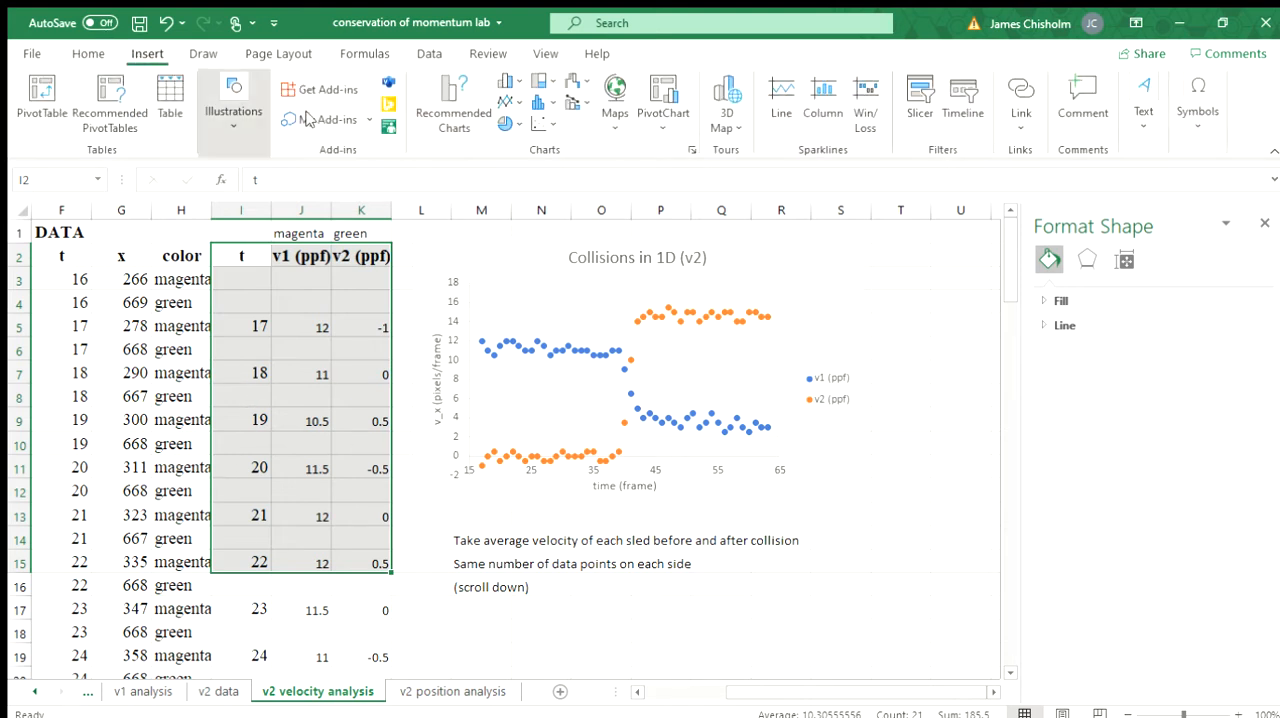
pyautogui.click(551, 182)
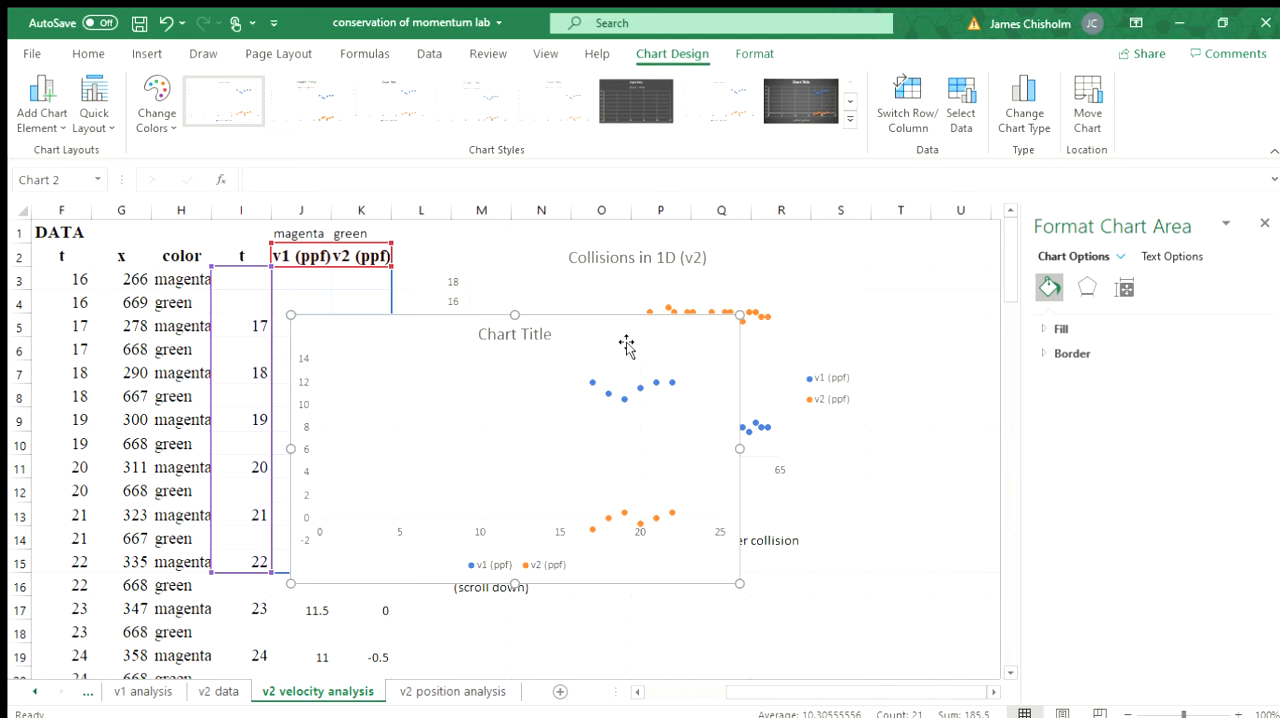
pyautogui.press('Delete')
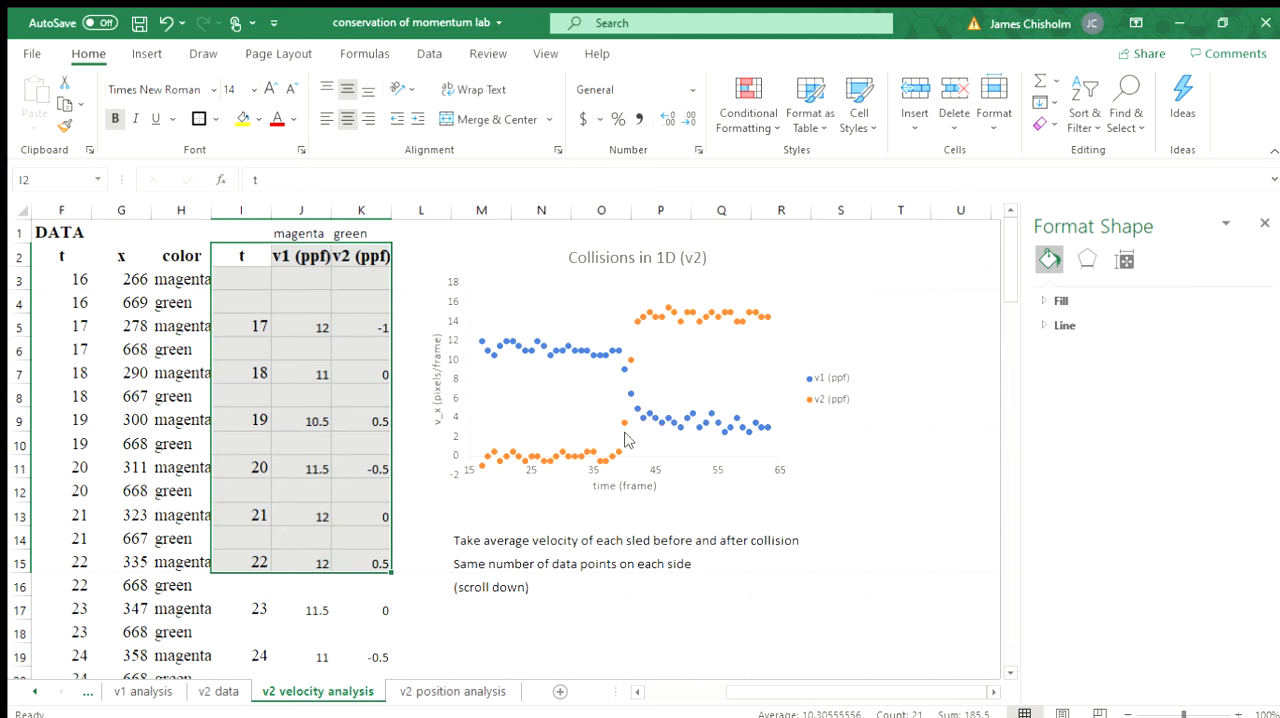
# Step: Make the "collision begins" label in L49 and the "collision over" label in L57 bold
pyautogui.click(549, 605)
pyautogui.scroll(-6, 549, 605)
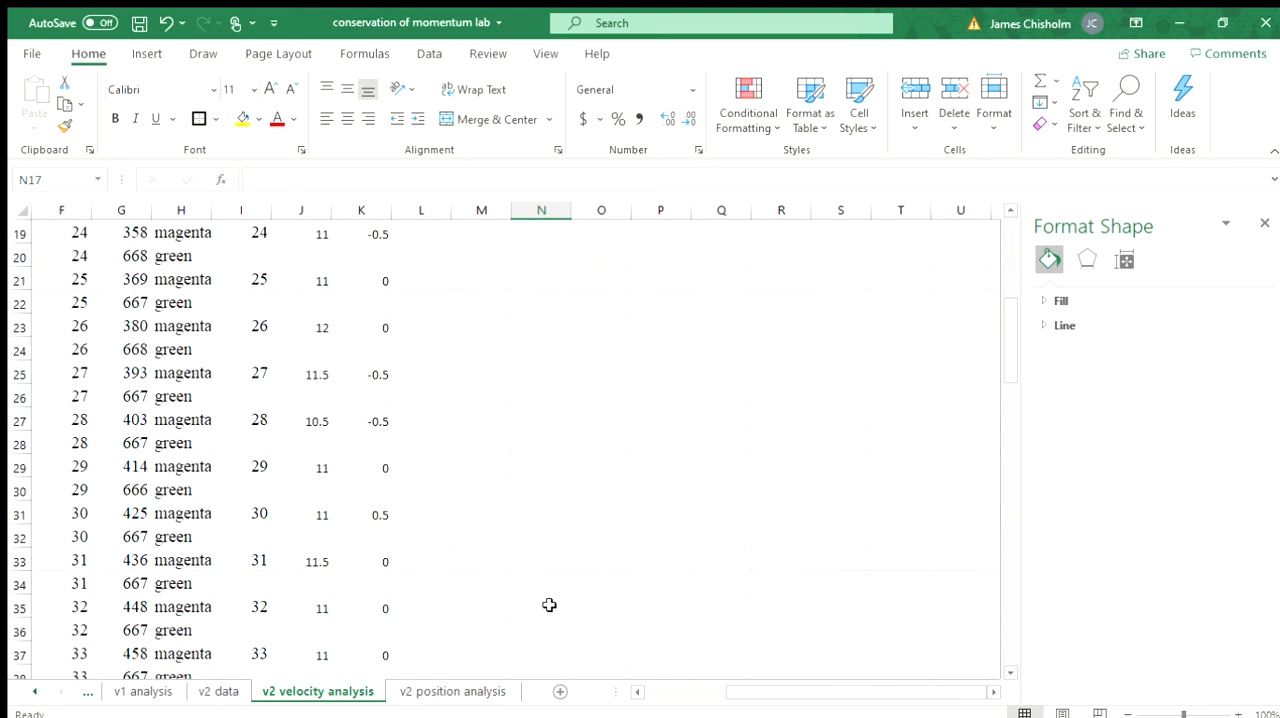
pyautogui.scroll(-6, 430, 506)
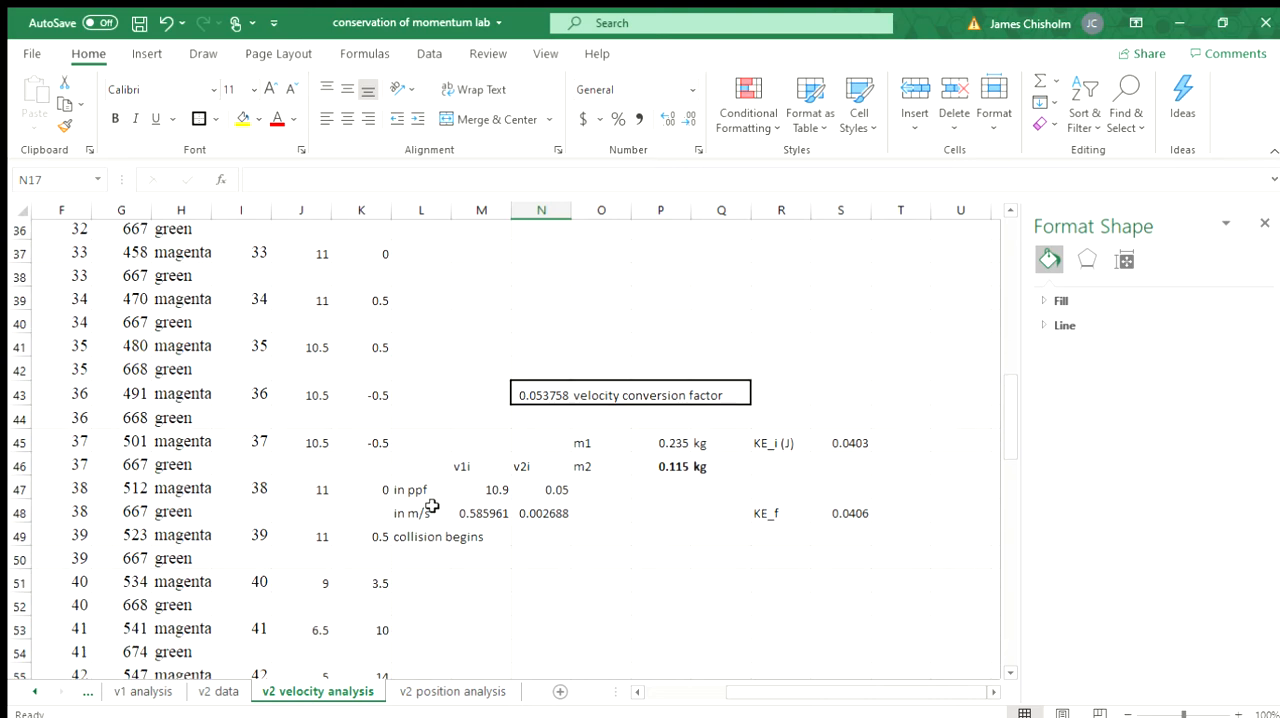
pyautogui.scroll(-2, 432, 506)
pyautogui.click(418, 375)
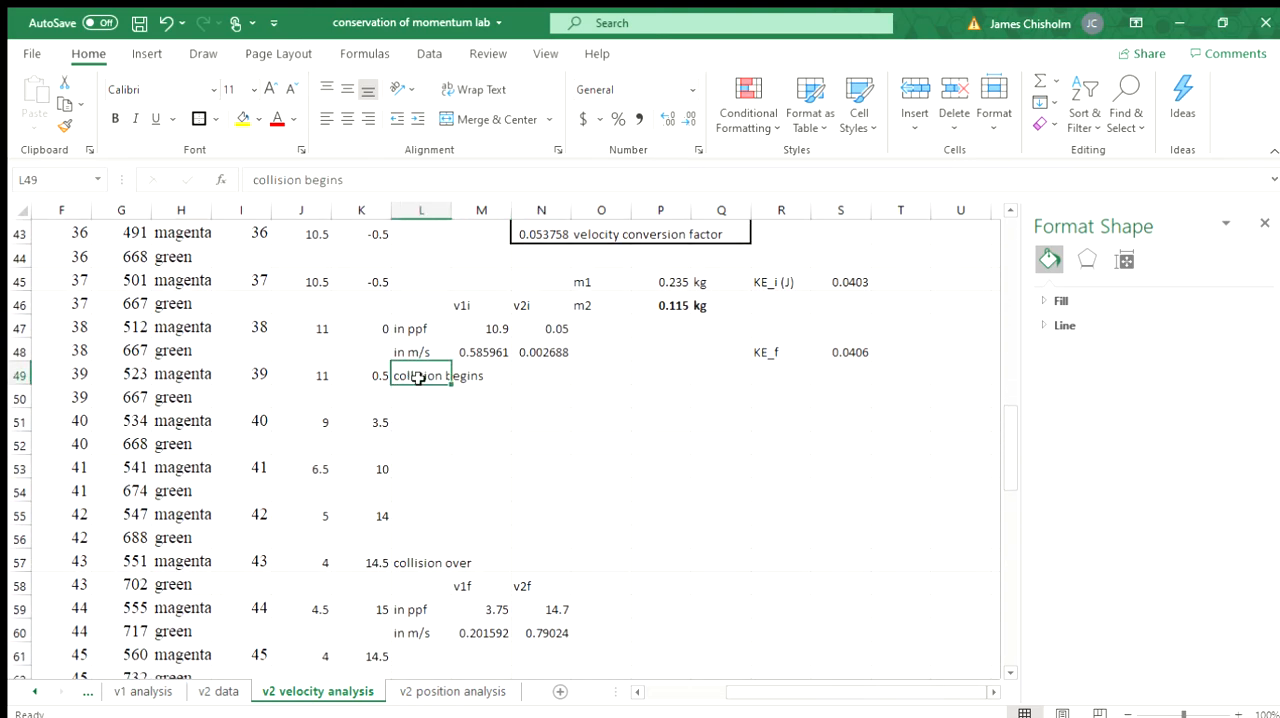
pyautogui.hotkey('ctrl', 'b')
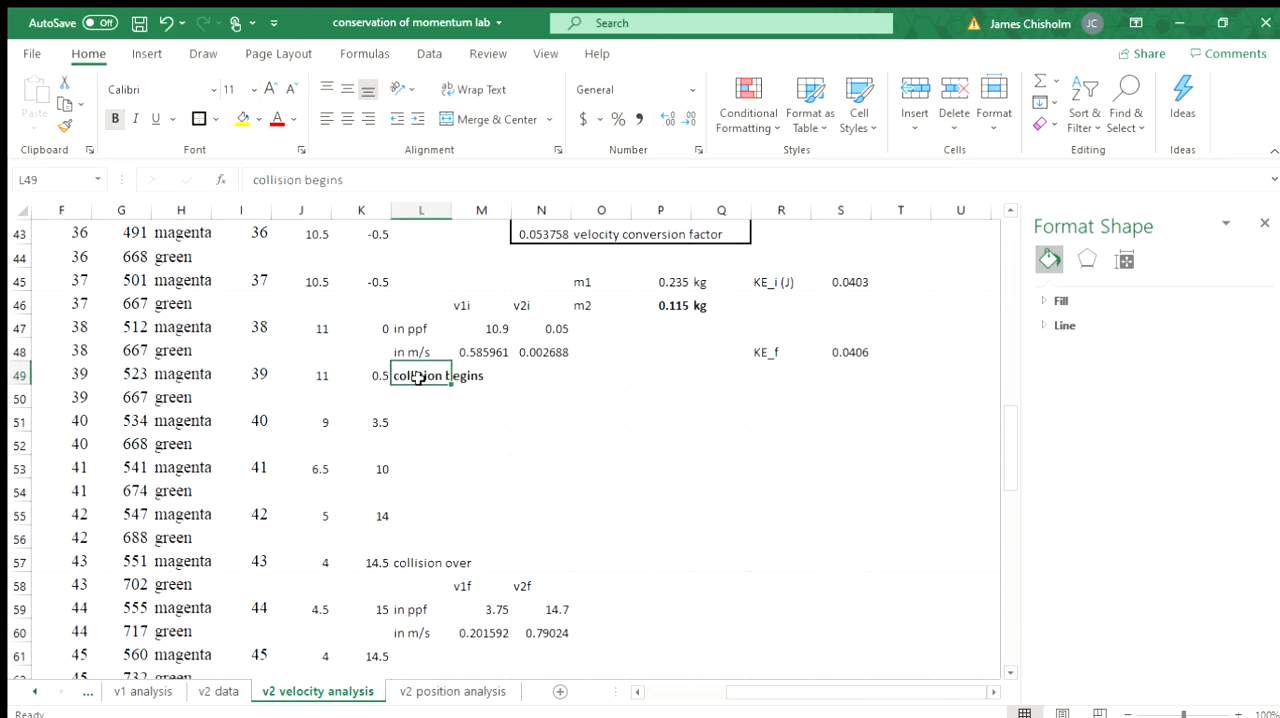
pyautogui.click(414, 564)
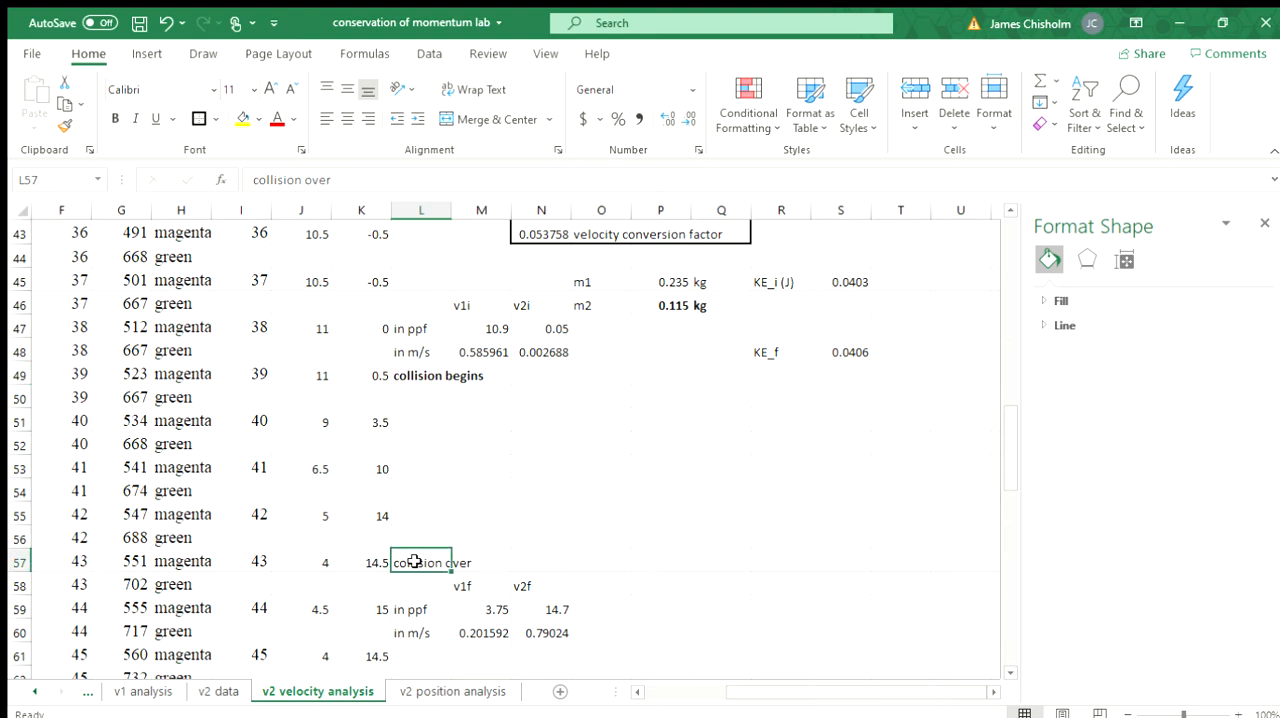
pyautogui.hotkey('ctrl', 'b')
pyautogui.click(683, 492)
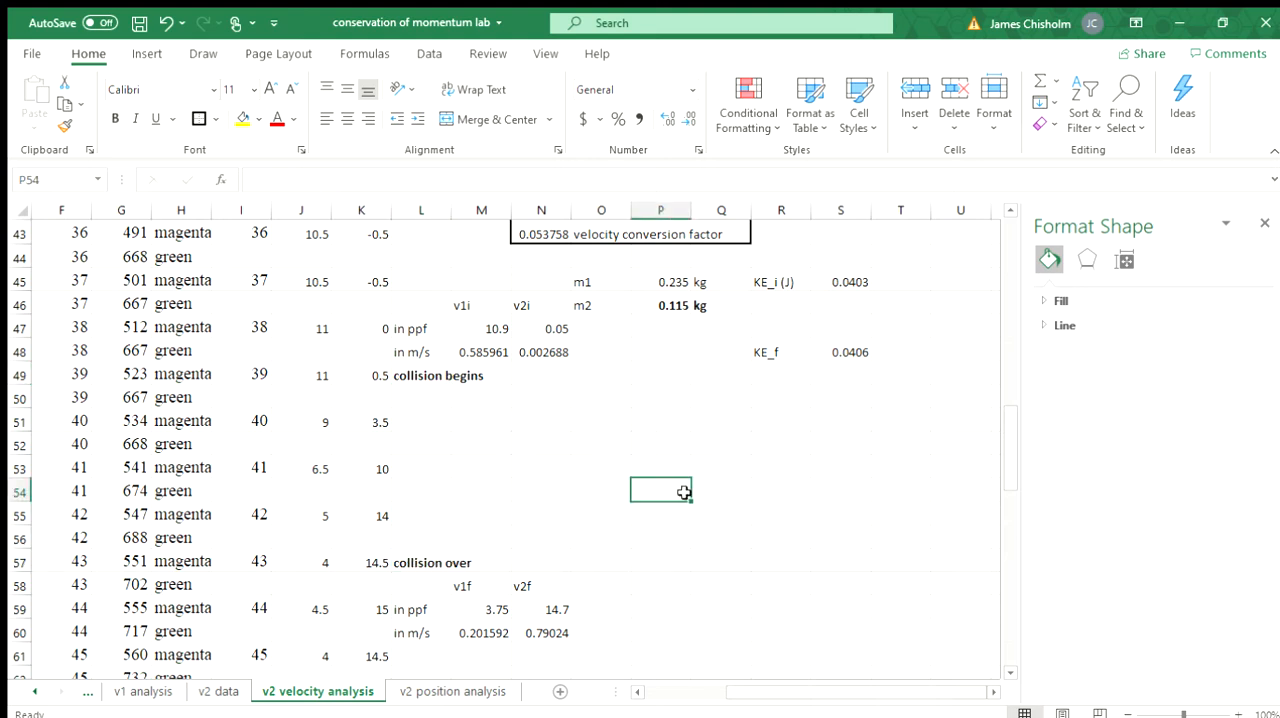
# Step: Inspect the AVERAGE formulas for the initial velocities v1i and v2i in M47 and N47
pyautogui.scroll(1, 683, 492)
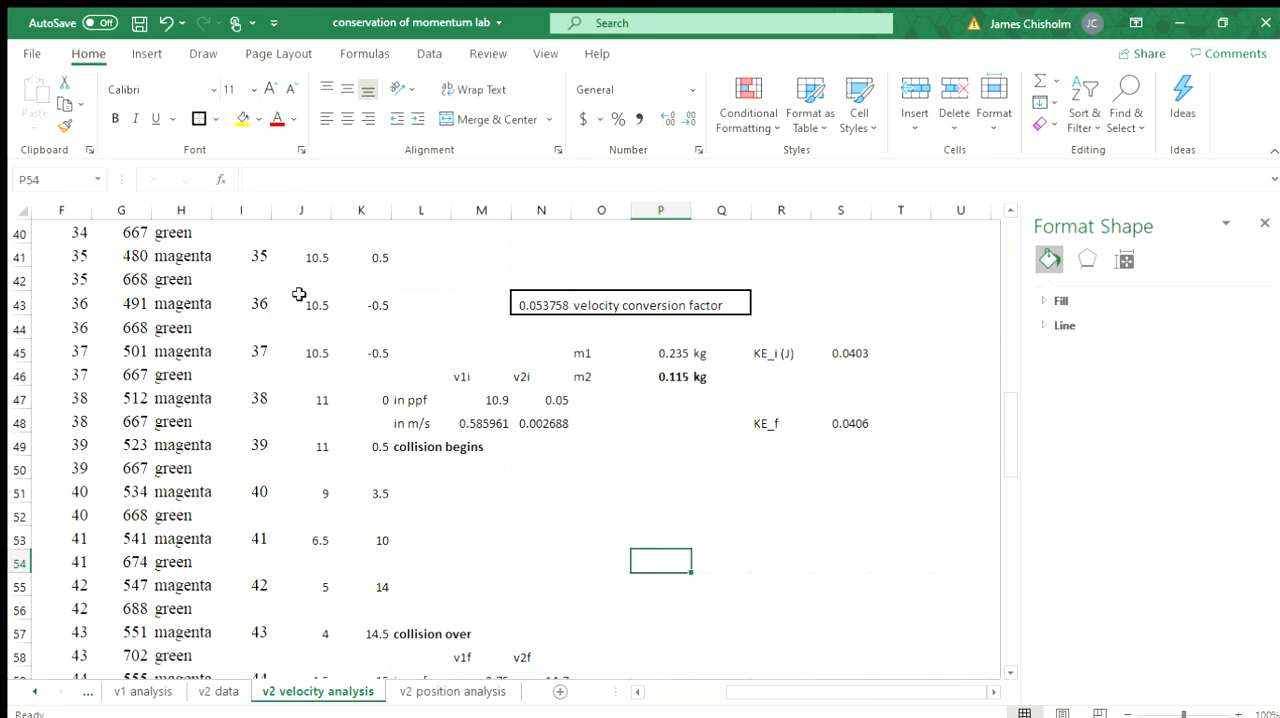
pyautogui.click(477, 400)
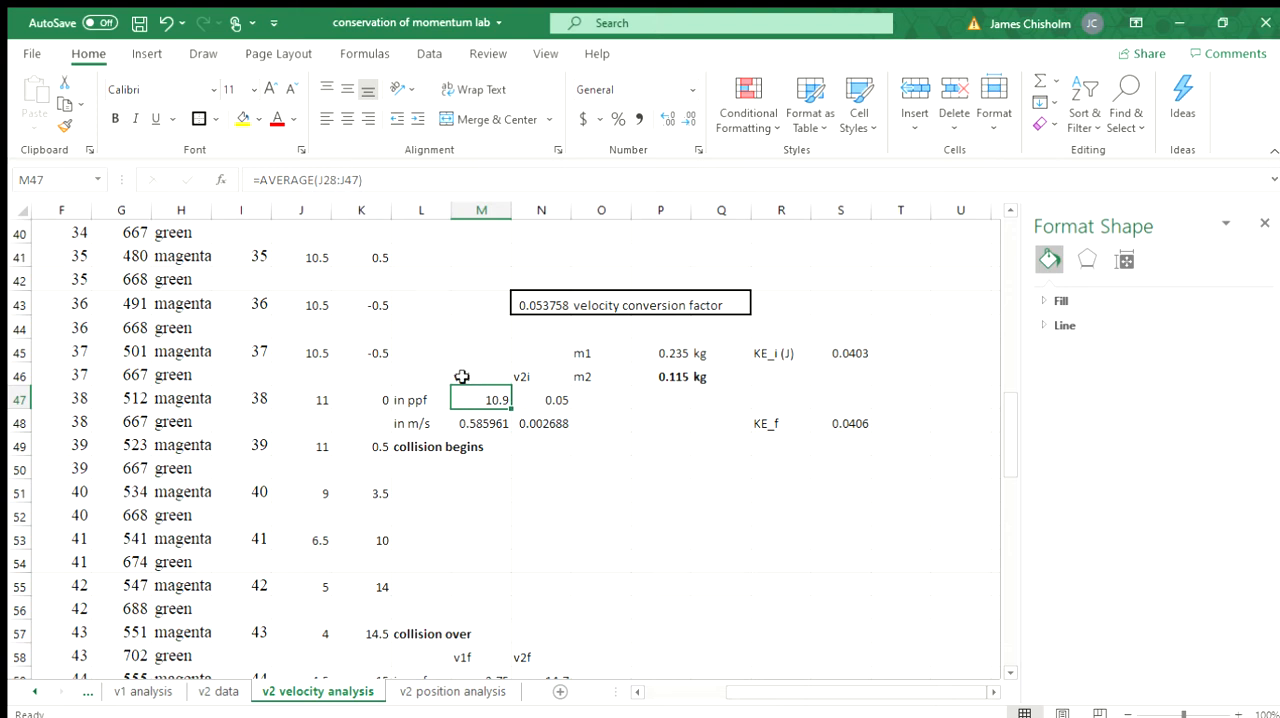
pyautogui.click(551, 398)
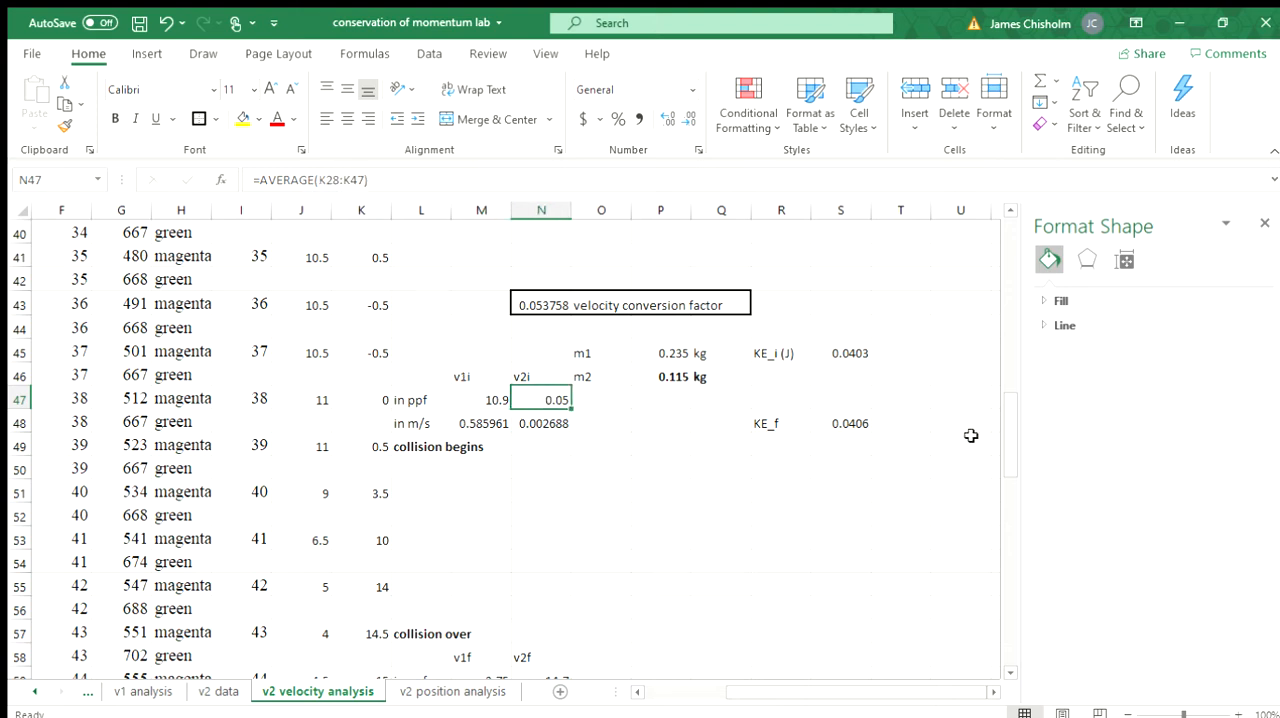
pyautogui.click(487, 400)
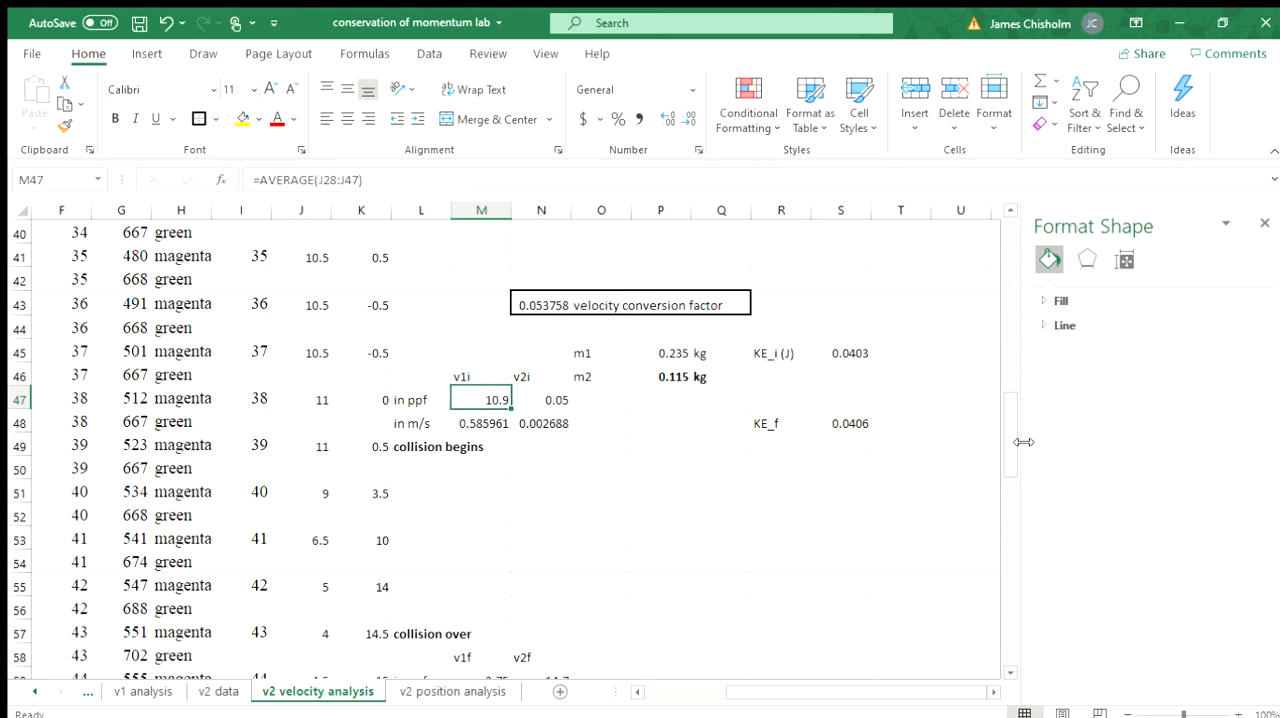
# Step: Compare the Collisions in 1D (v2) chart with the initial velocity averages v1i in M47 and v2i in N47
pyautogui.scroll(13, 971, 363)
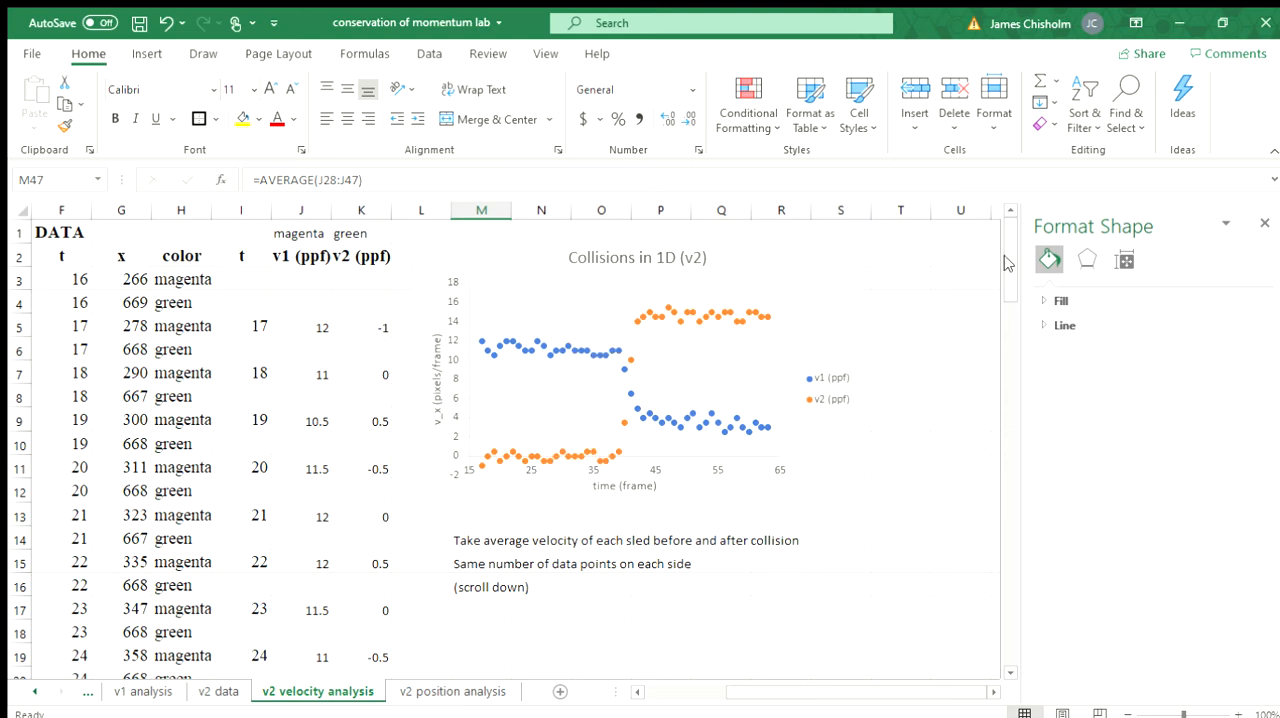
pyautogui.scroll(-19, 1020, 457)
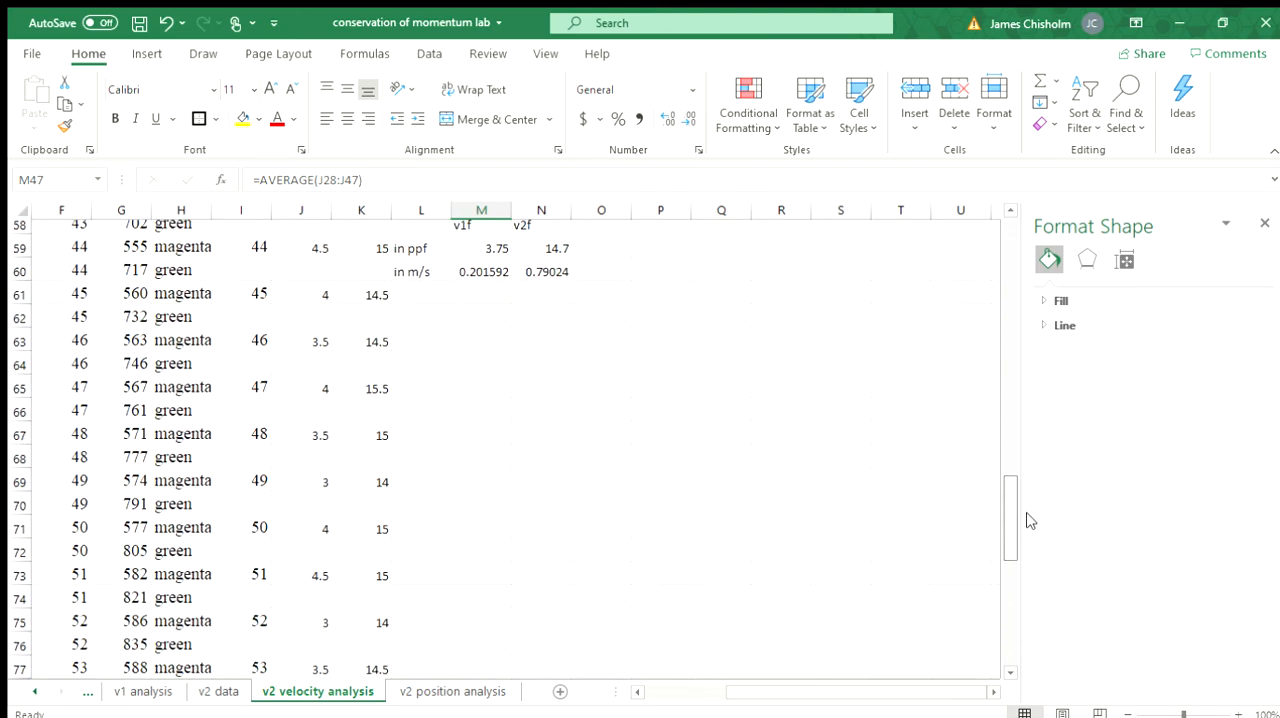
pyautogui.scroll(5, 1022, 465)
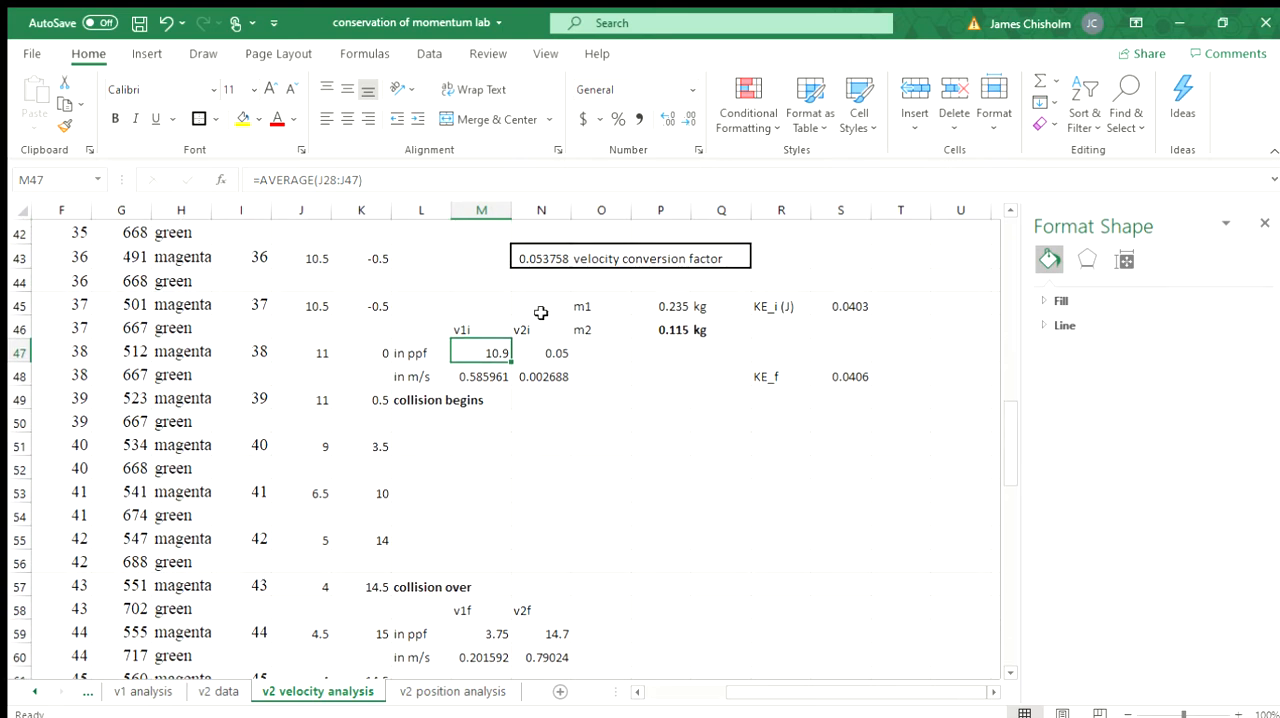
pyautogui.click(549, 352)
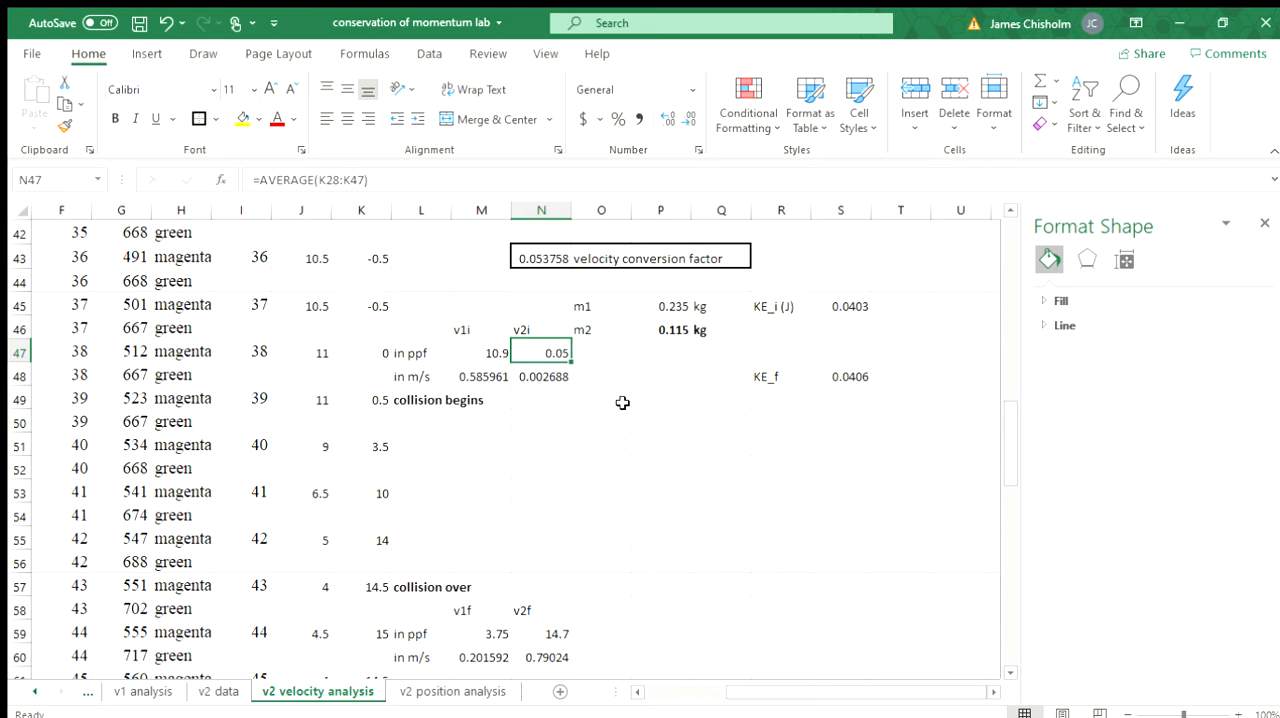
pyautogui.click(481, 349)
pyautogui.click(552, 350)
# Step: Inspect the m/s conversions of the initial velocities in M48 and N48 and the velocity conversion factor in N43
pyautogui.click(496, 384)
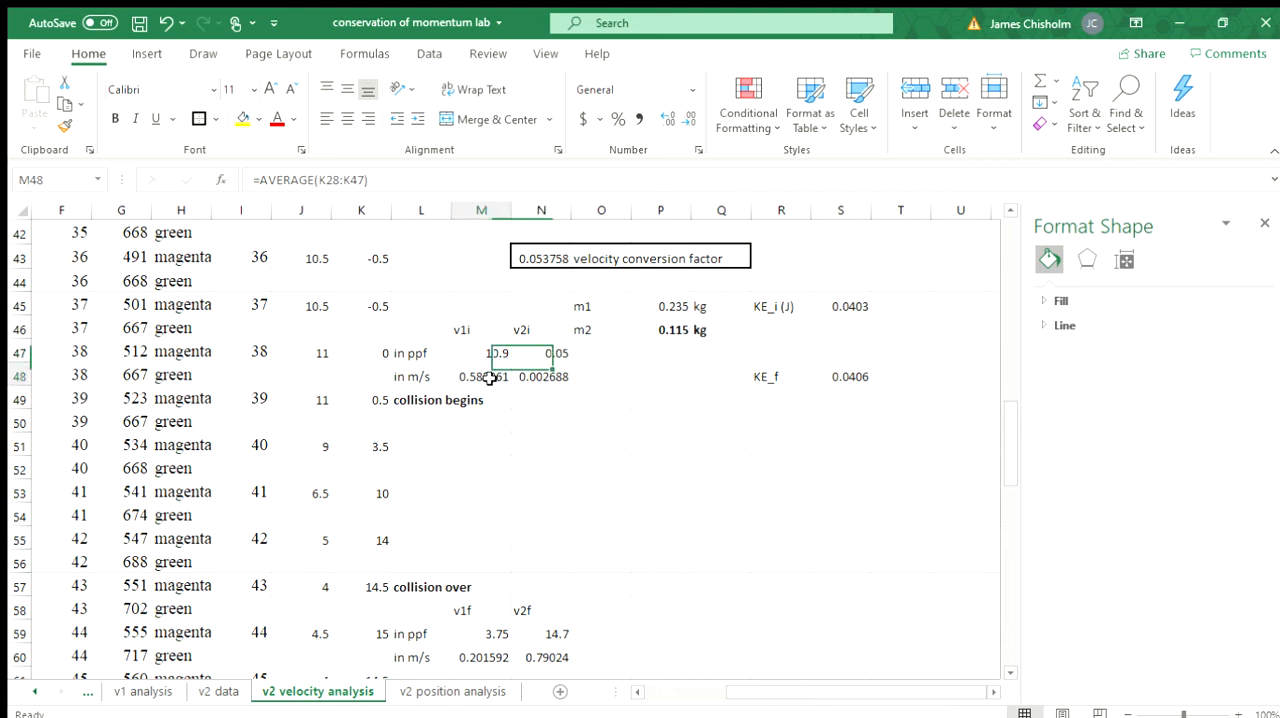
pyautogui.click(545, 377)
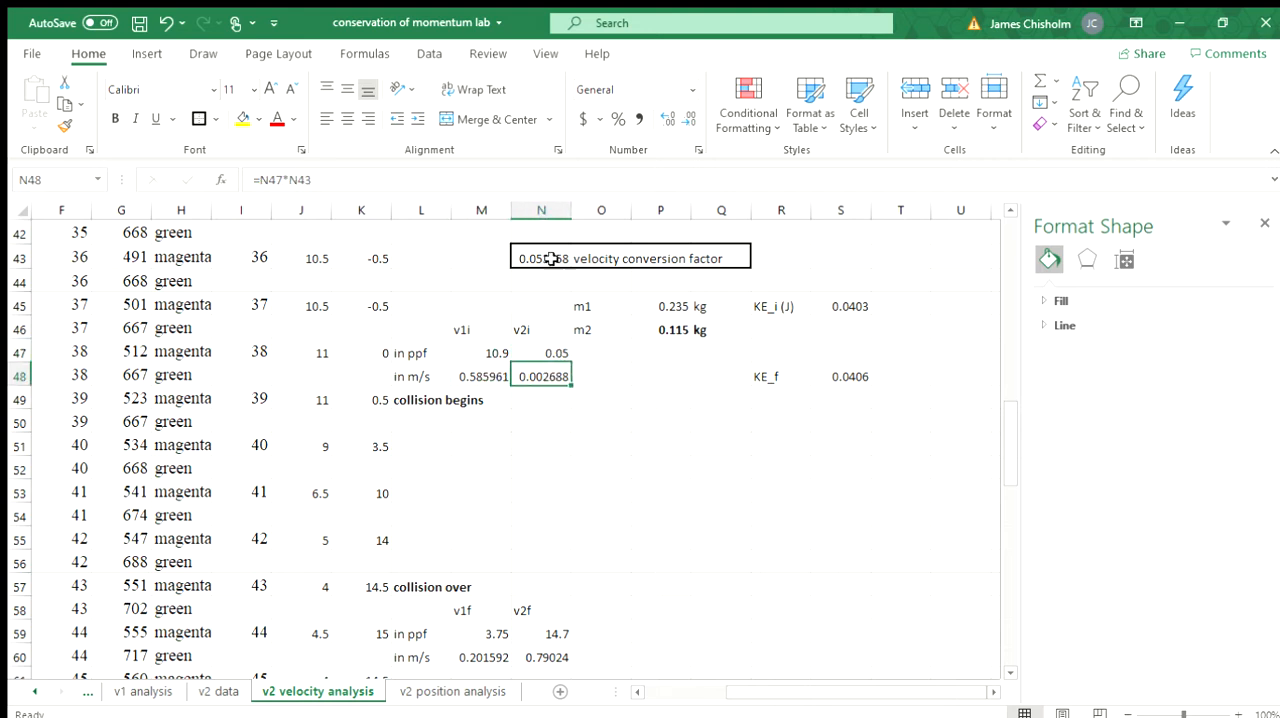
pyautogui.click(521, 258)
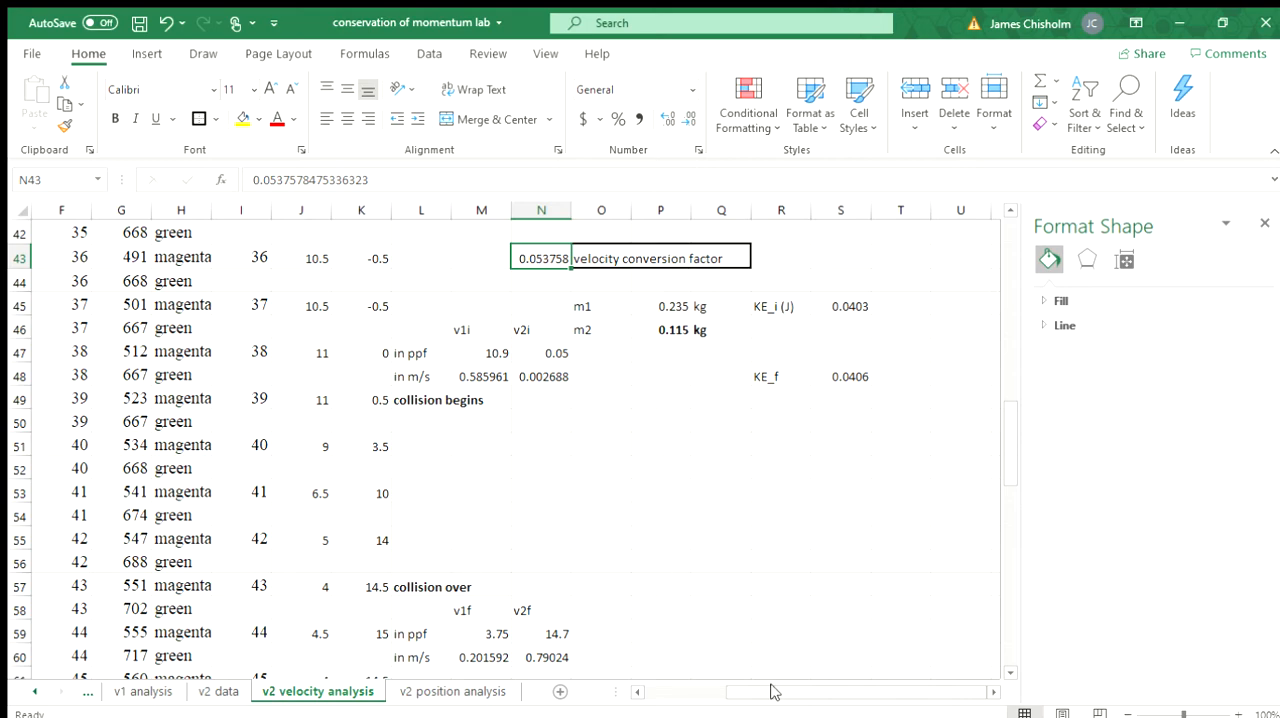
# Step: Trace the velocity conversion factor through the m/pixel formula in B5, the fps value in B6 and the product formula in B8
pyautogui.moveTo(771, 692); pyautogui.dragTo(606, 704)
pyautogui.moveTo(1006, 451); pyautogui.dragTo(974, 241)
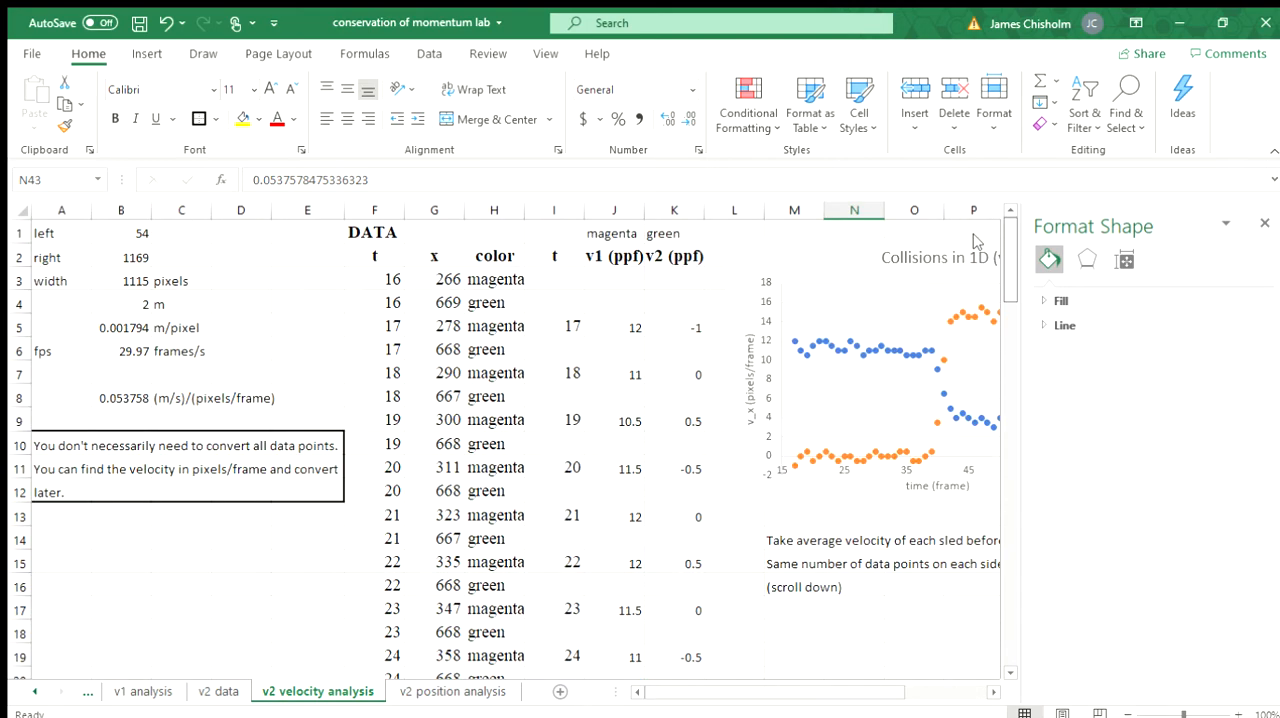
pyautogui.click(115, 321)
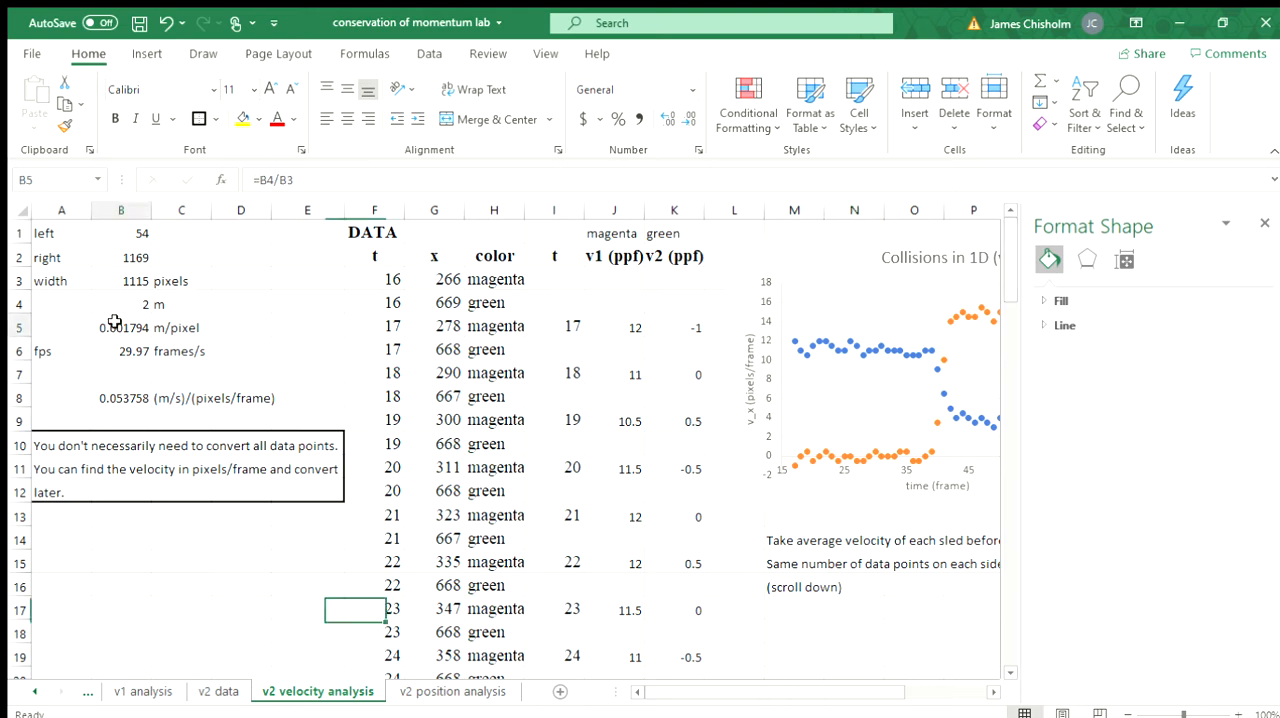
pyautogui.click(121, 349)
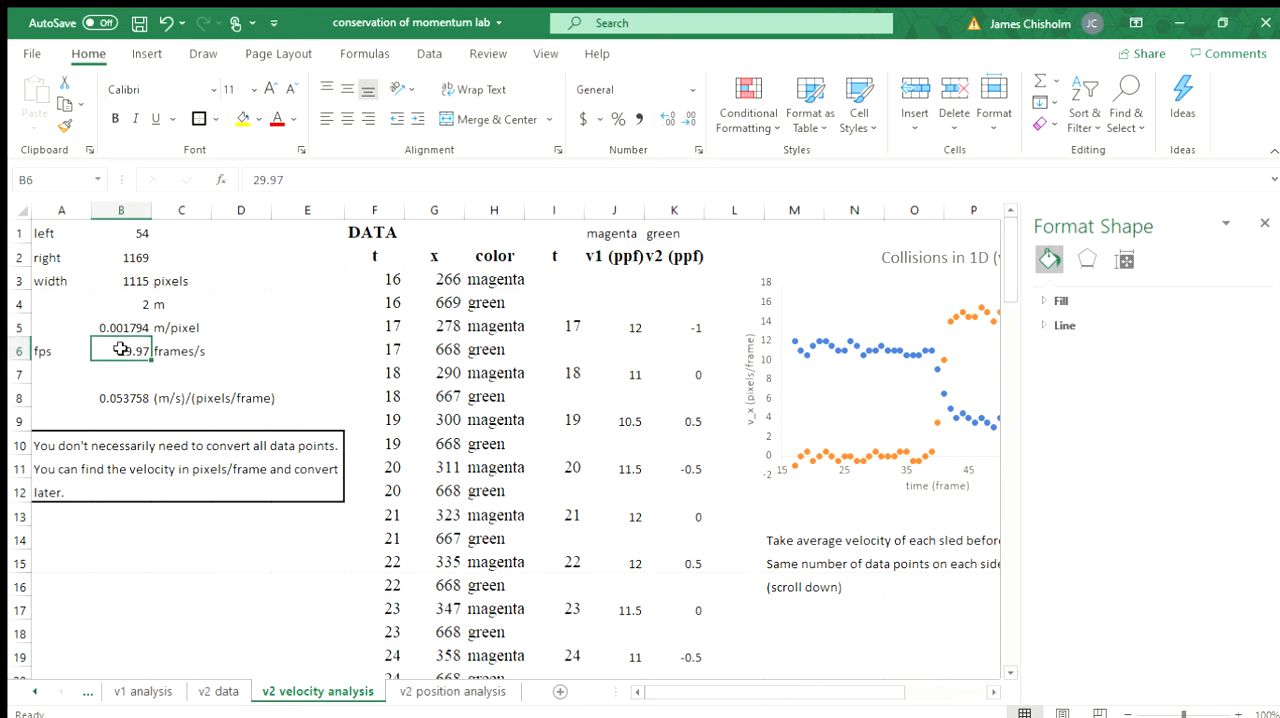
pyautogui.click(136, 397)
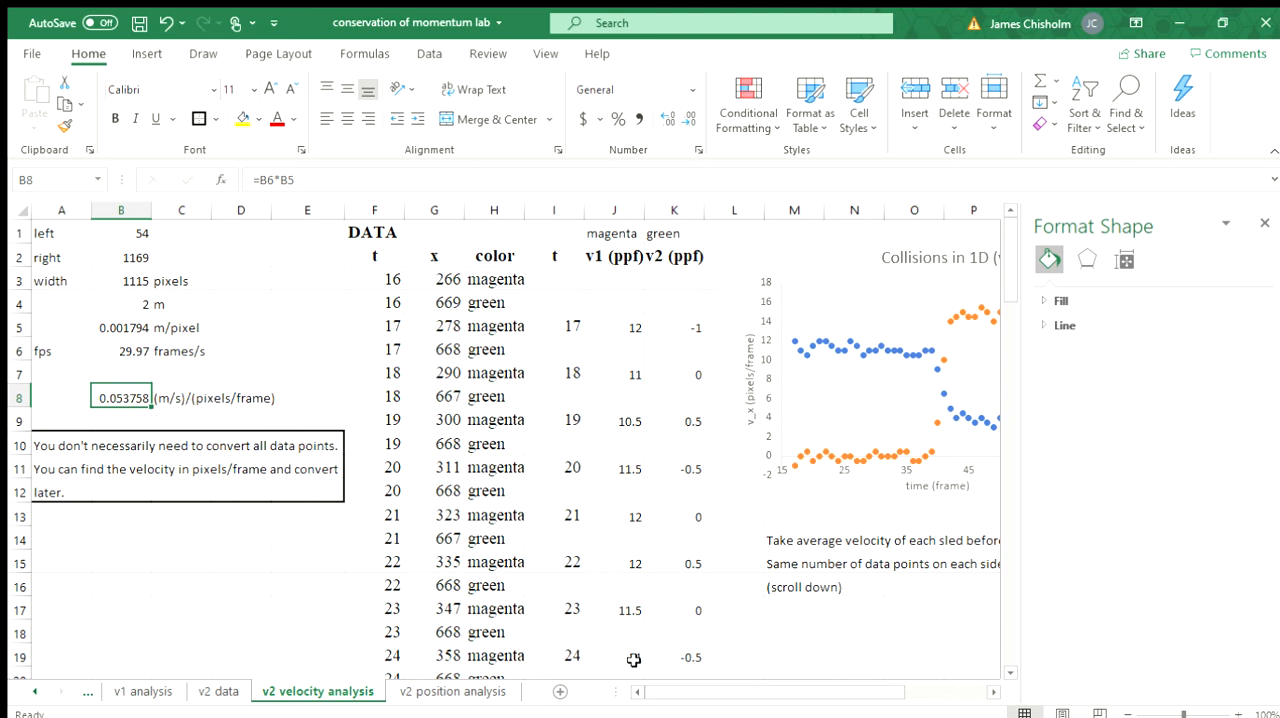
# Step: Recheck the v1i average in M47 and the formulas converting both initial velocities to m/s in M48 and N48
pyautogui.moveTo(712, 691); pyautogui.dragTo(869, 614)
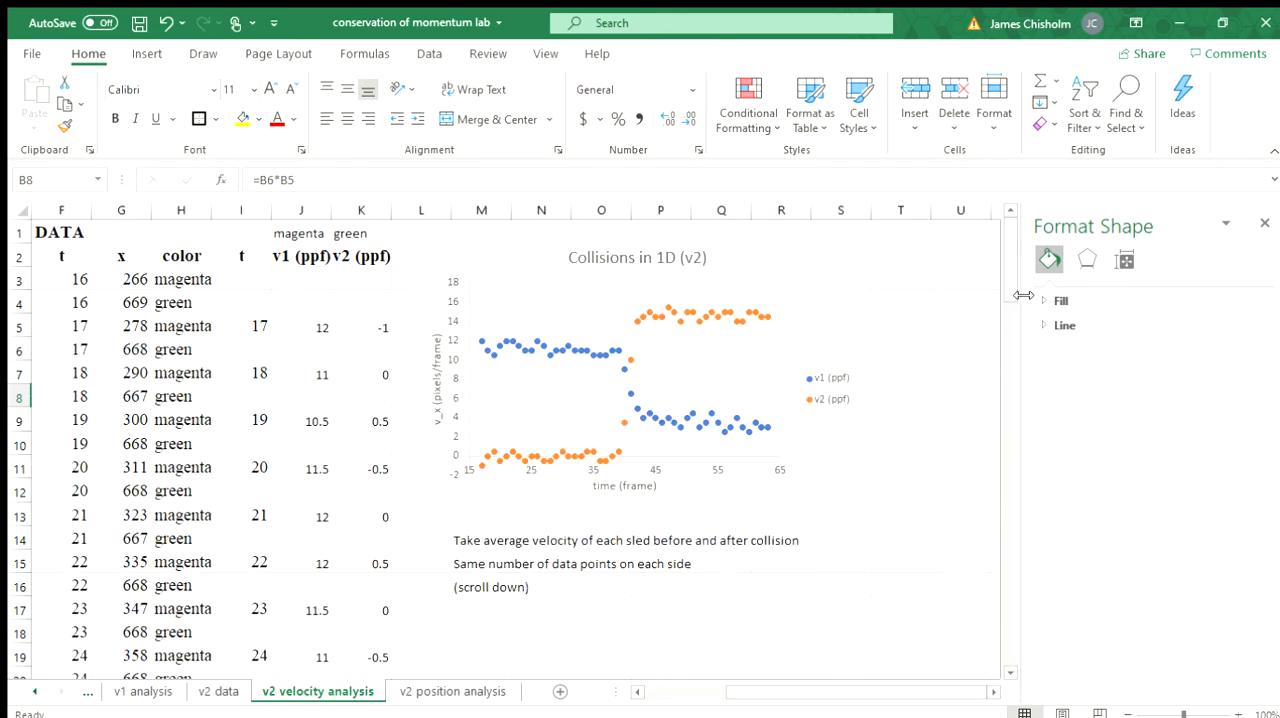
pyautogui.moveTo(1006, 271); pyautogui.dragTo(1012, 450)
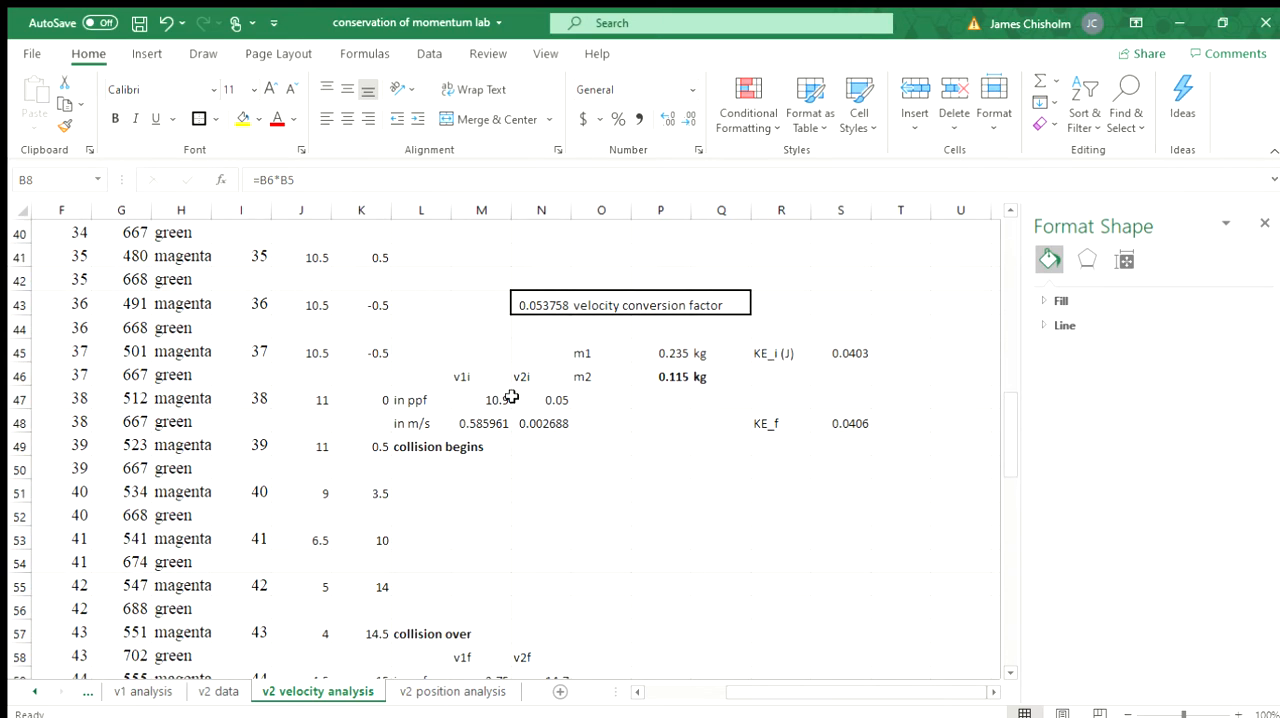
pyautogui.moveTo(1004, 423); pyautogui.dragTo(952, 454)
pyautogui.click(490, 280)
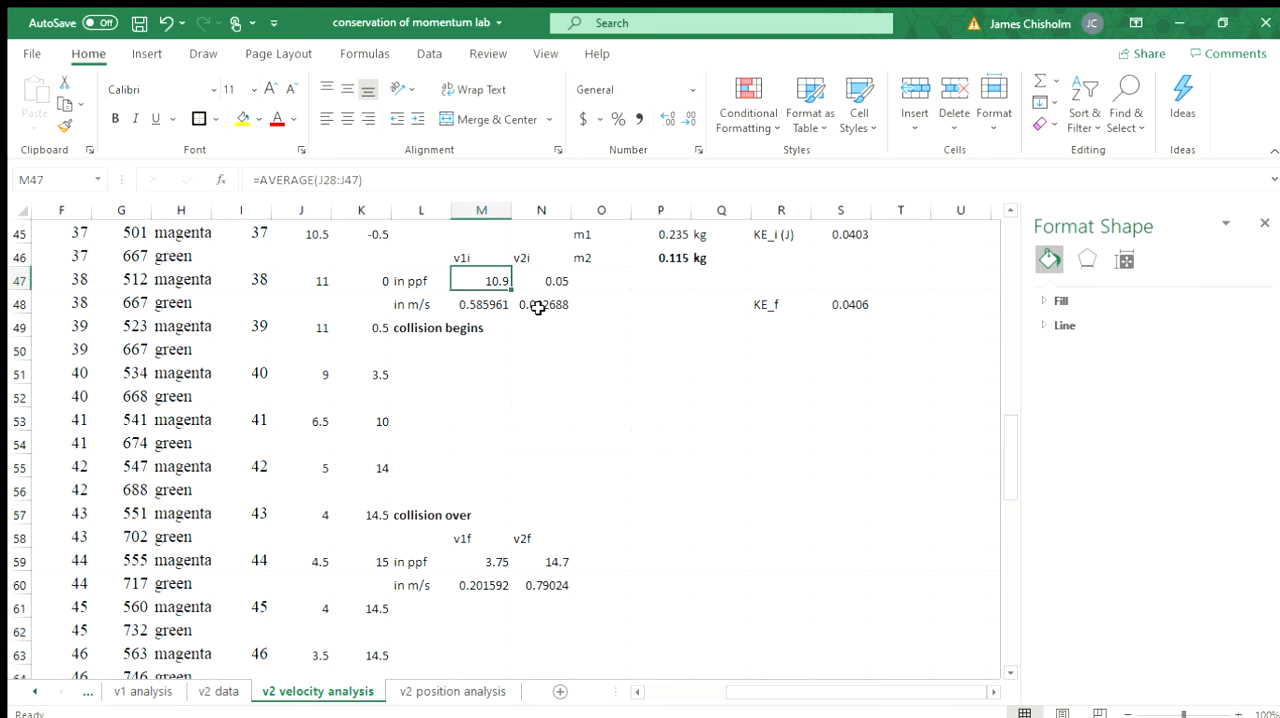
pyautogui.click(480, 306)
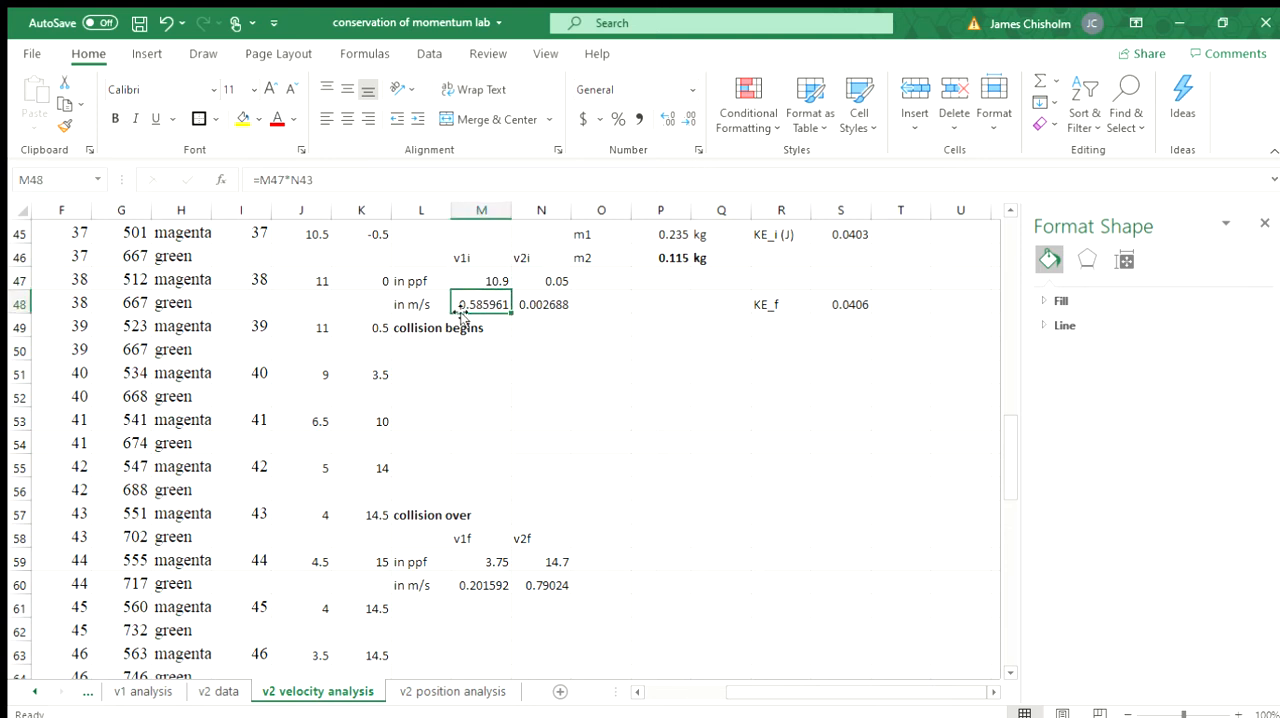
pyautogui.click(539, 302)
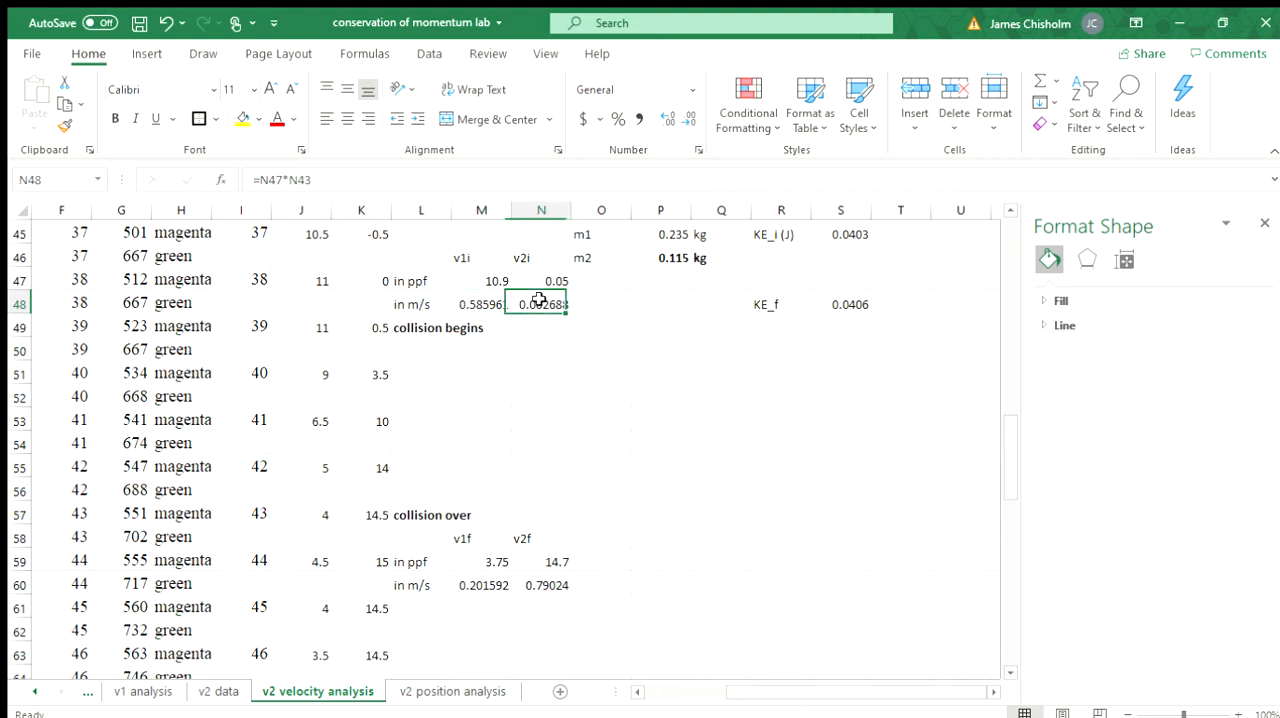
# Step: Inspect the AVERAGE formulas for the final velocities v1f and v2f in M59 and N59, comparing them with the chart and data rows
pyautogui.click(462, 561)
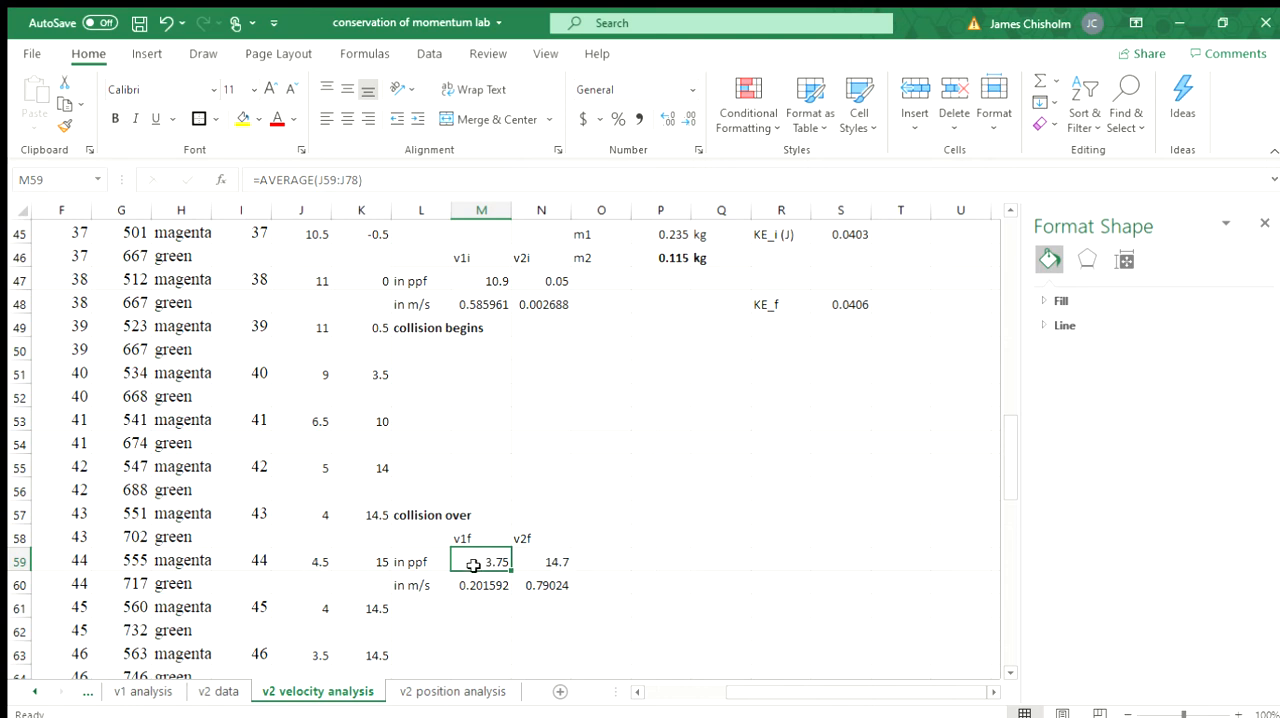
pyautogui.click(538, 561)
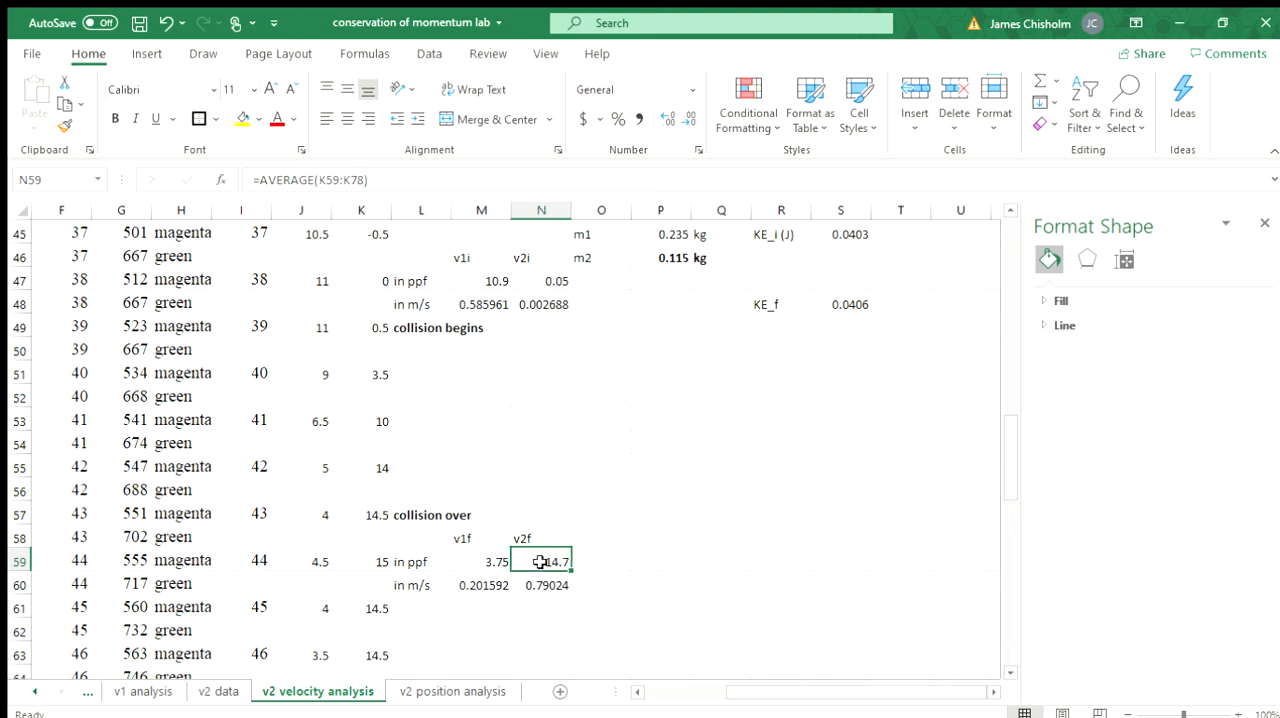
pyautogui.moveTo(1007, 443); pyautogui.dragTo(971, 194)
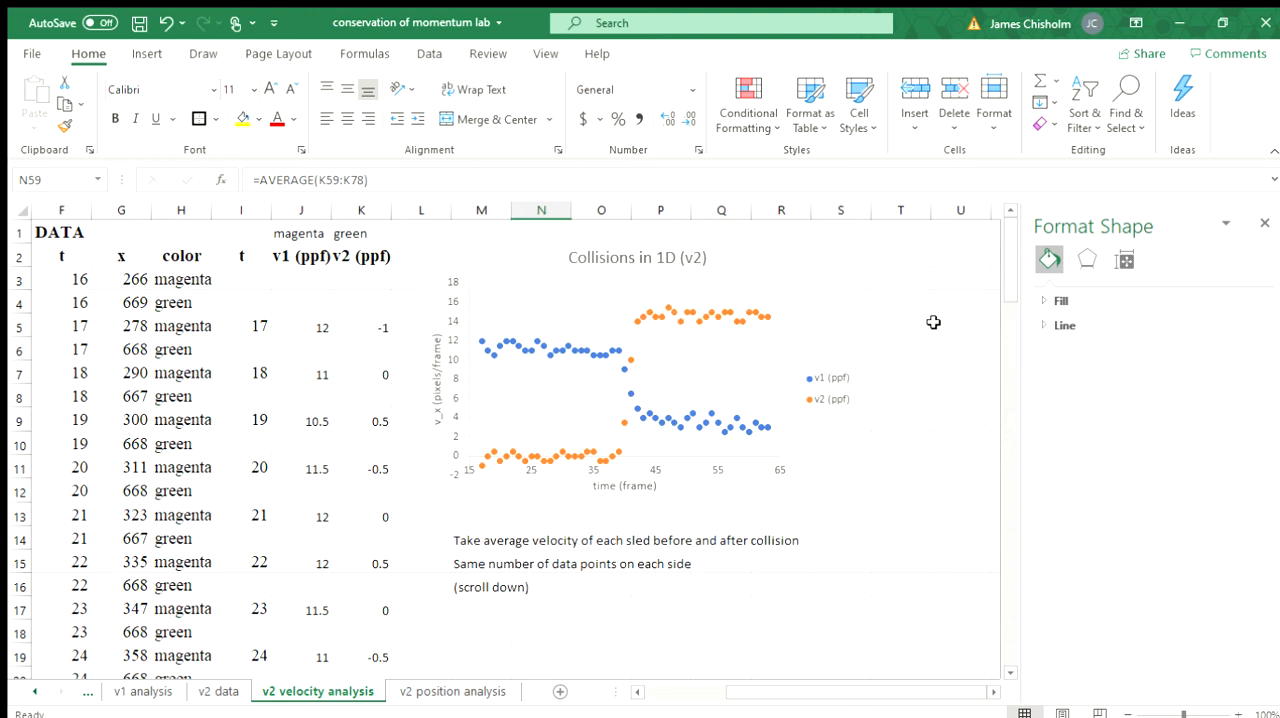
pyautogui.scroll(-4, 1006, 263)
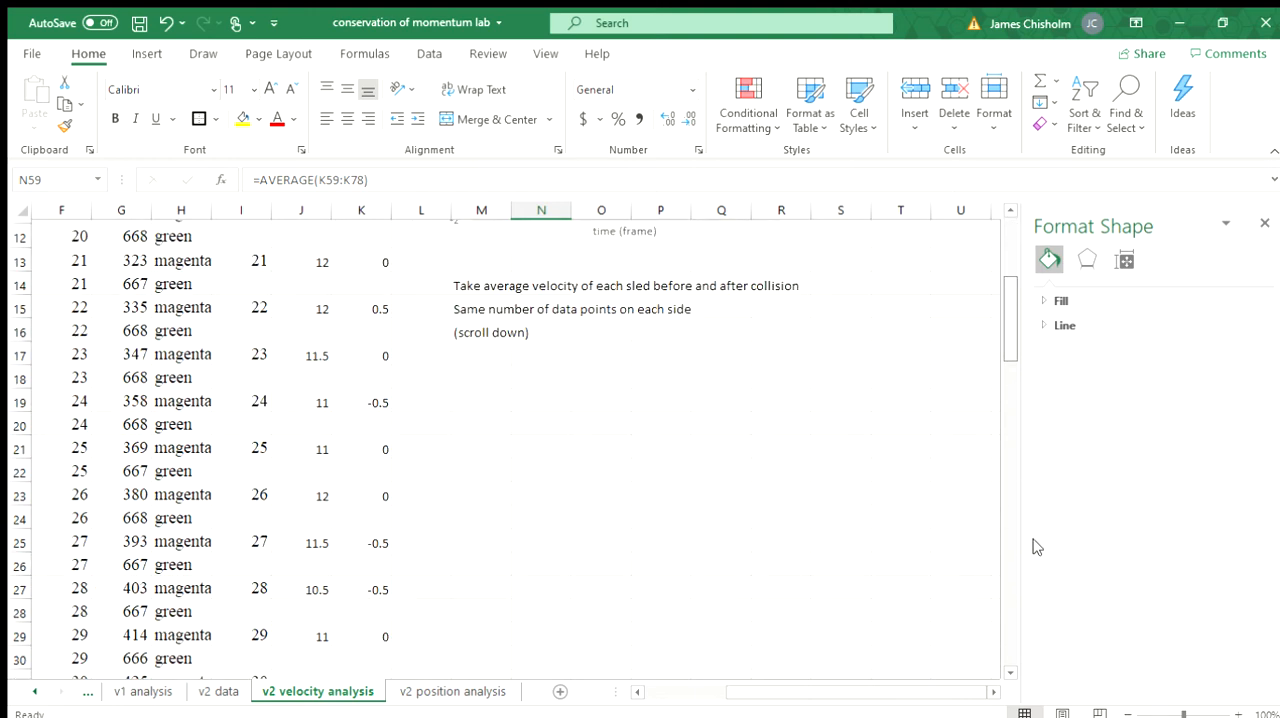
pyautogui.scroll(-20, 1036, 553)
pyautogui.scroll(10, 1026, 592)
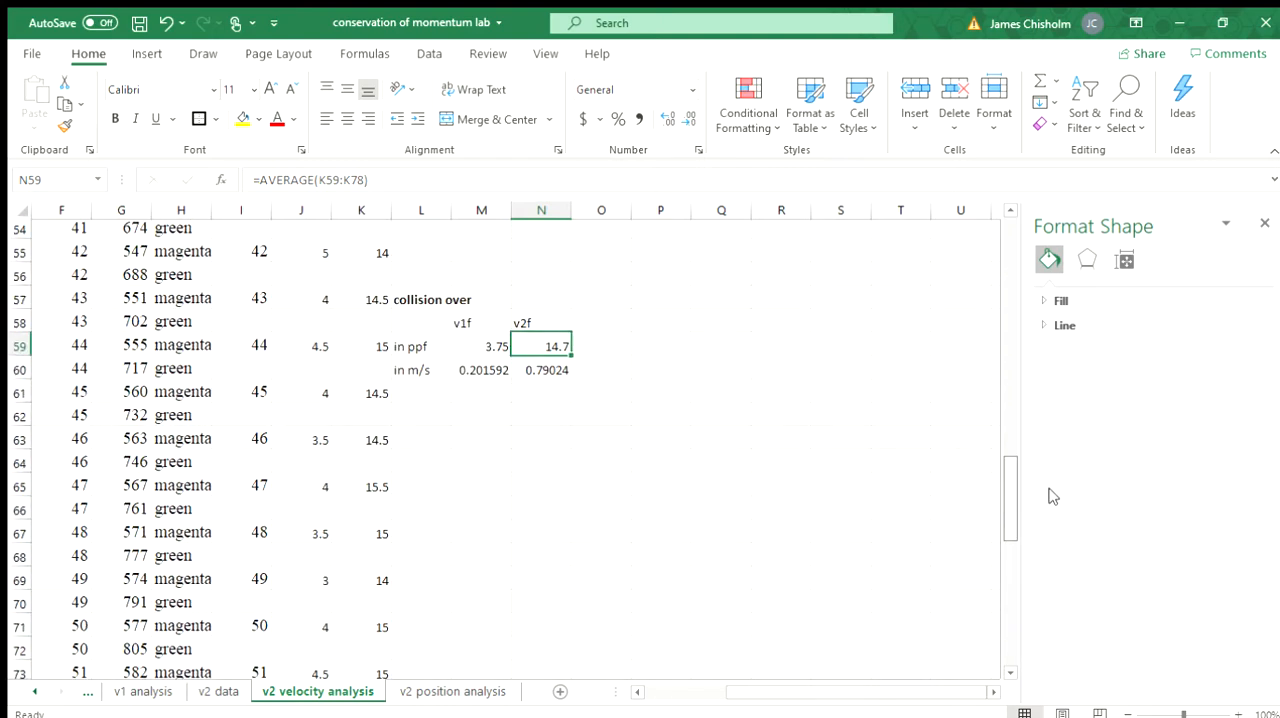
pyautogui.scroll(3, 1054, 460)
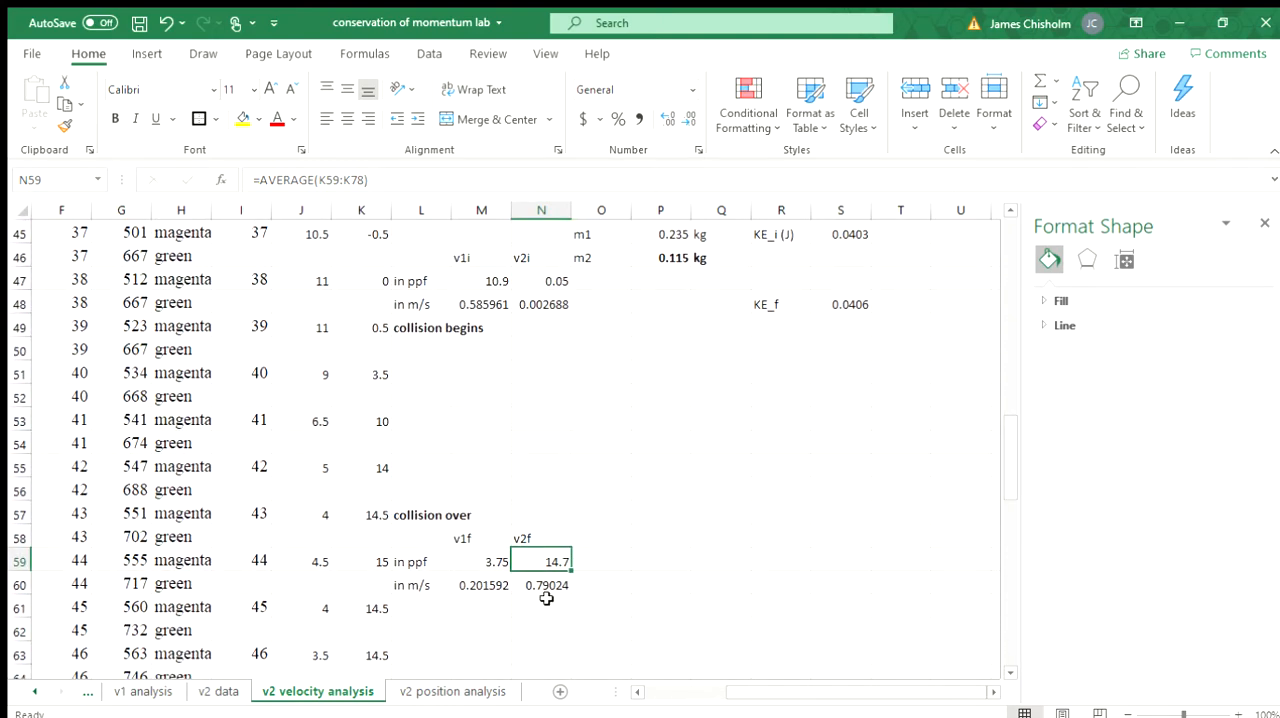
# Step: Inspect the formulas converting the final velocities to m/s in M60 and N60 and the conversion factor they use
pyautogui.click(465, 590)
pyautogui.click(518, 584)
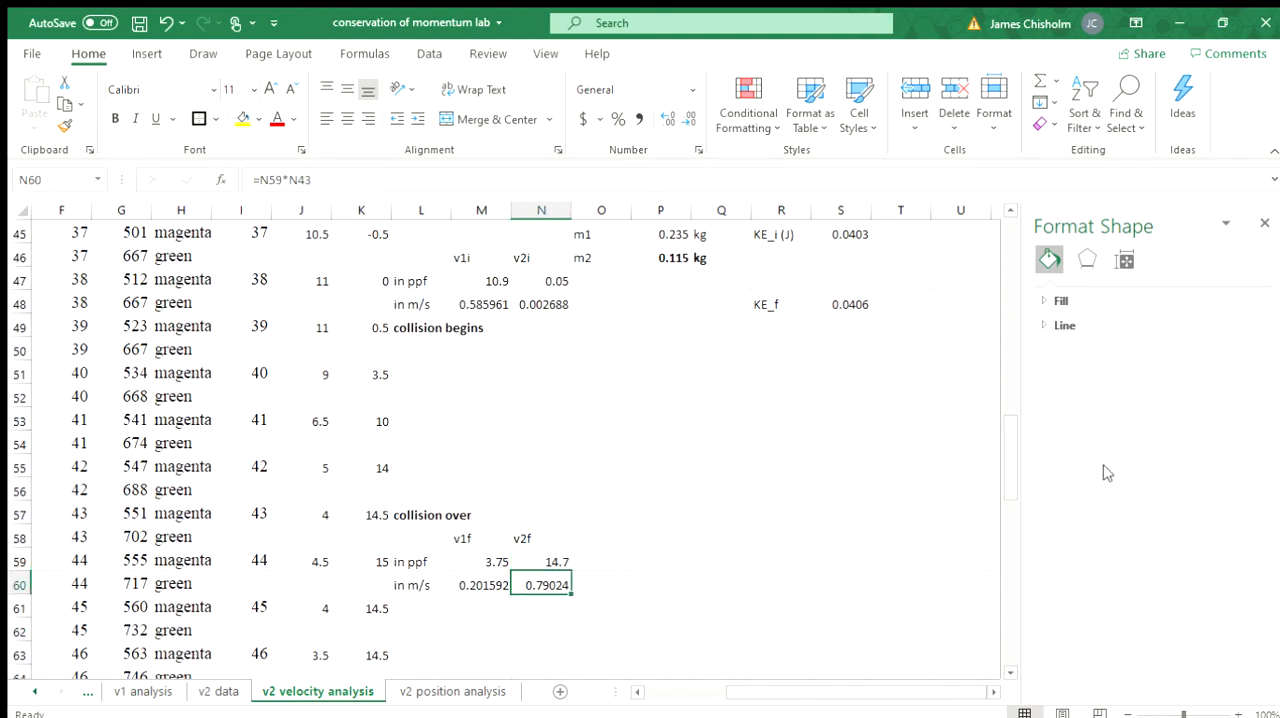
pyautogui.scroll(1, 1005, 456)
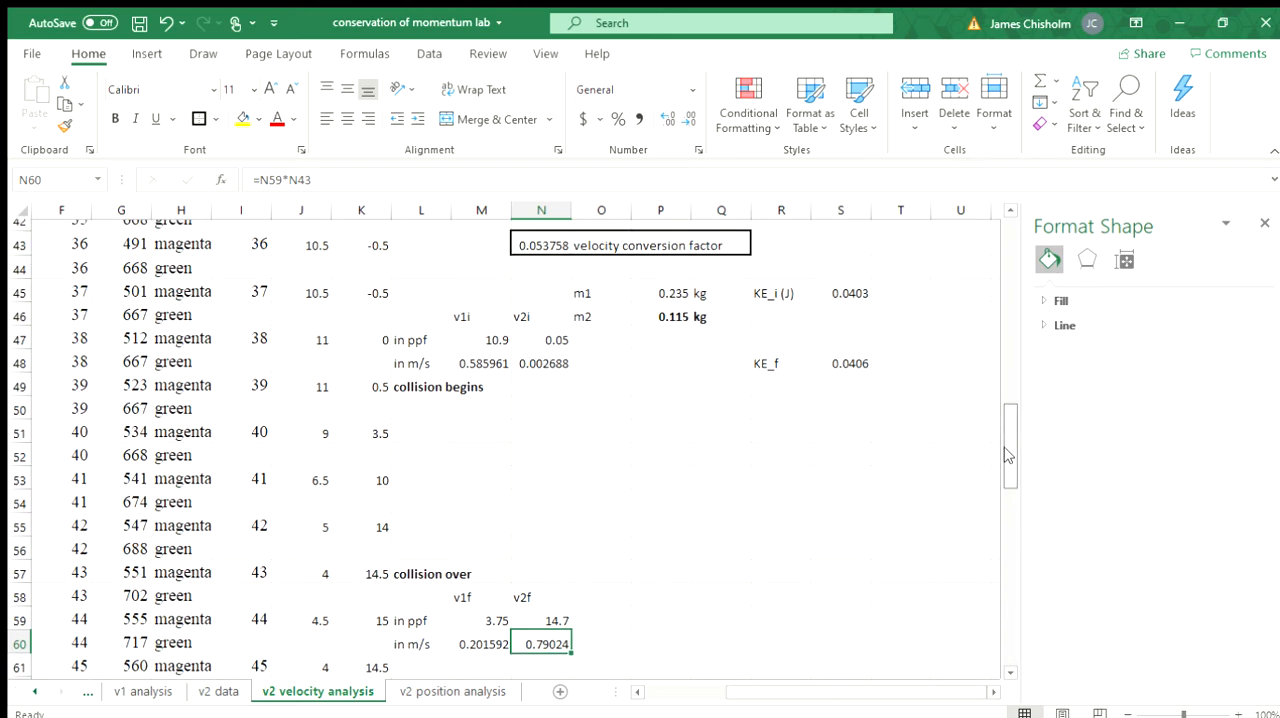
pyautogui.scroll(-1, 1007, 456)
# Step: Inspect the m1 mass in P45 and the m2 formula in P46, checking the final velocities against it
pyautogui.click(681, 488)
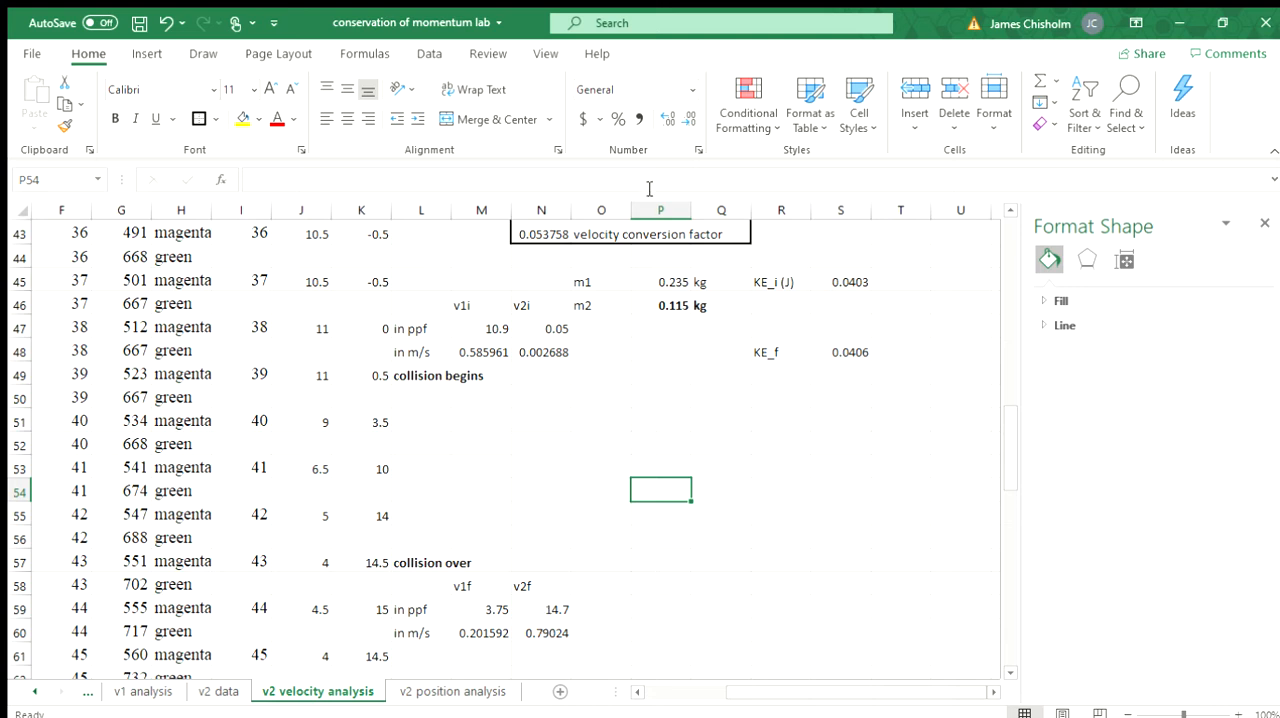
pyautogui.click(665, 281)
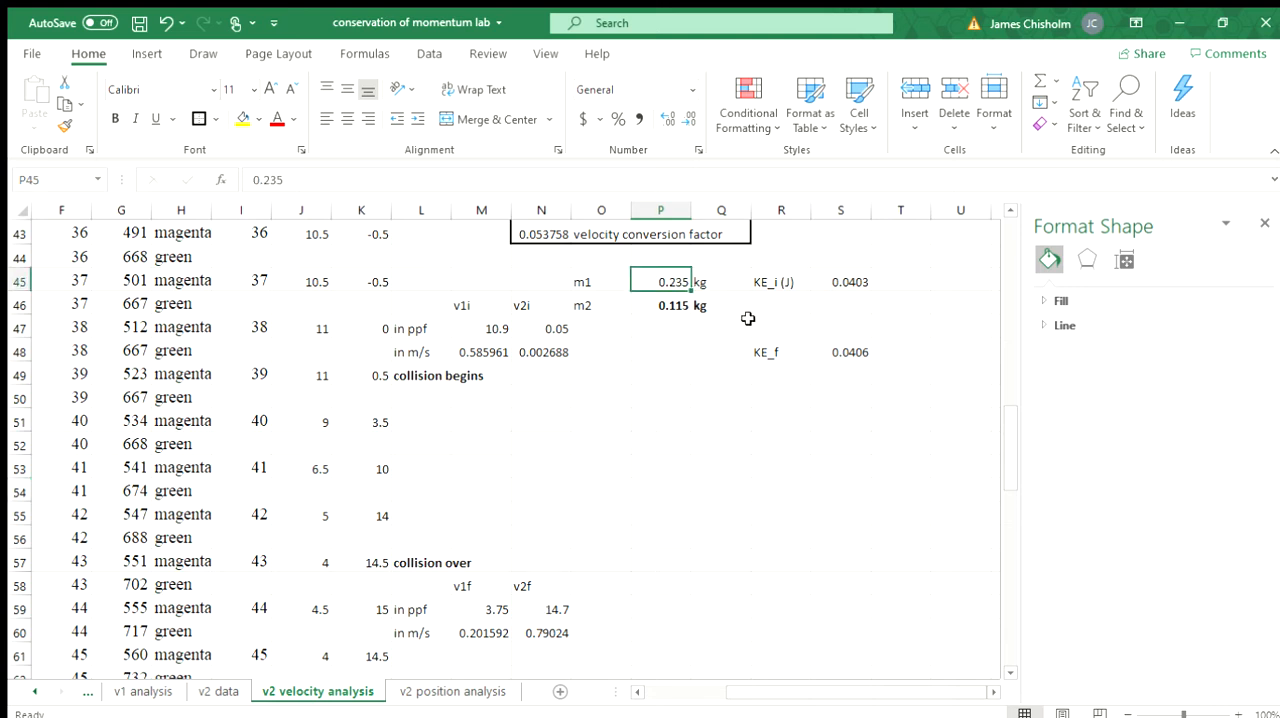
pyautogui.click(668, 306)
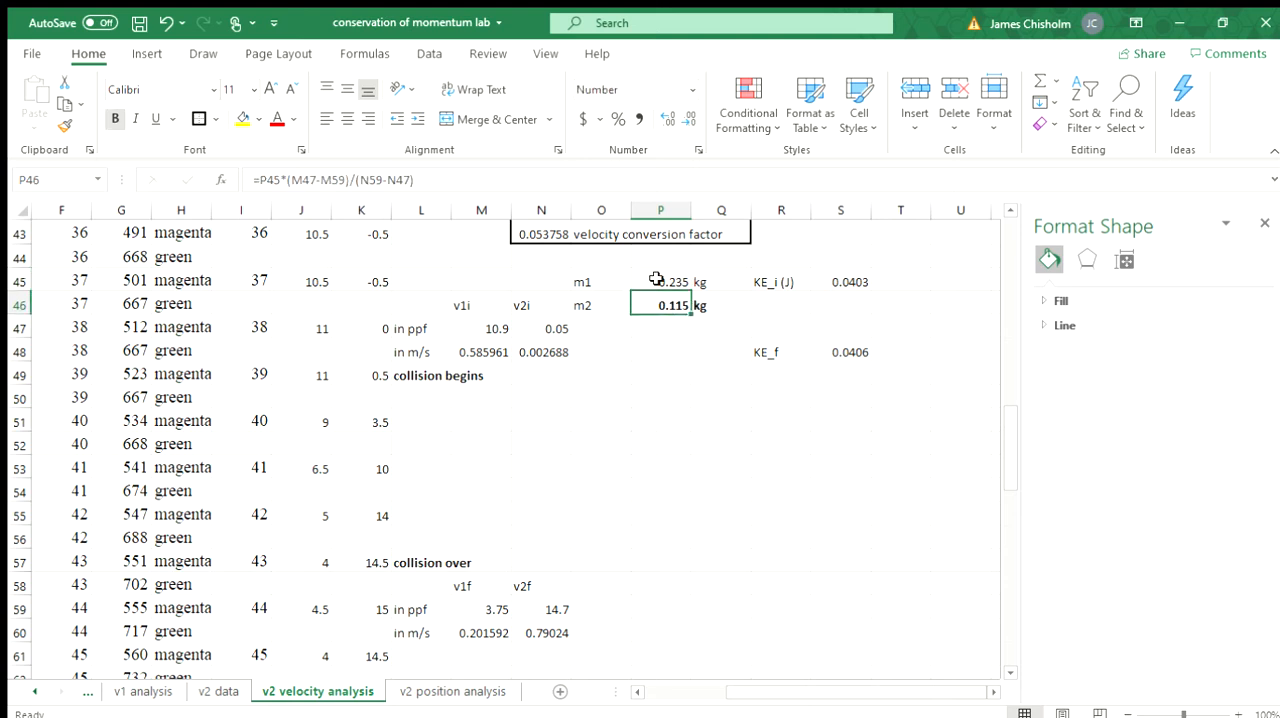
pyautogui.click(656, 281)
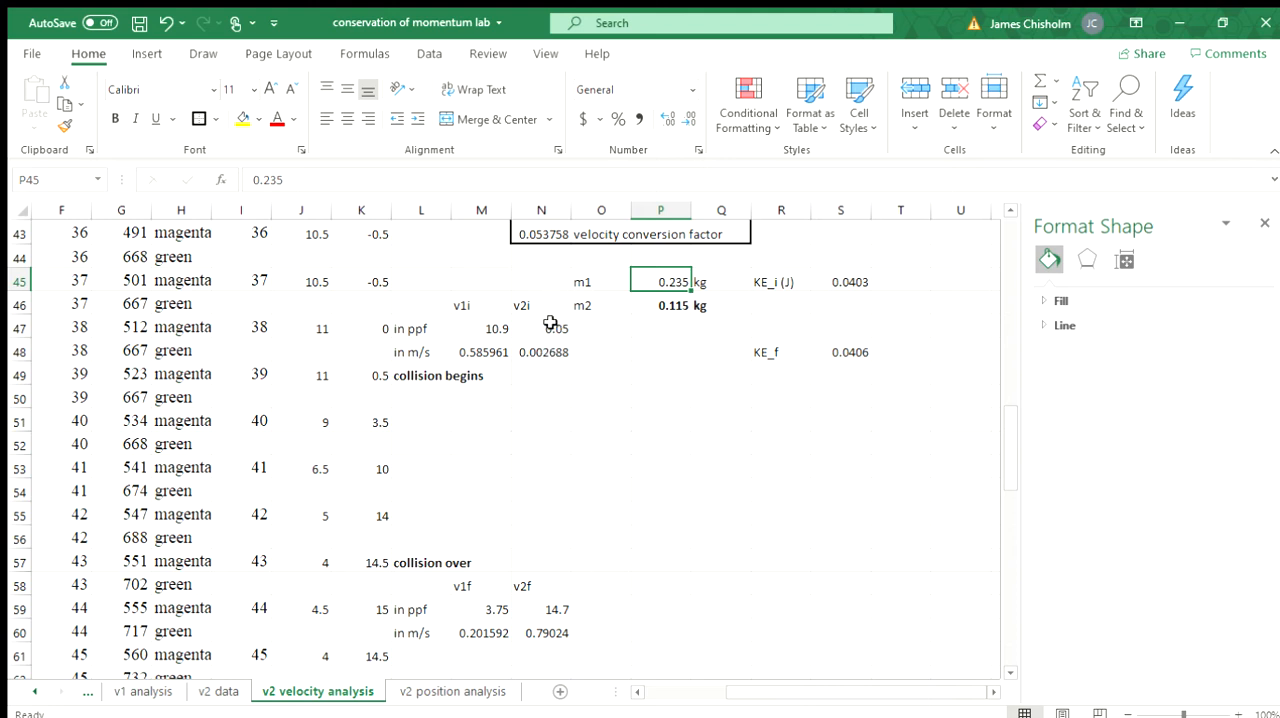
pyautogui.click(556, 634)
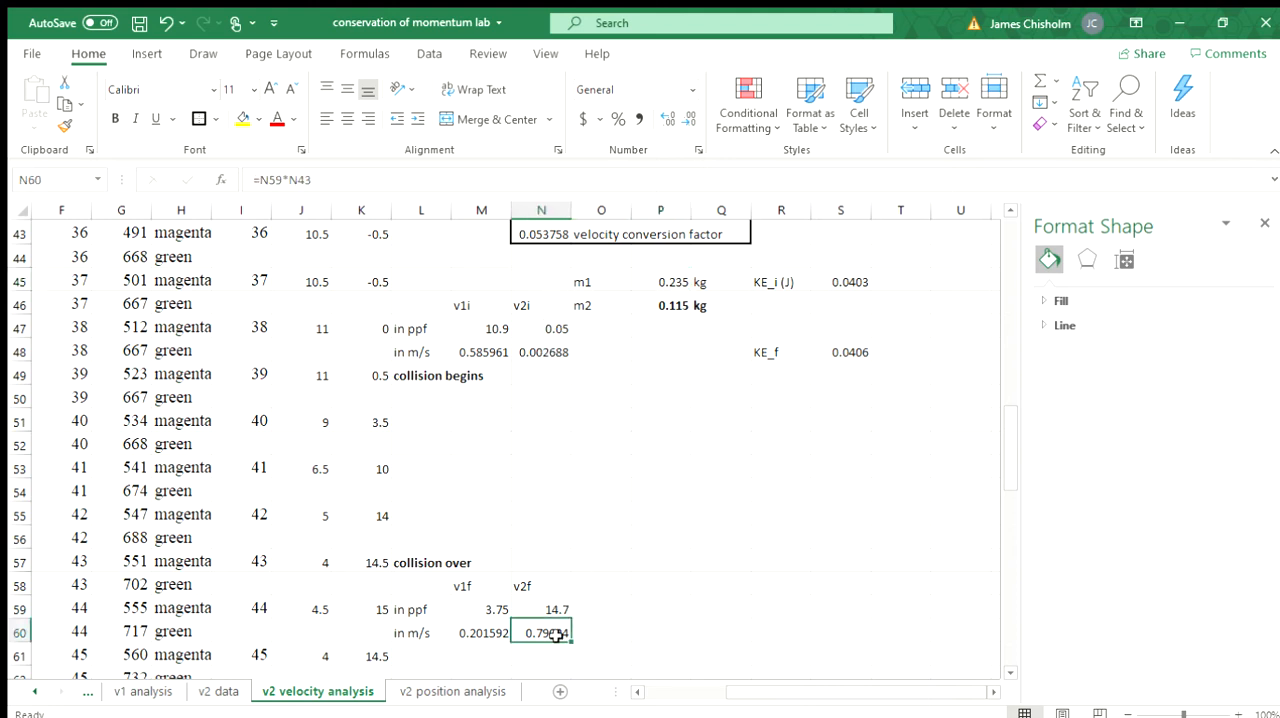
pyautogui.click(465, 650)
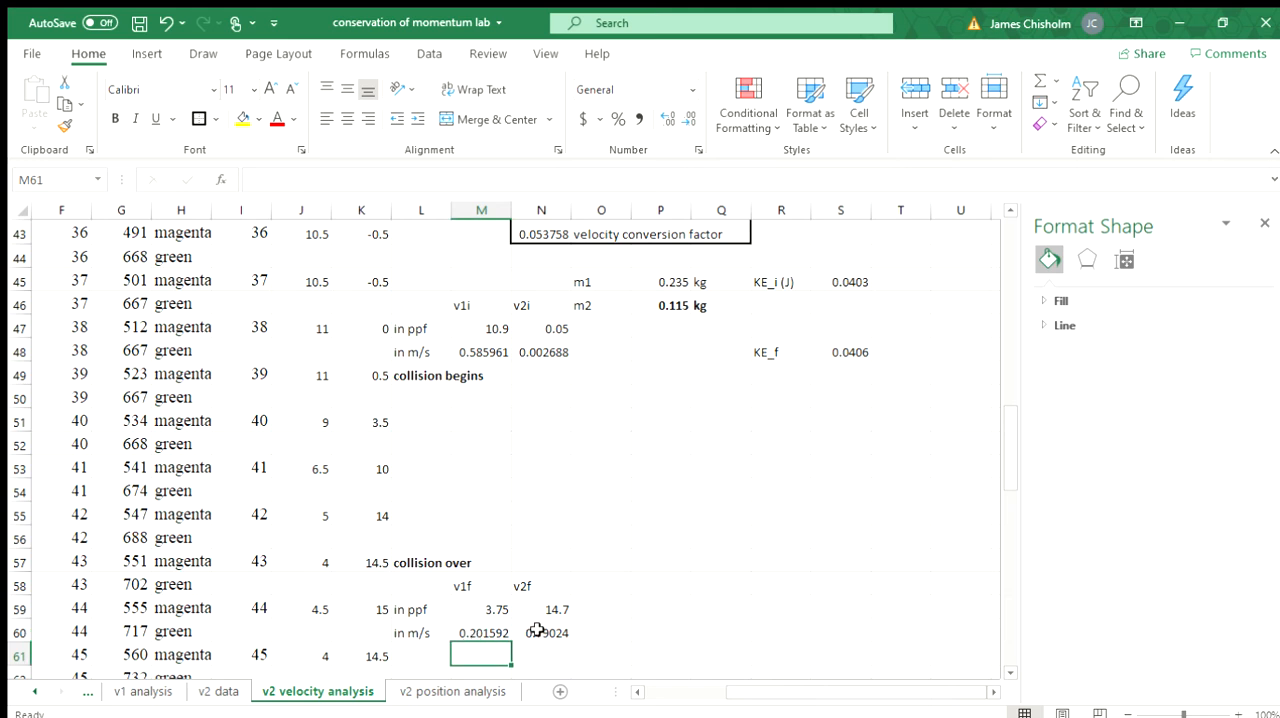
pyautogui.click(670, 303)
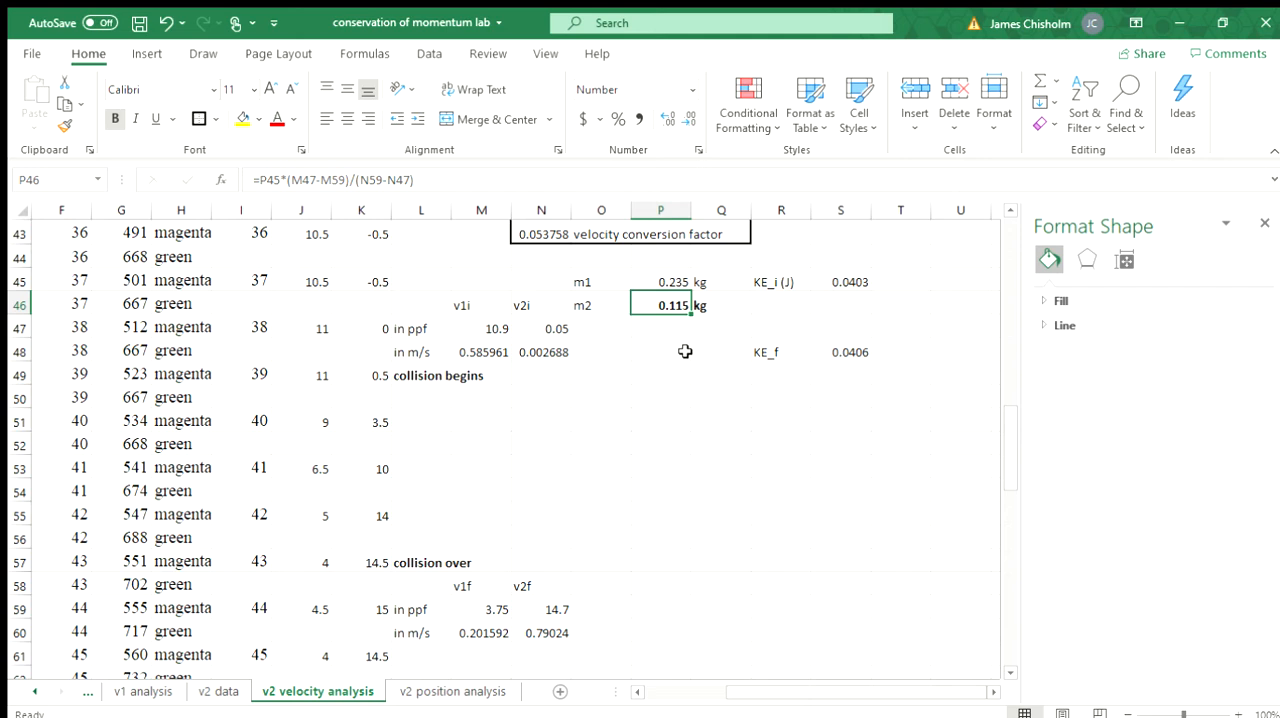
# Step: Inspect the initial and final kinetic energy formulas in S45 and S48, the m2 mass in P46 and the v2 chart
pyautogui.click(837, 399)
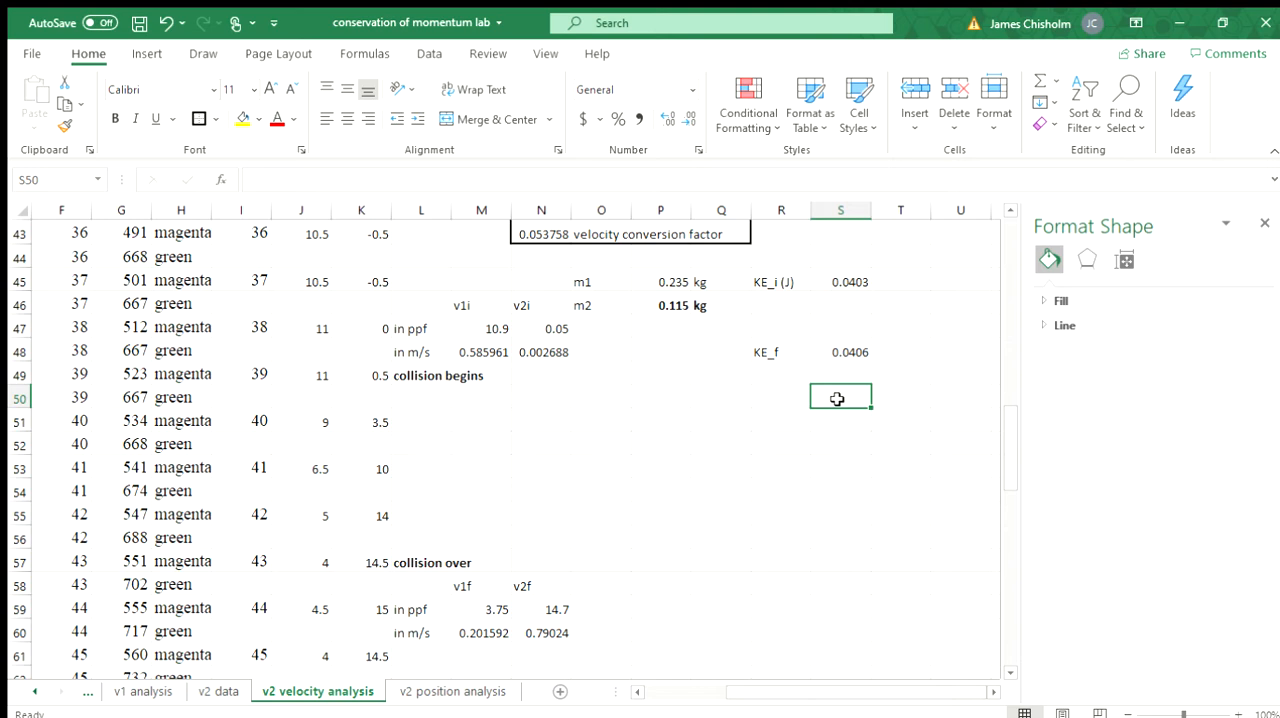
pyautogui.click(847, 280)
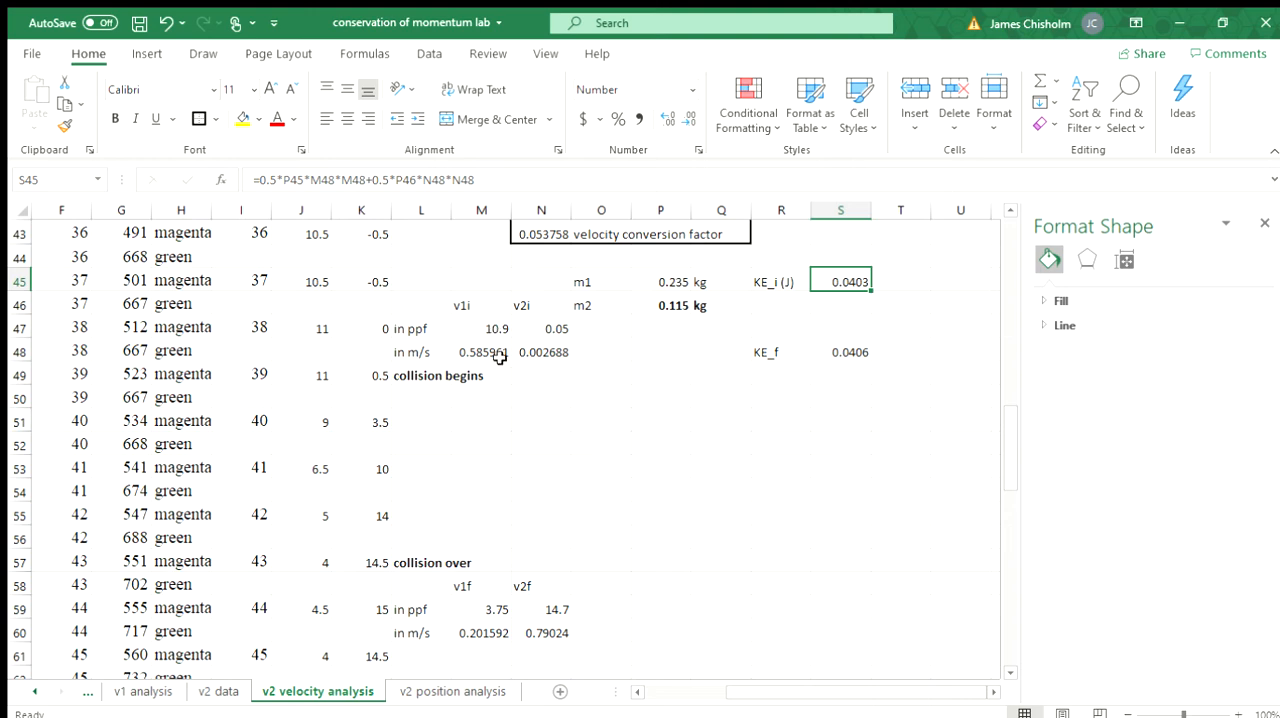
pyautogui.click(661, 306)
pyautogui.click(846, 281)
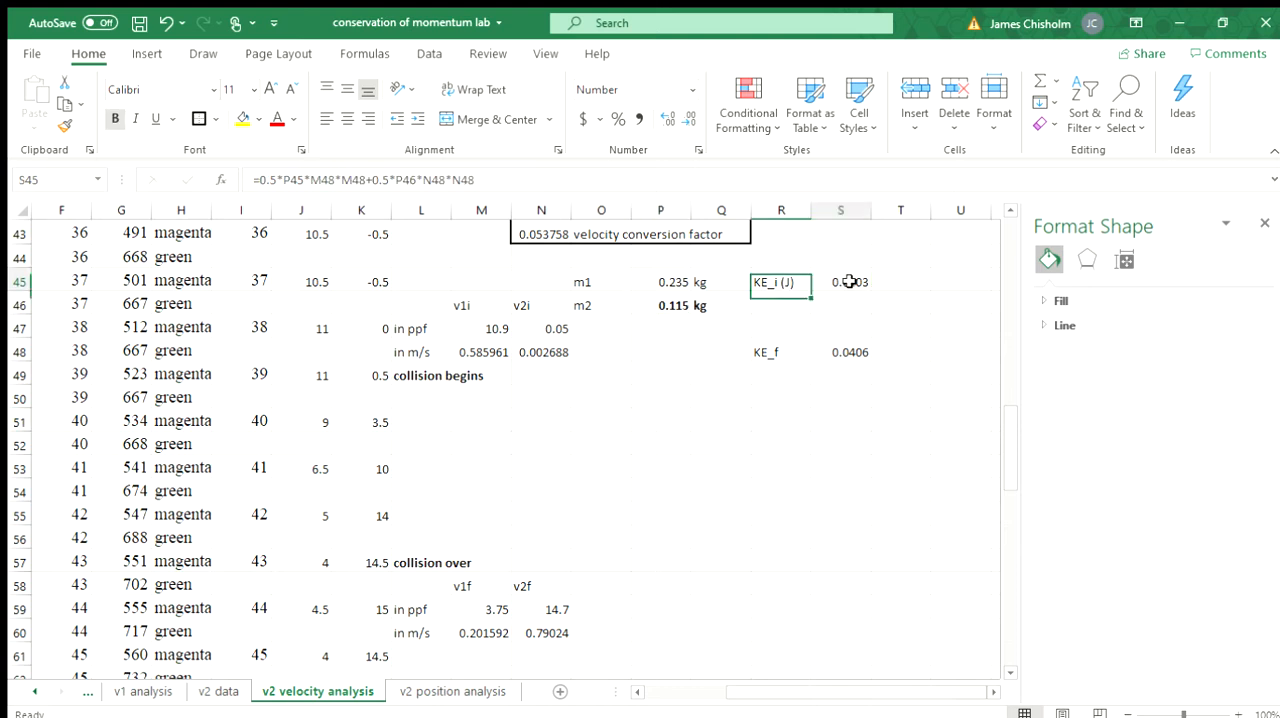
pyautogui.click(848, 350)
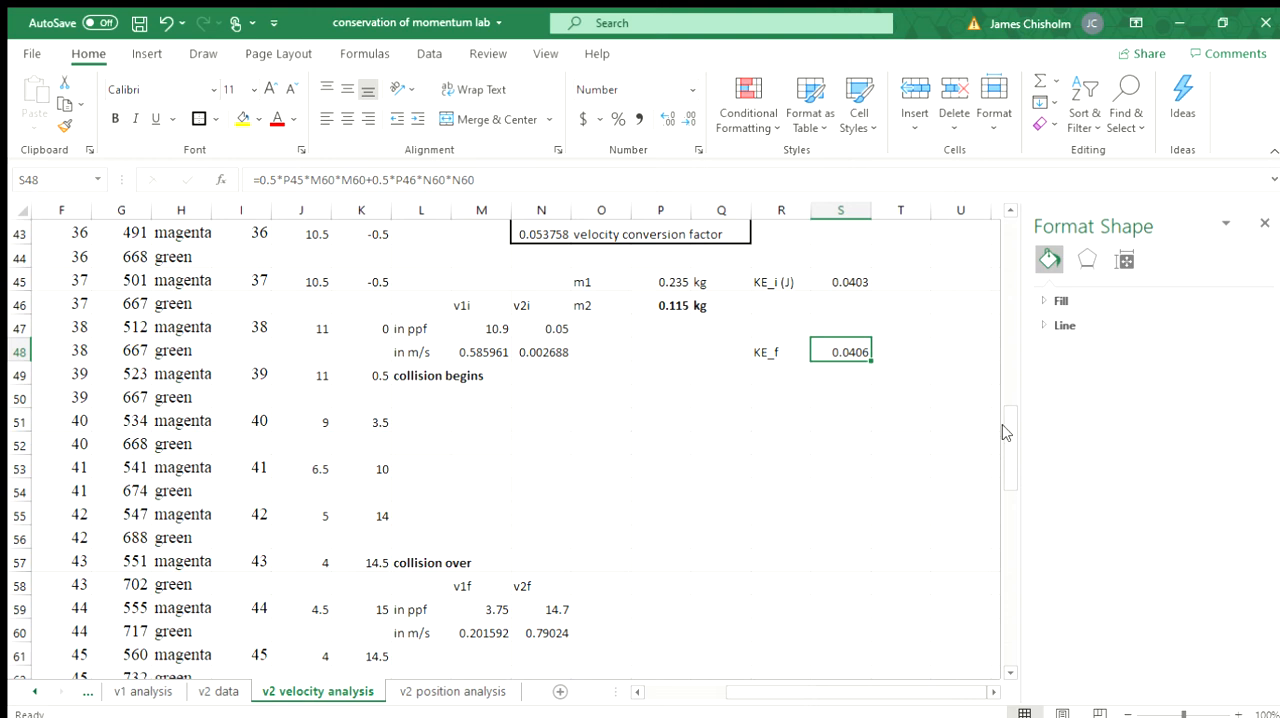
pyautogui.moveTo(1005, 432); pyautogui.dragTo(1004, 242)
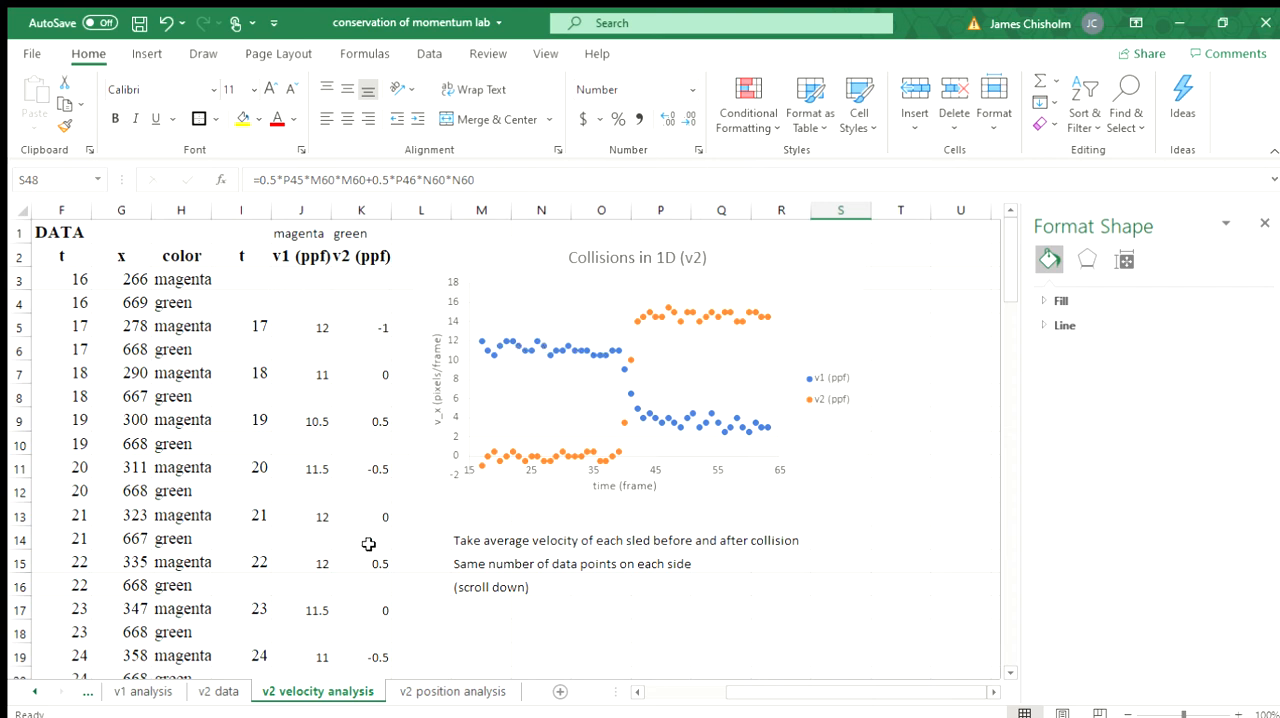
# Step: Open the v2 position analysis sheet and examine the sled position graph, the SLOPE function notes and the results area below
pyautogui.click(425, 686)
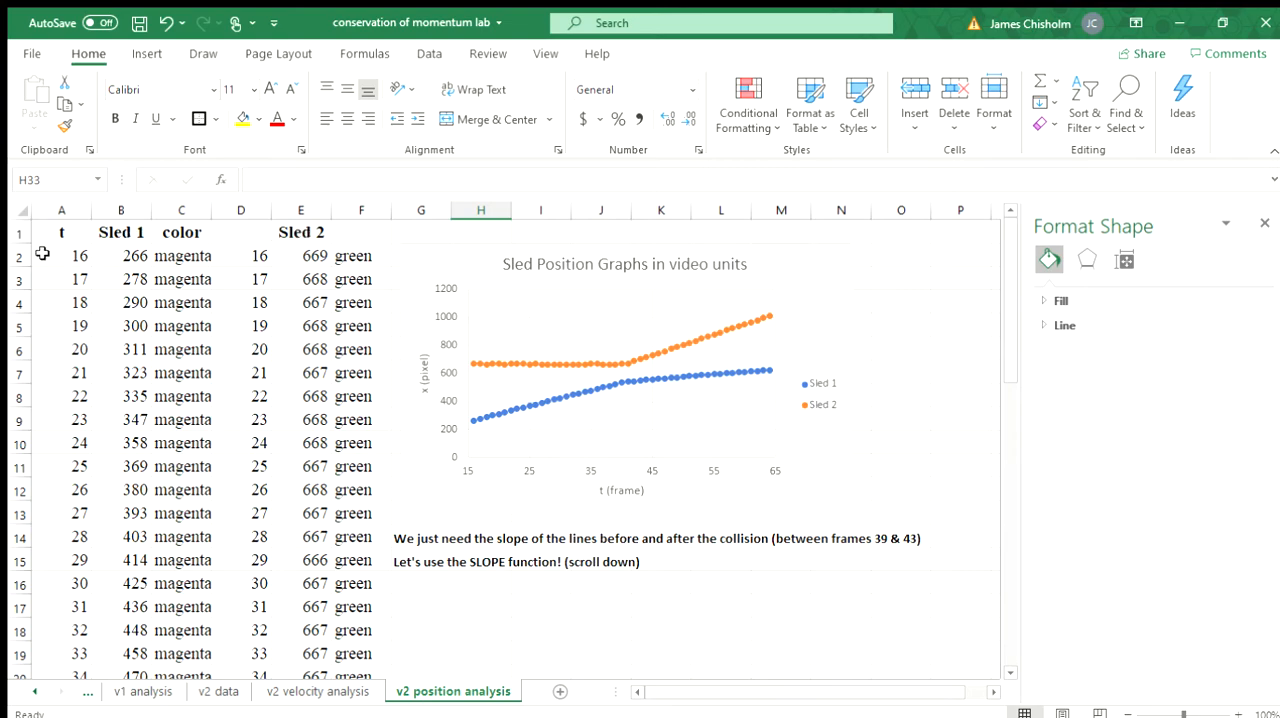
pyautogui.scroll(-14, 306, 403)
pyautogui.scroll(15, 306, 403)
pyautogui.click(438, 580)
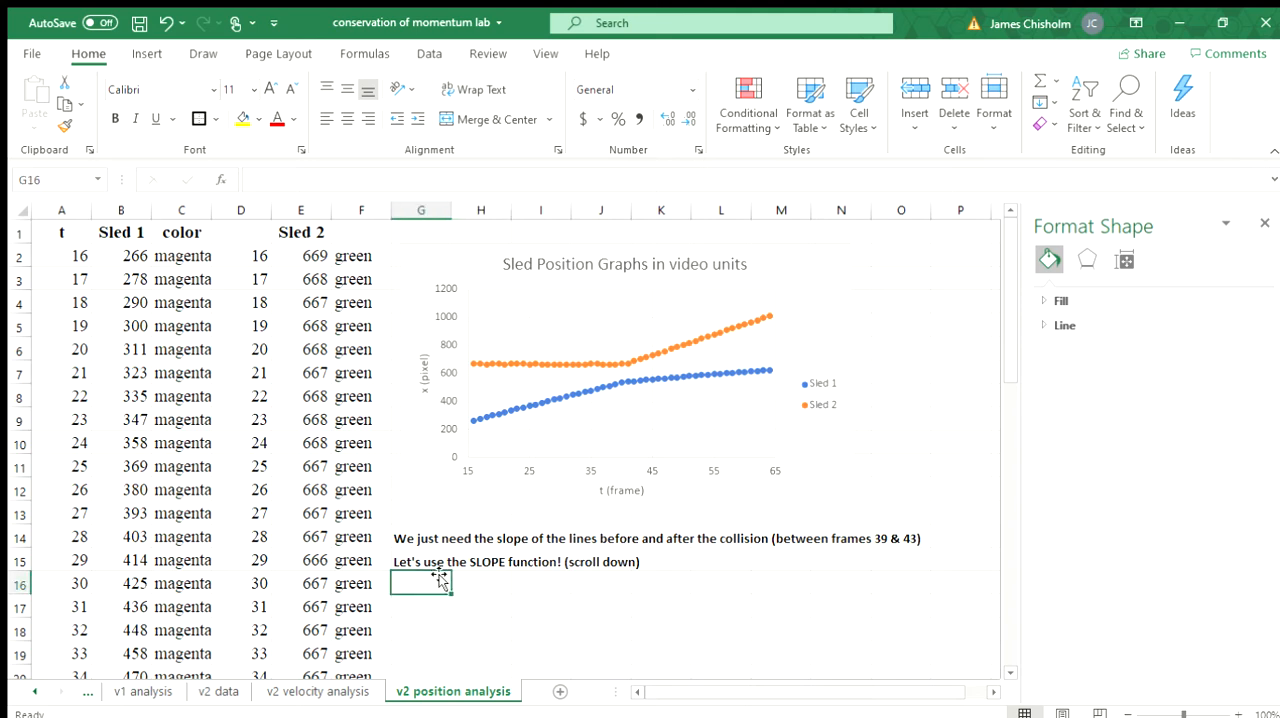
pyautogui.click(420, 561)
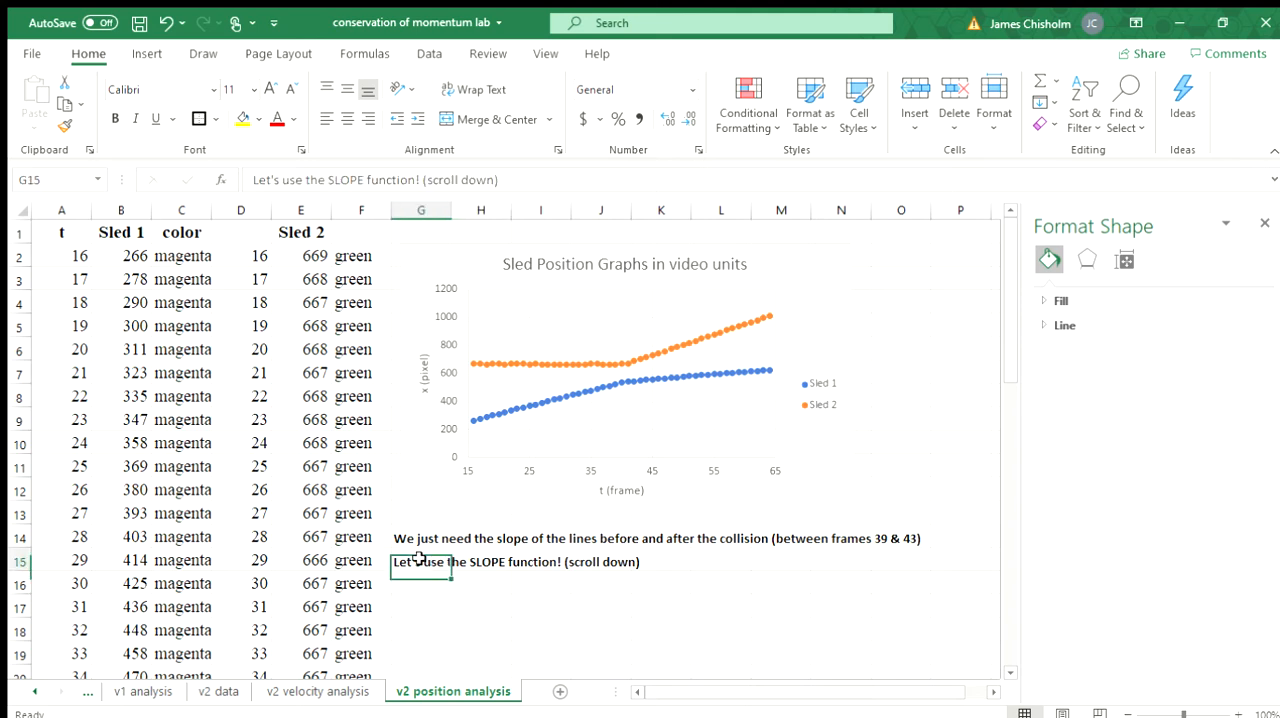
pyautogui.click(550, 602)
pyautogui.scroll(-2, 554, 598)
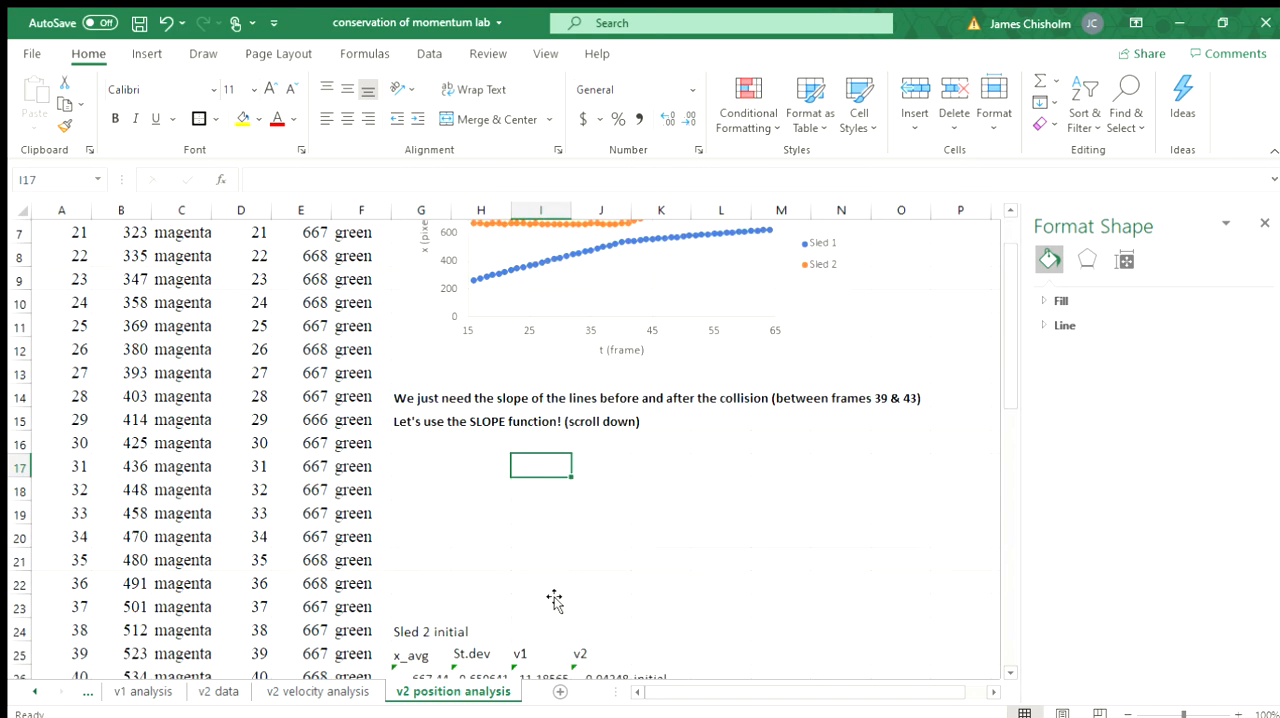
pyautogui.scroll(-5, 554, 598)
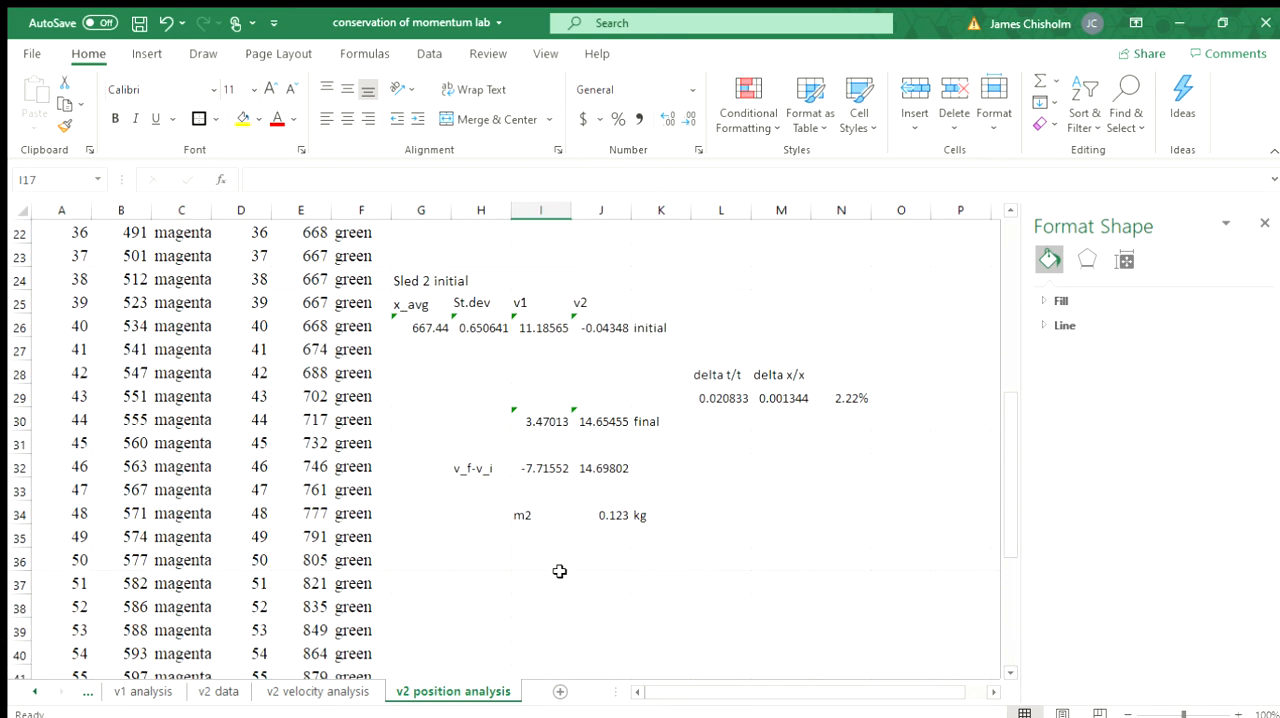
pyautogui.scroll(-1, 560, 571)
pyautogui.scroll(2, 560, 569)
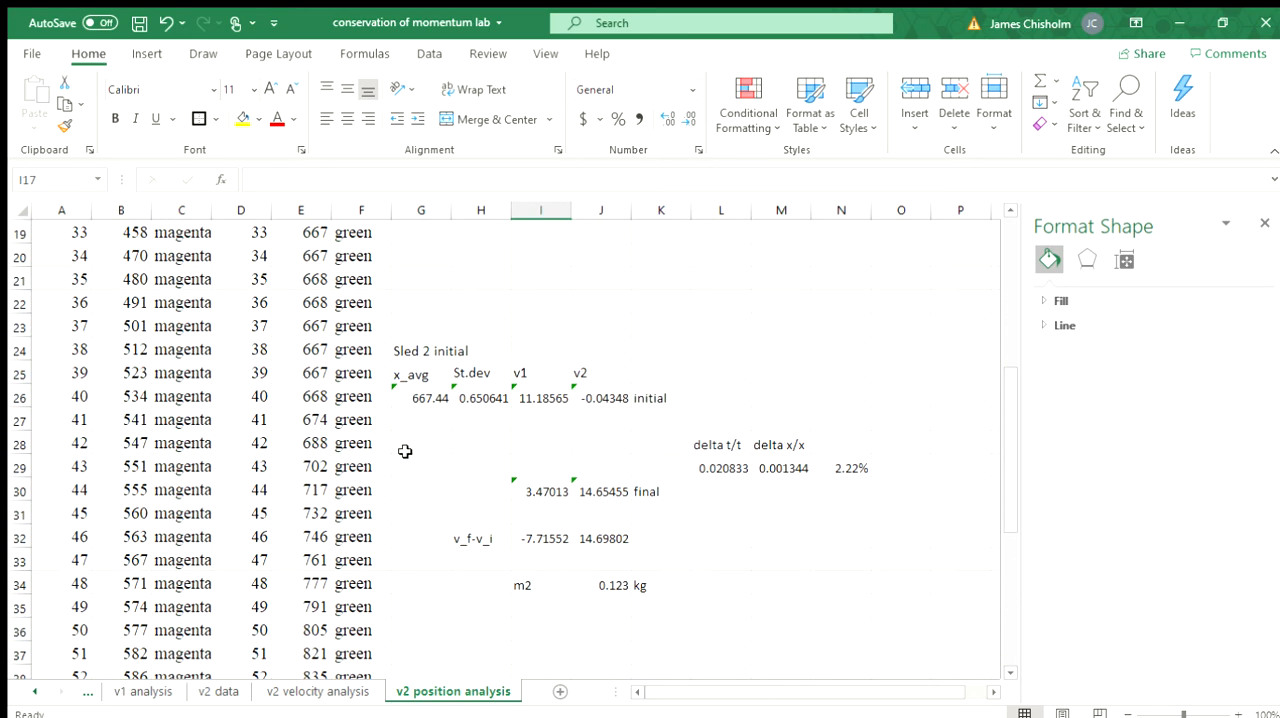
# Step: Inspect the SLOPE formula for the initial v1 in I26, checking the collision frames in column A and the v2 velocity chart
pyautogui.click(57, 370)
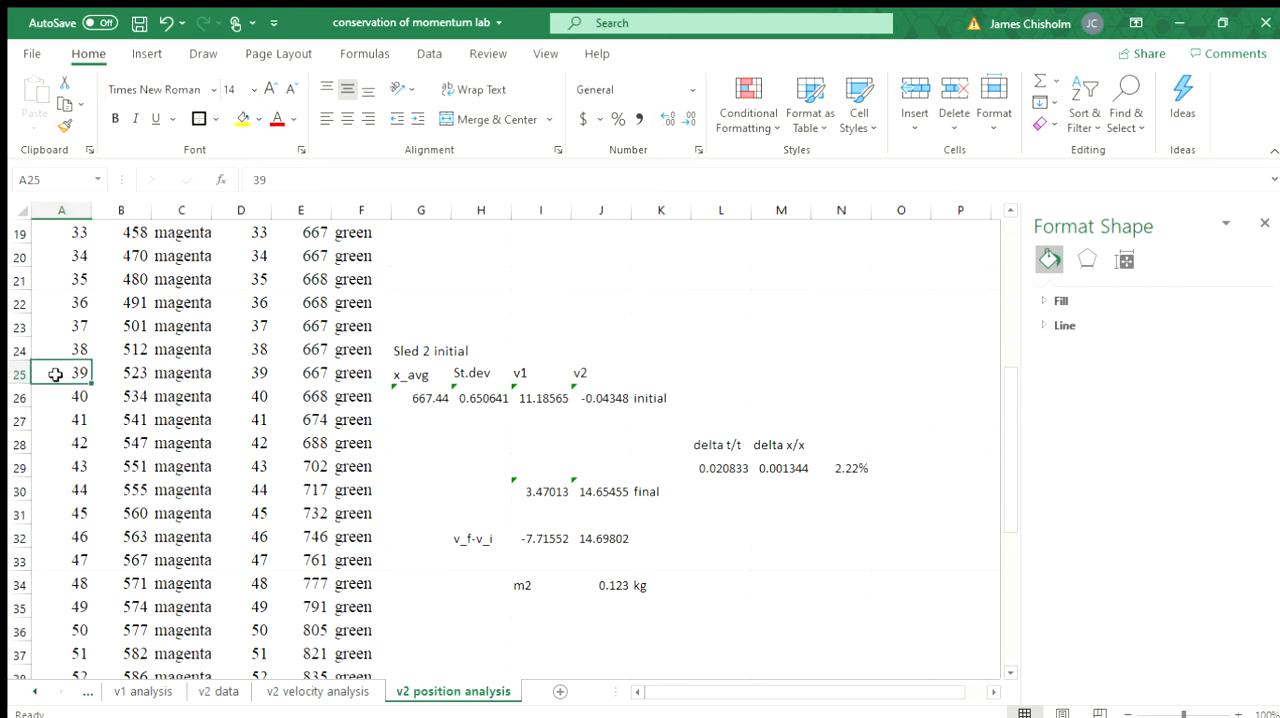
pyautogui.click(66, 488)
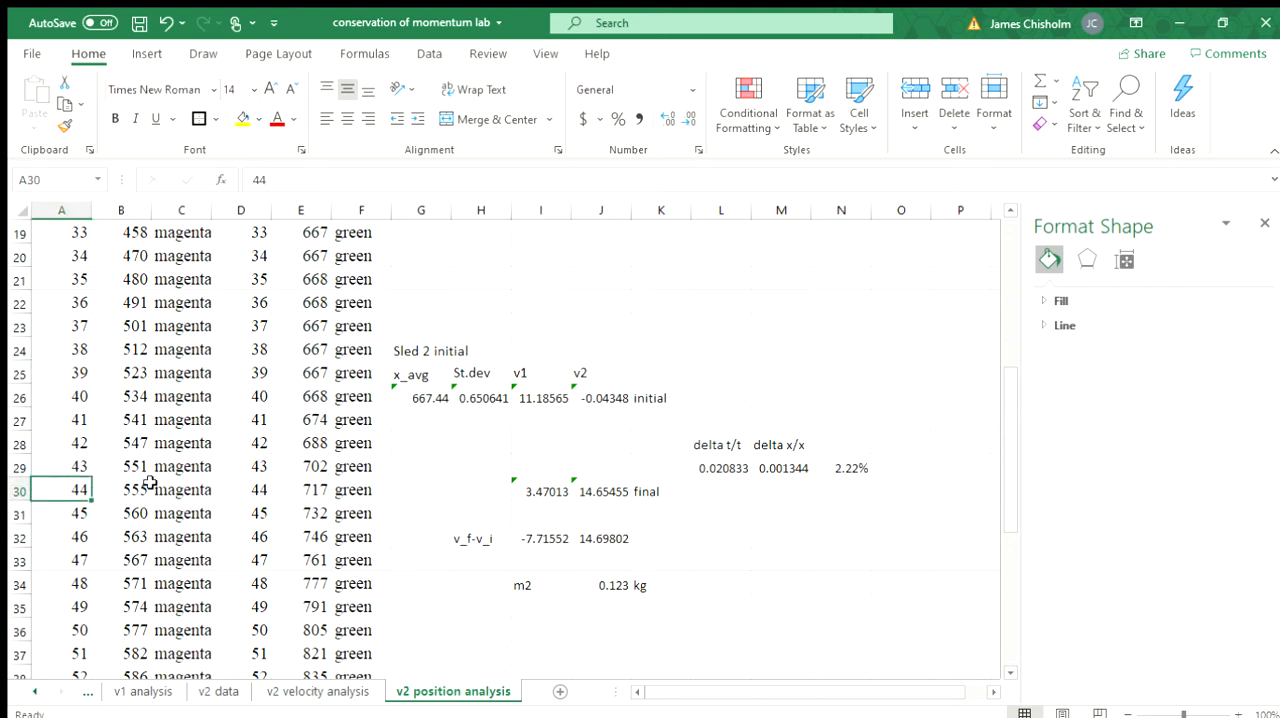
pyautogui.click(542, 396)
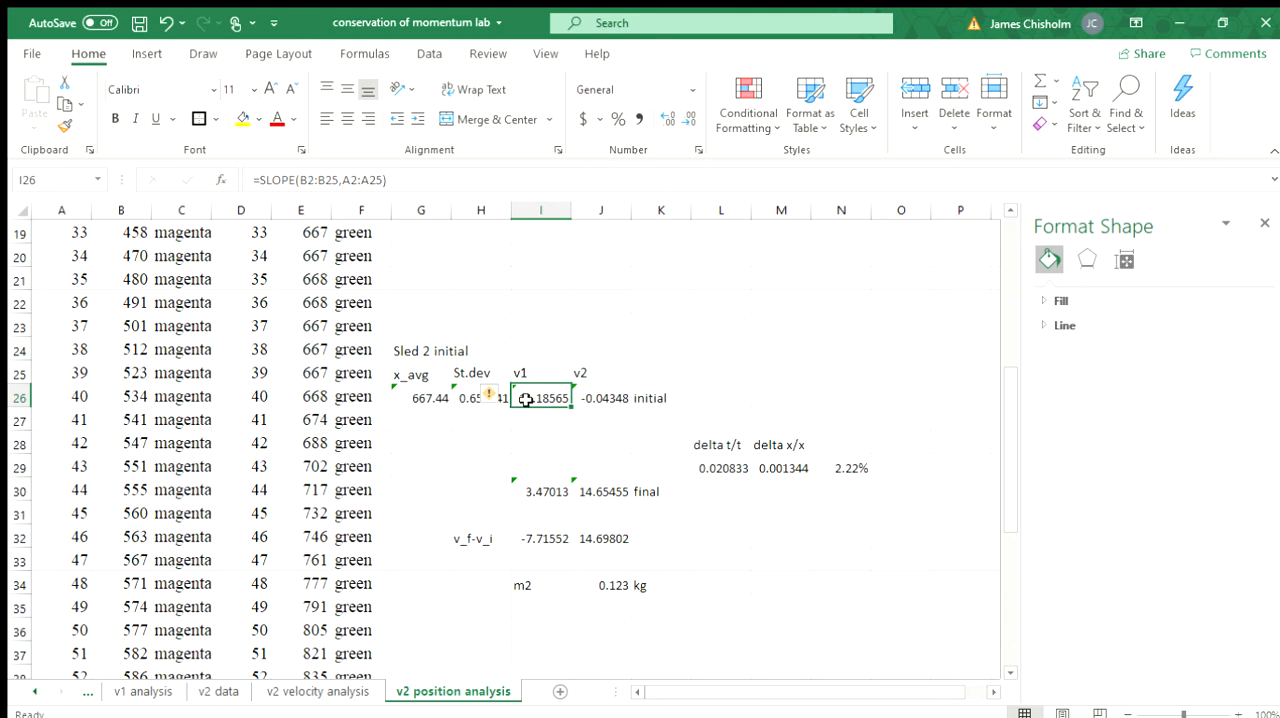
pyautogui.click(563, 432)
pyautogui.click(548, 399)
pyautogui.click(300, 690)
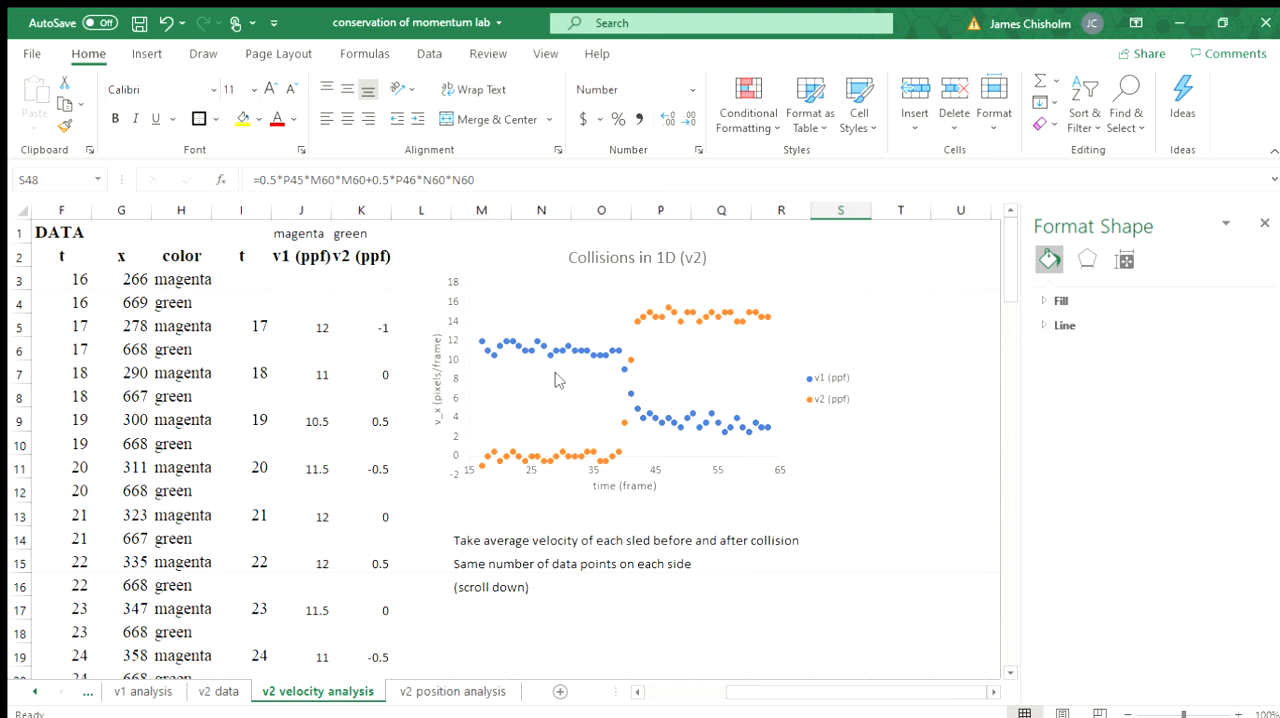
pyautogui.click(406, 690)
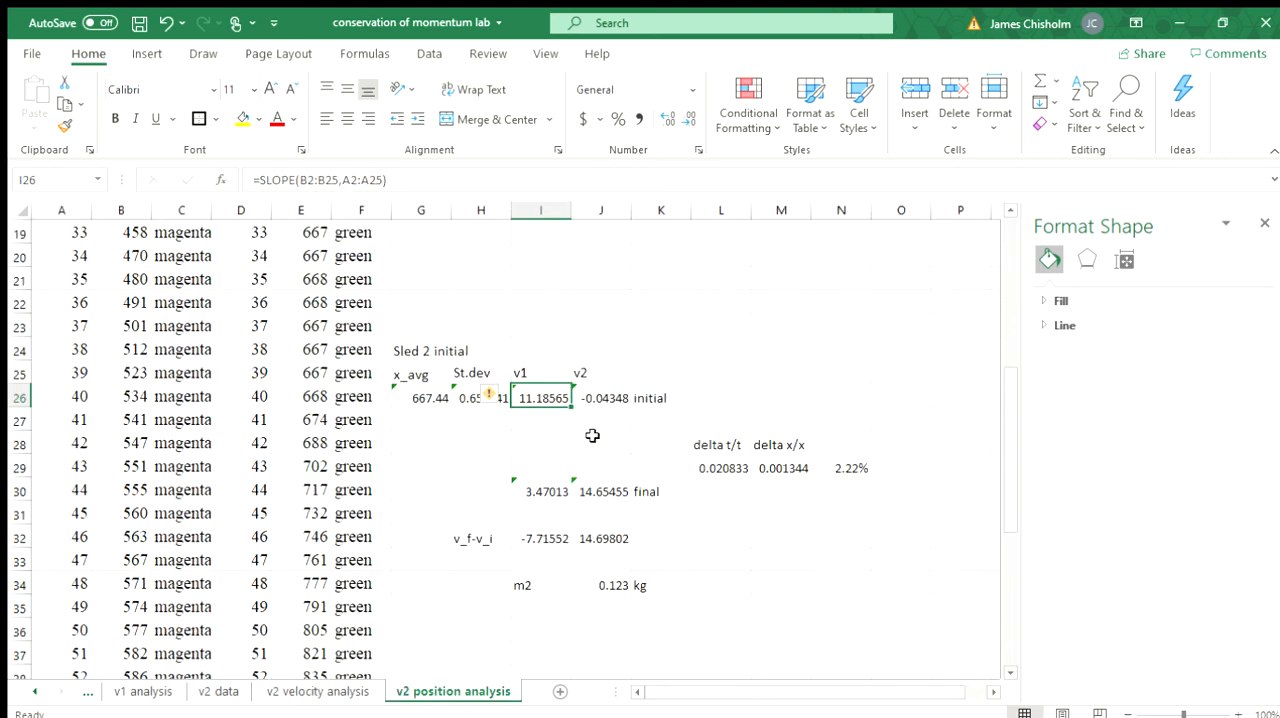
# Step: Inspect the initial v2 SLOPE formula in J26 and compare it with v2i on the v2 velocity analysis sheet
pyautogui.click(592, 397)
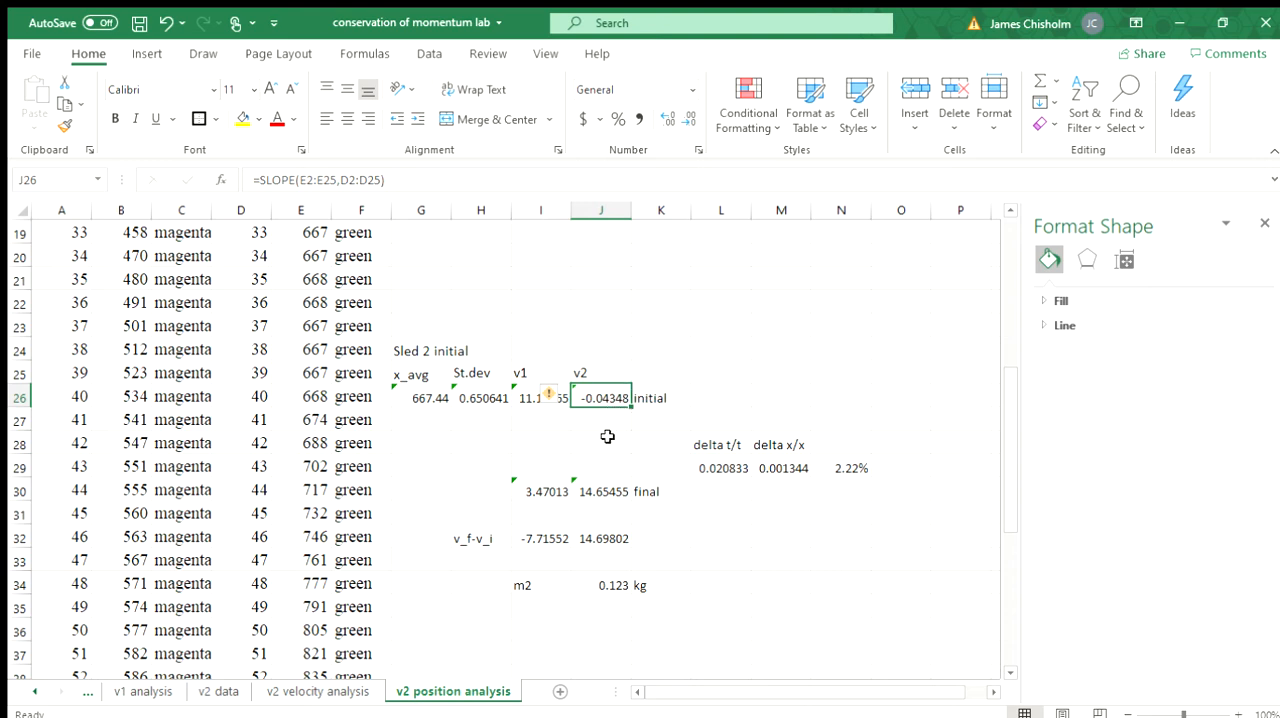
pyautogui.click(341, 693)
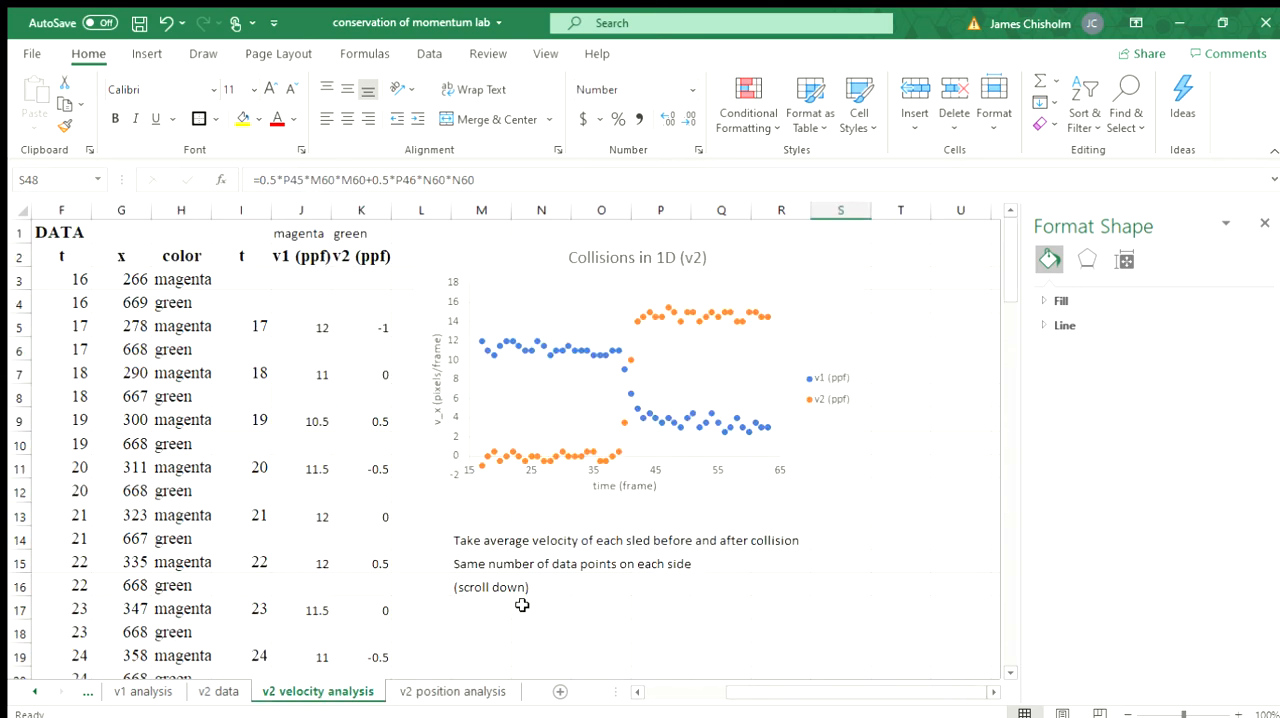
pyautogui.scroll(-12, 566, 497)
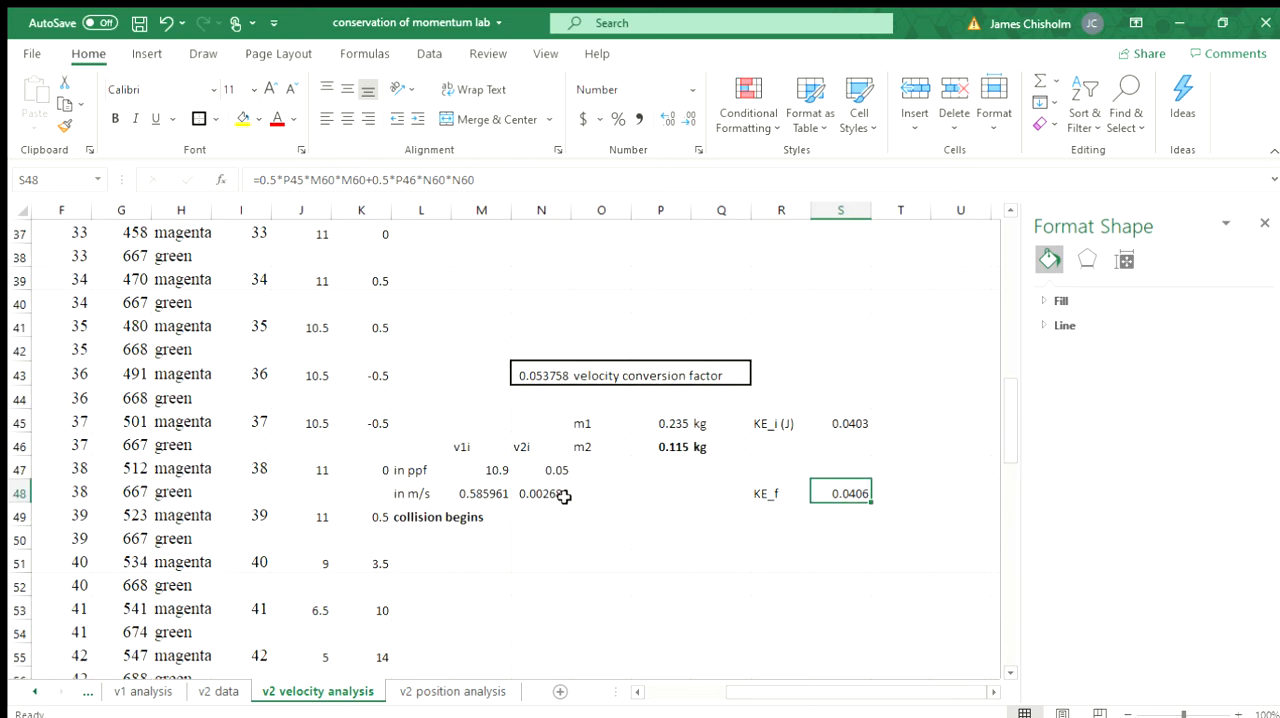
pyautogui.click(443, 692)
# Step: Review the position graph and inspect the SLOPE formulas for the final v1 and v2 in I30 and J30
pyautogui.scroll(4, 634, 349)
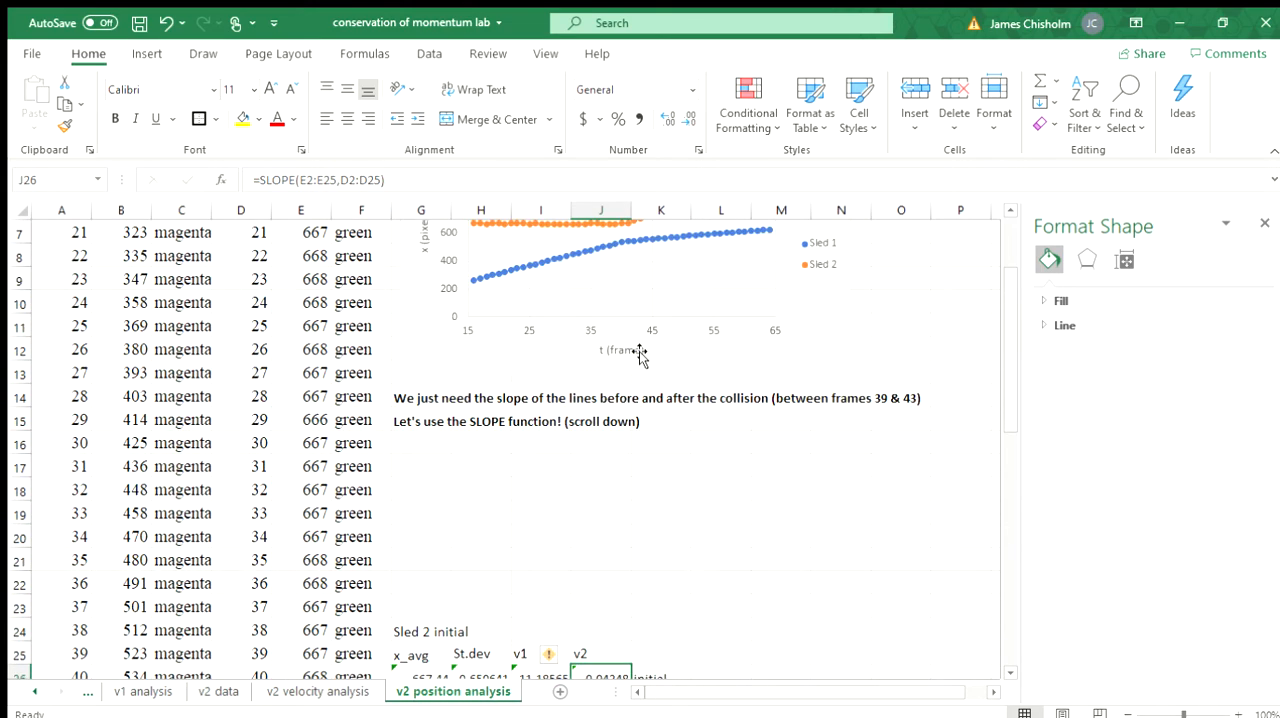
pyautogui.scroll(-5, 640, 355)
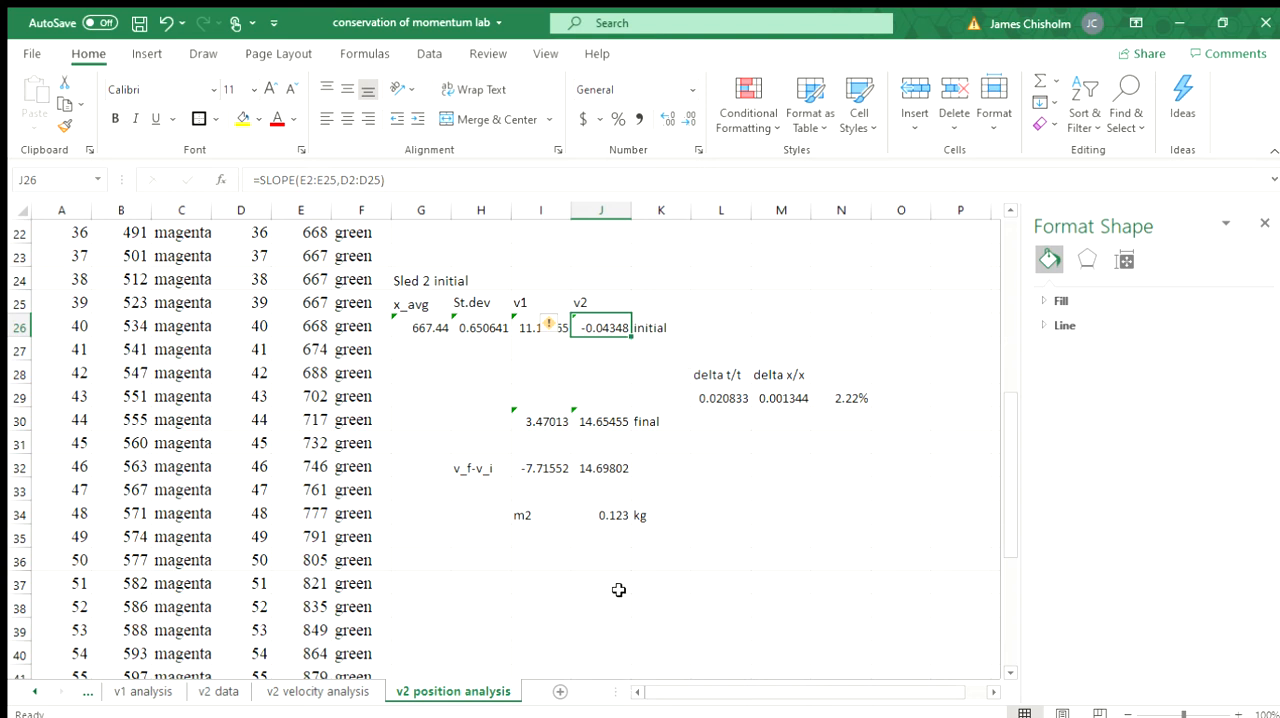
pyautogui.click(534, 420)
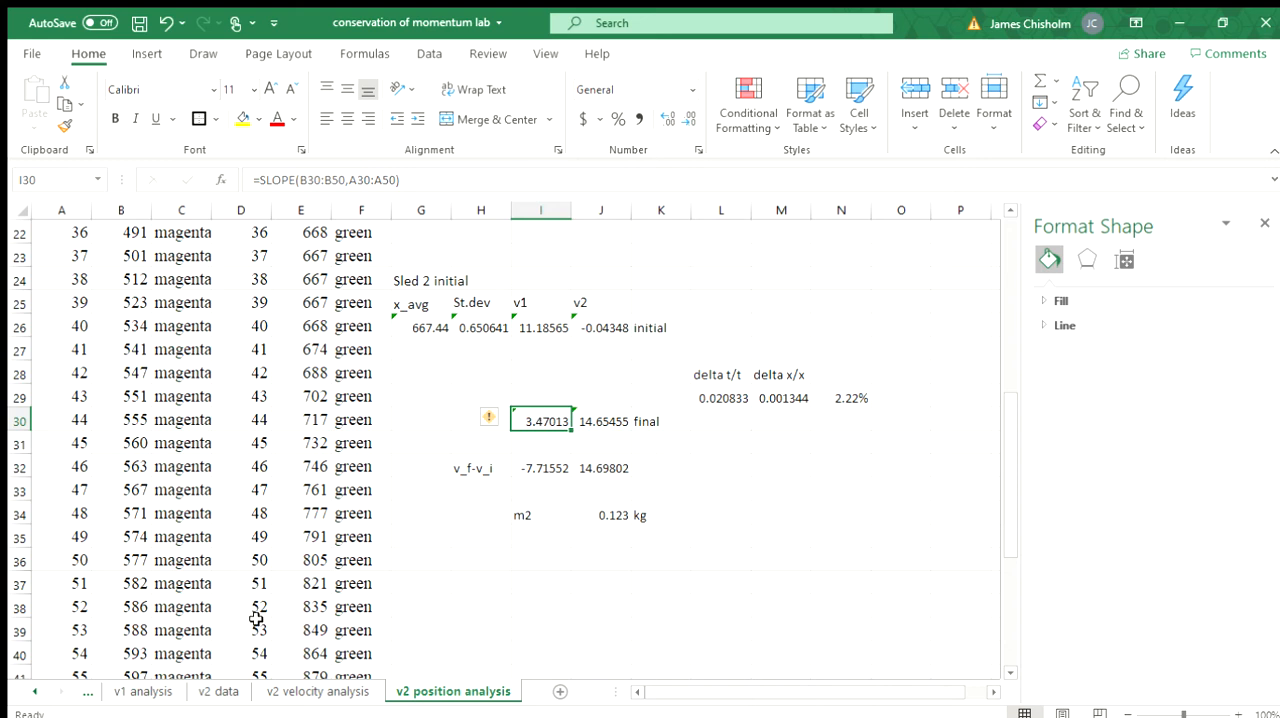
pyautogui.click(611, 428)
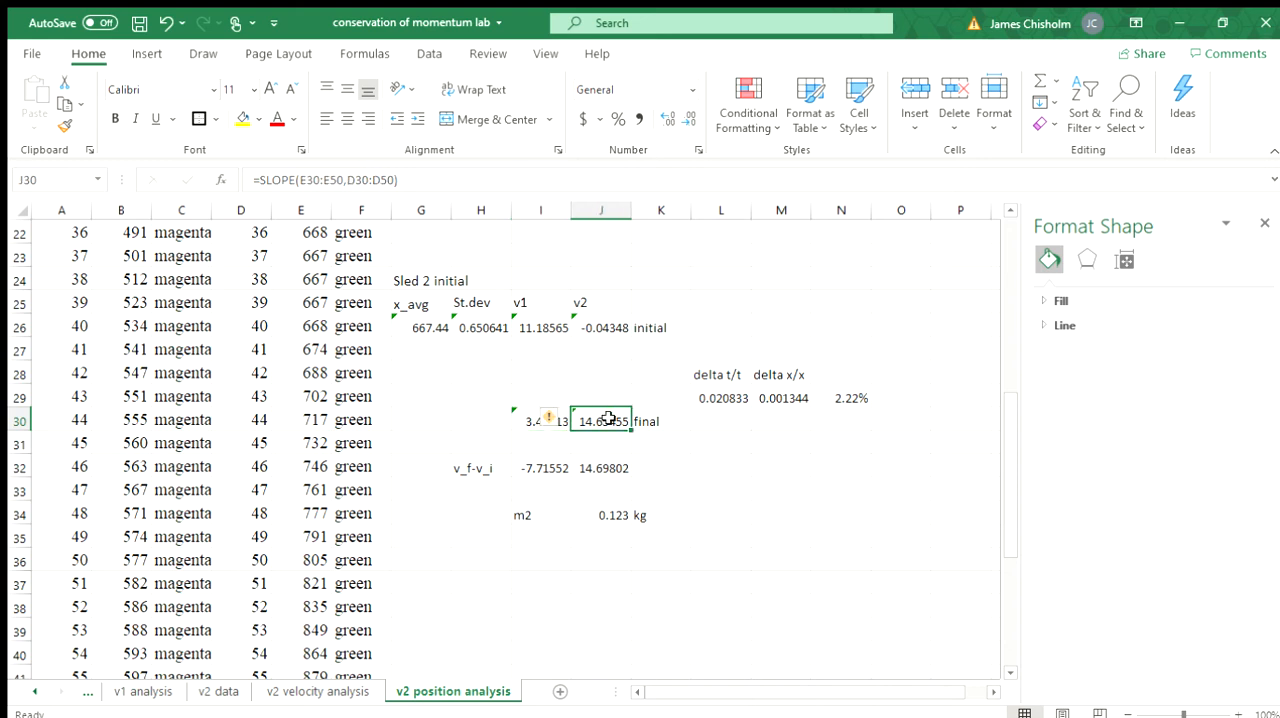
pyautogui.click(528, 387)
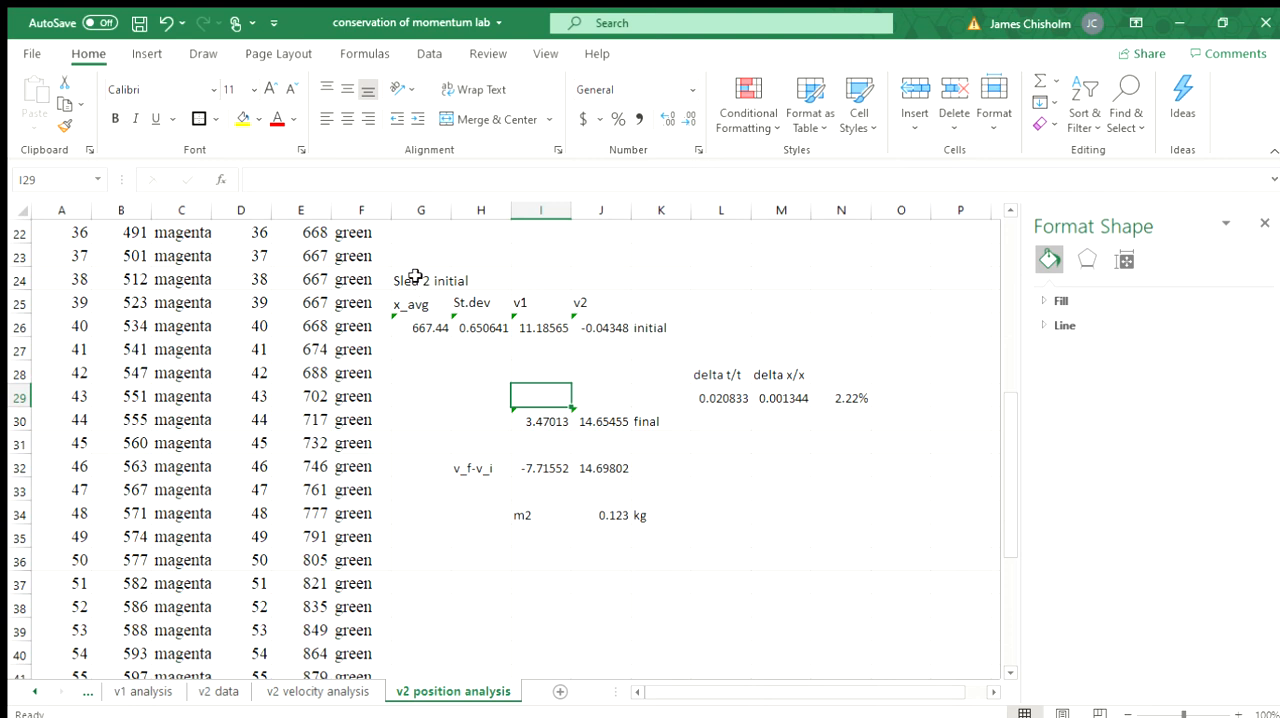
# Step: Add an outside border around the Sled 2 initial block in G24:H26
pyautogui.moveTo(415, 280); pyautogui.dragTo(474, 324)
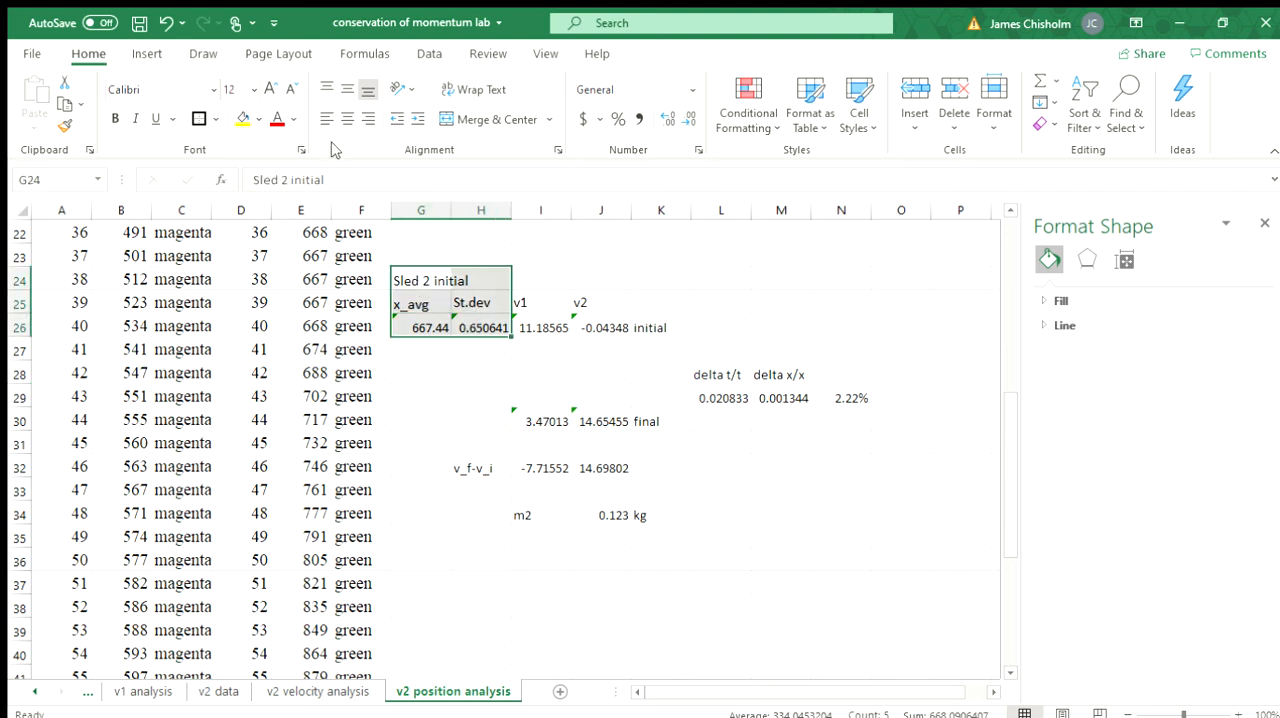
pyautogui.click(199, 119)
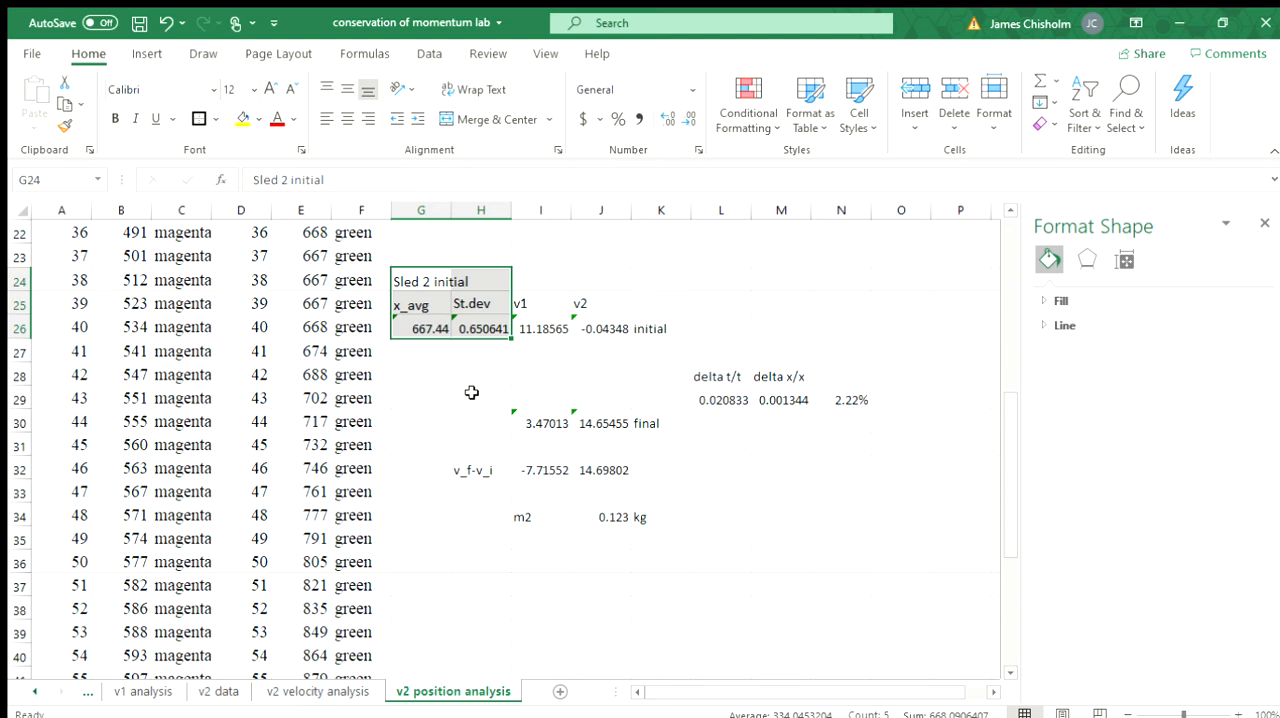
pyautogui.click(471, 393)
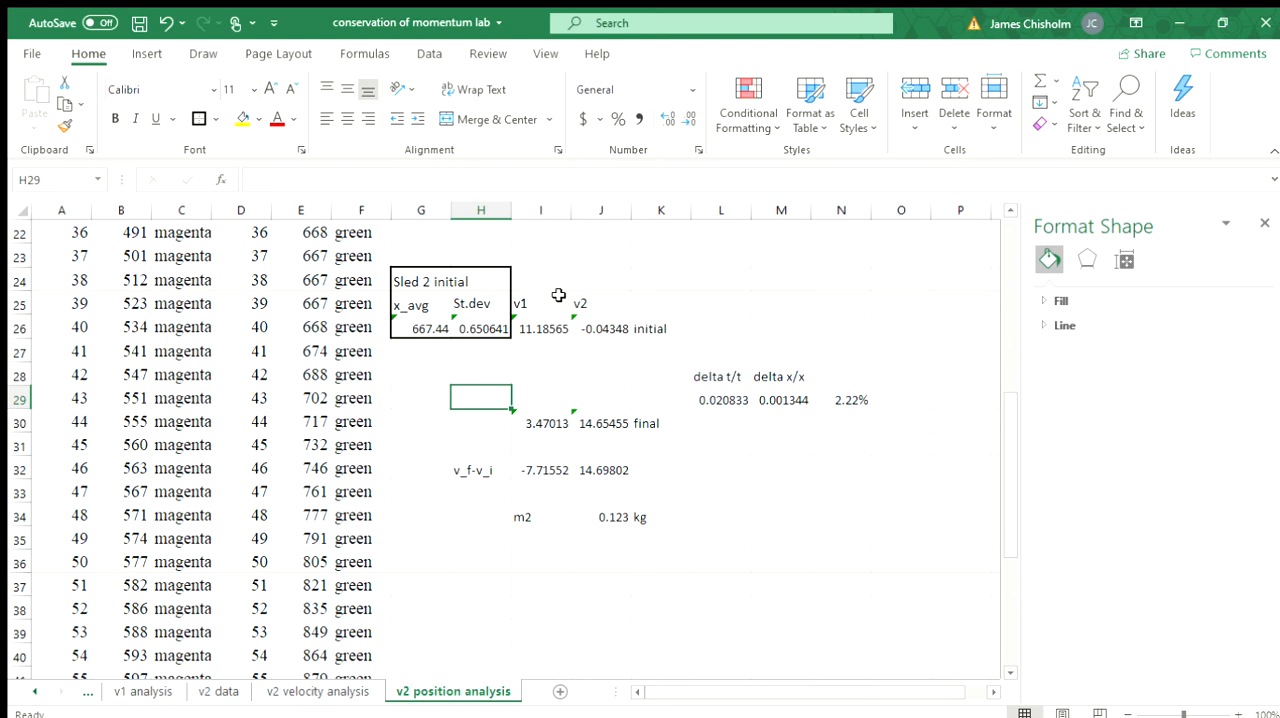
# Step: Examine the Sled 2 positions from E2 down and inspect the AVERAGE formula for x_avg in G26
pyautogui.scroll(7, 343, 329)
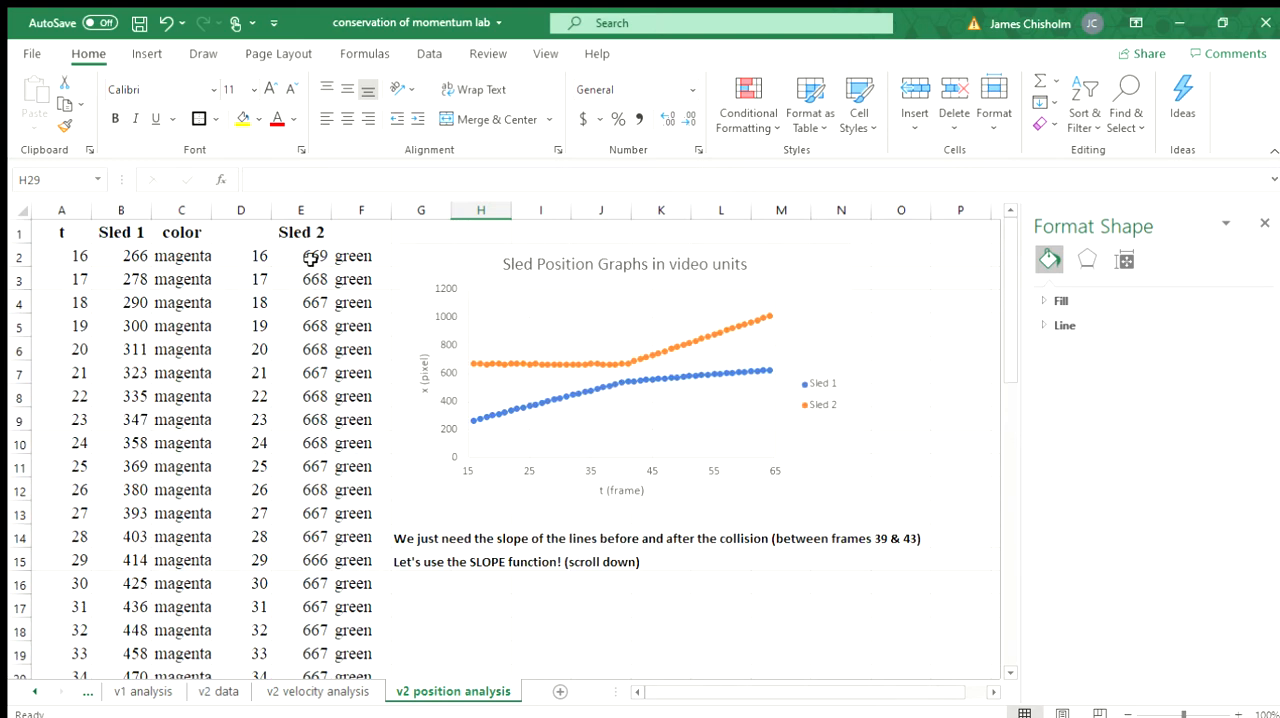
pyautogui.moveTo(311, 258); pyautogui.dragTo(337, 471)
pyautogui.click(490, 386)
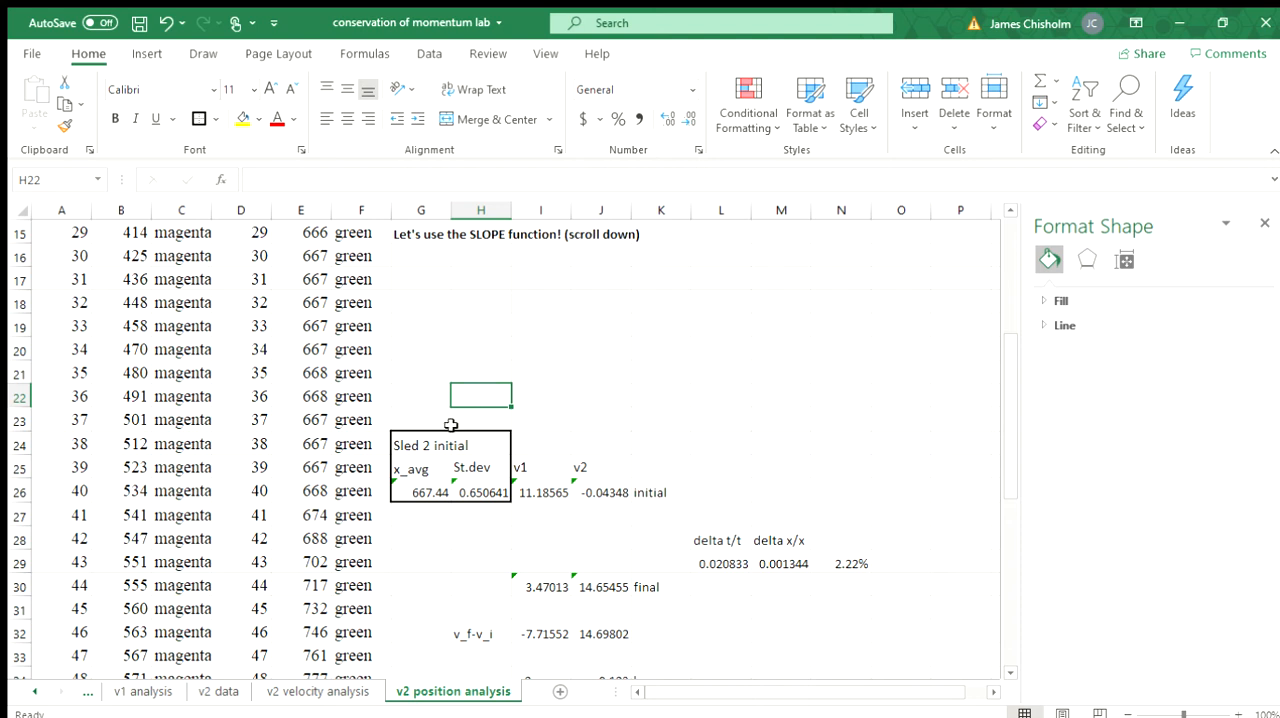
pyautogui.click(428, 495)
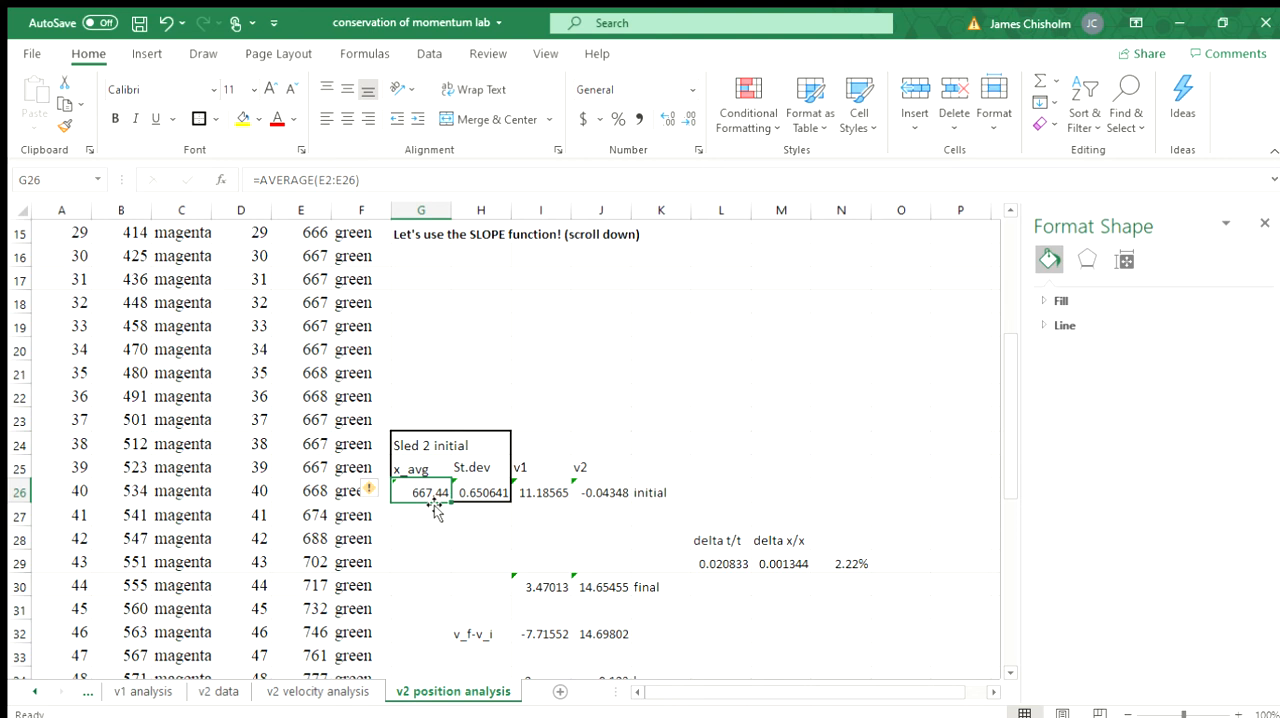
# Step: Inspect the STDEV formula in H26 for the spread of Sled 2's initial positions
pyautogui.click(470, 492)
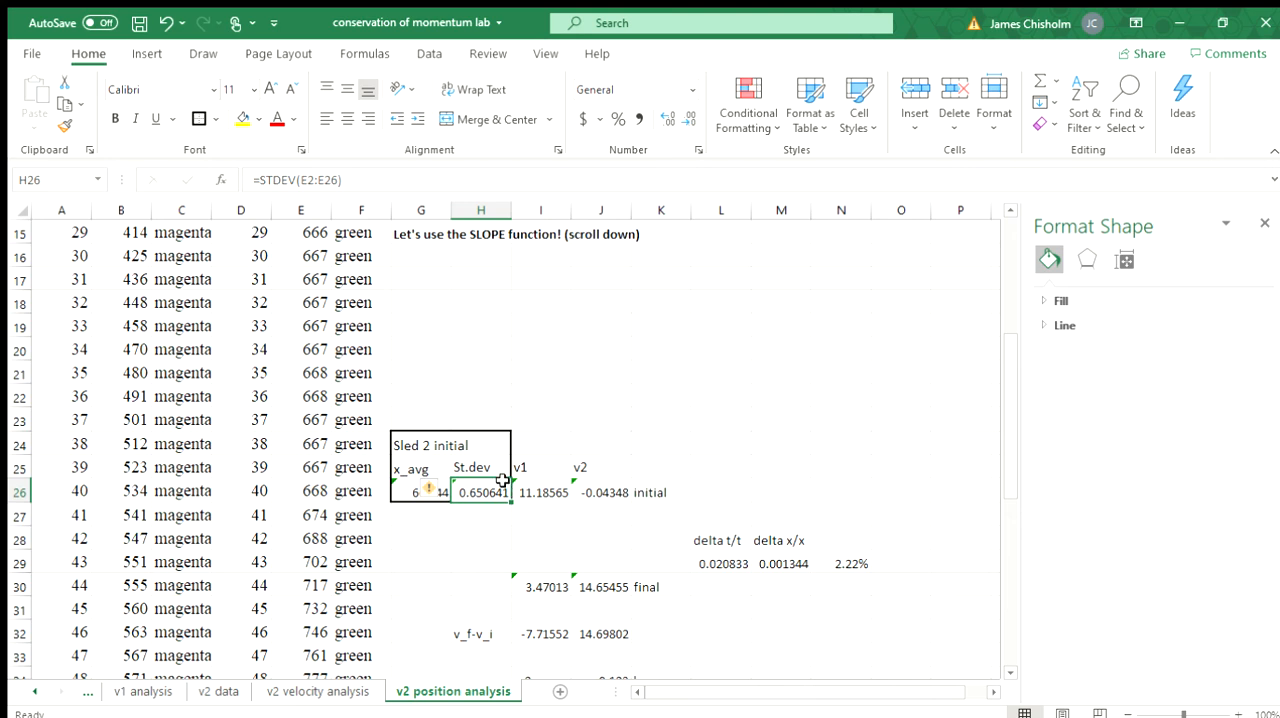
pyautogui.click(503, 368)
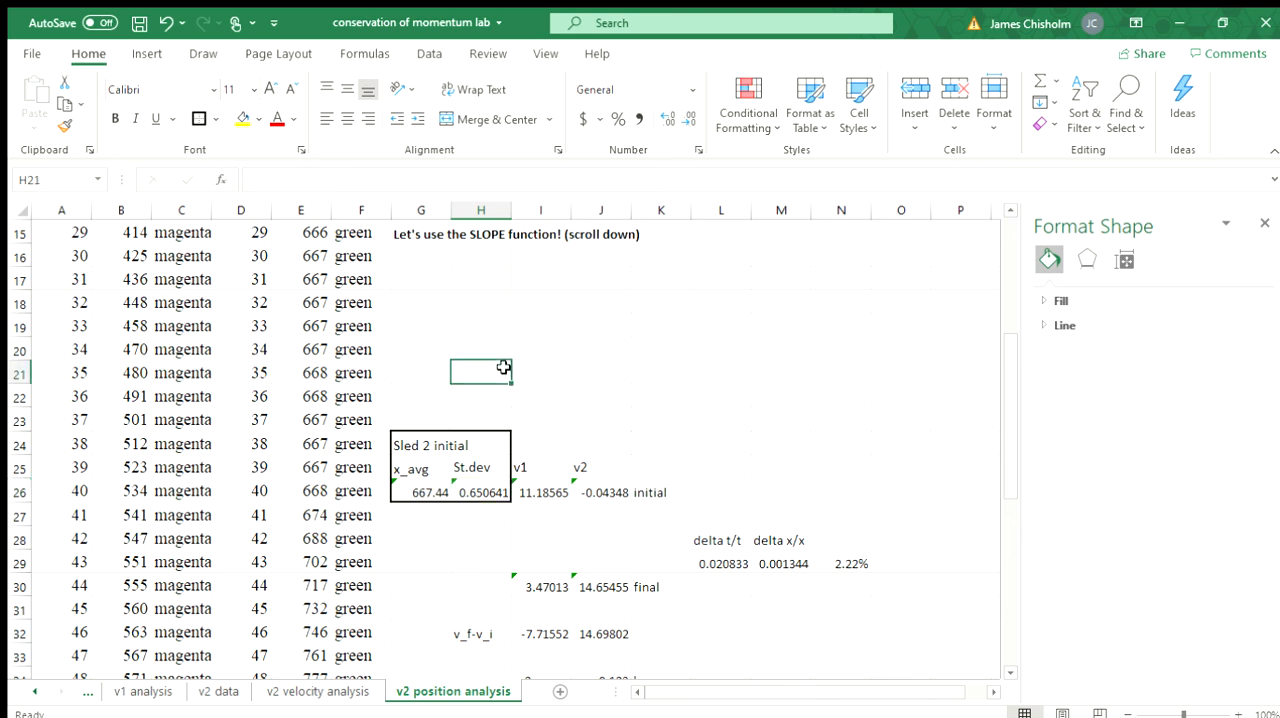
pyautogui.click(482, 491)
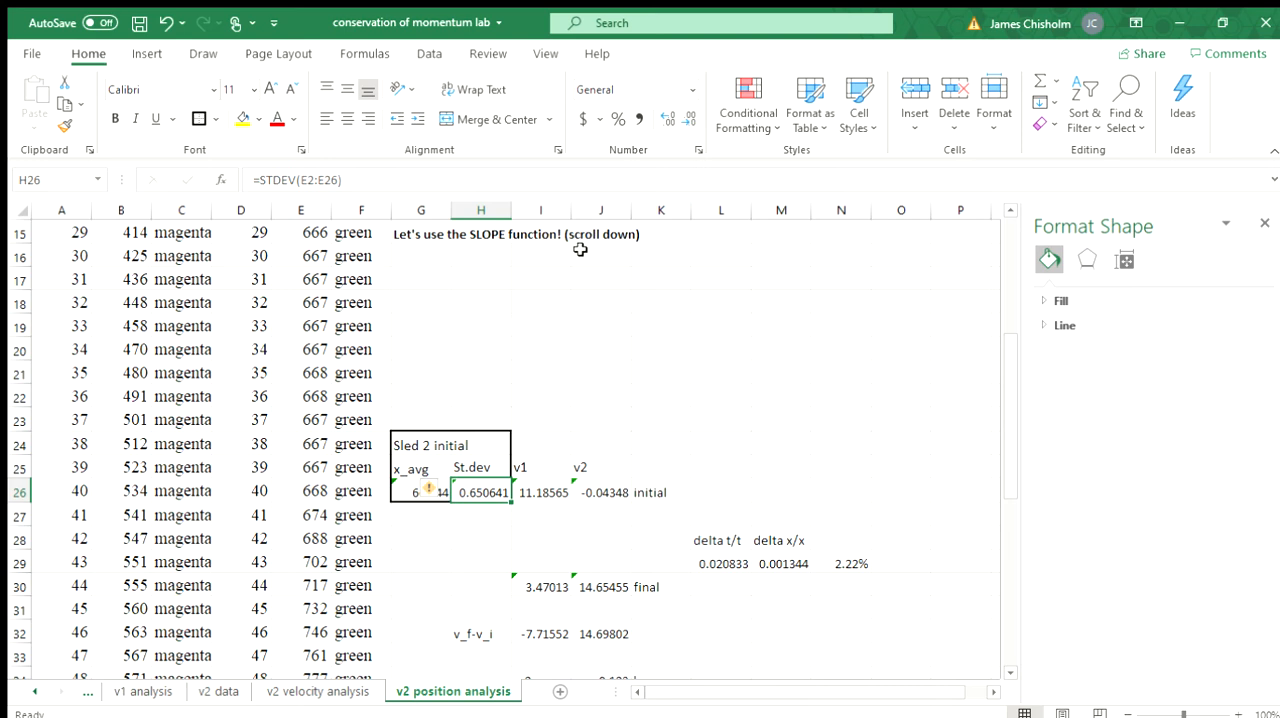
pyautogui.click(470, 399)
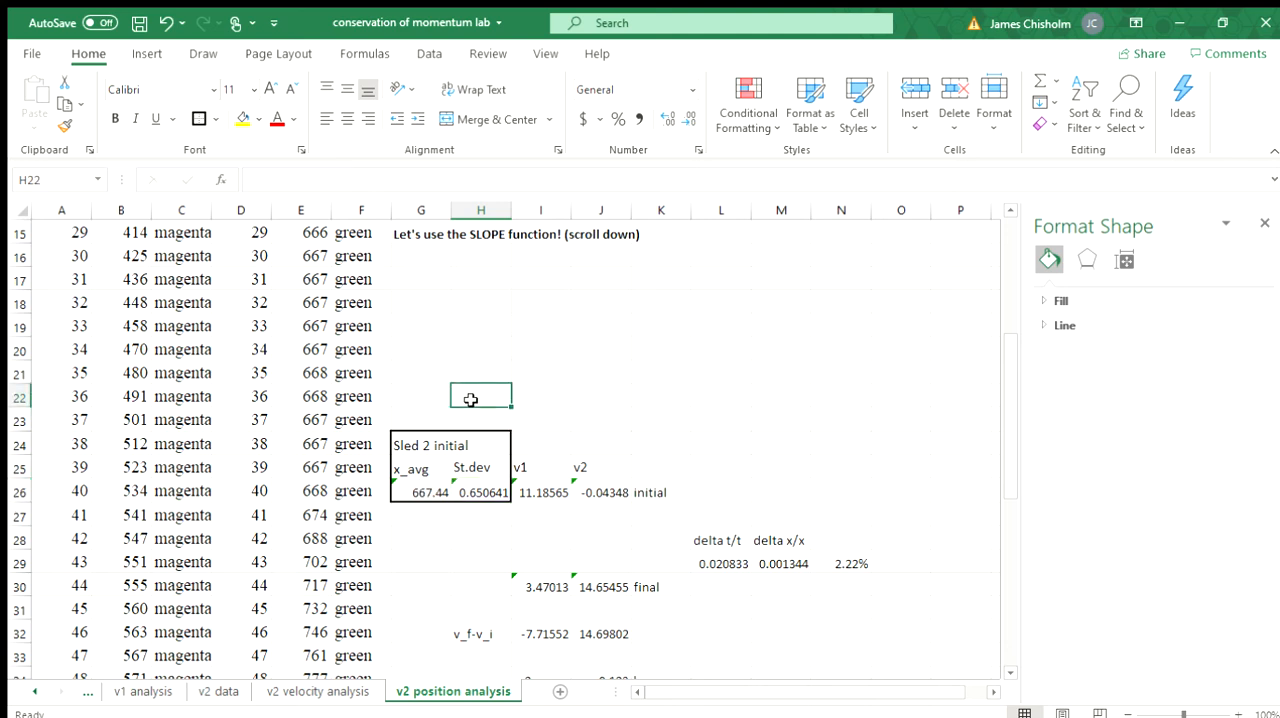
pyautogui.click(462, 492)
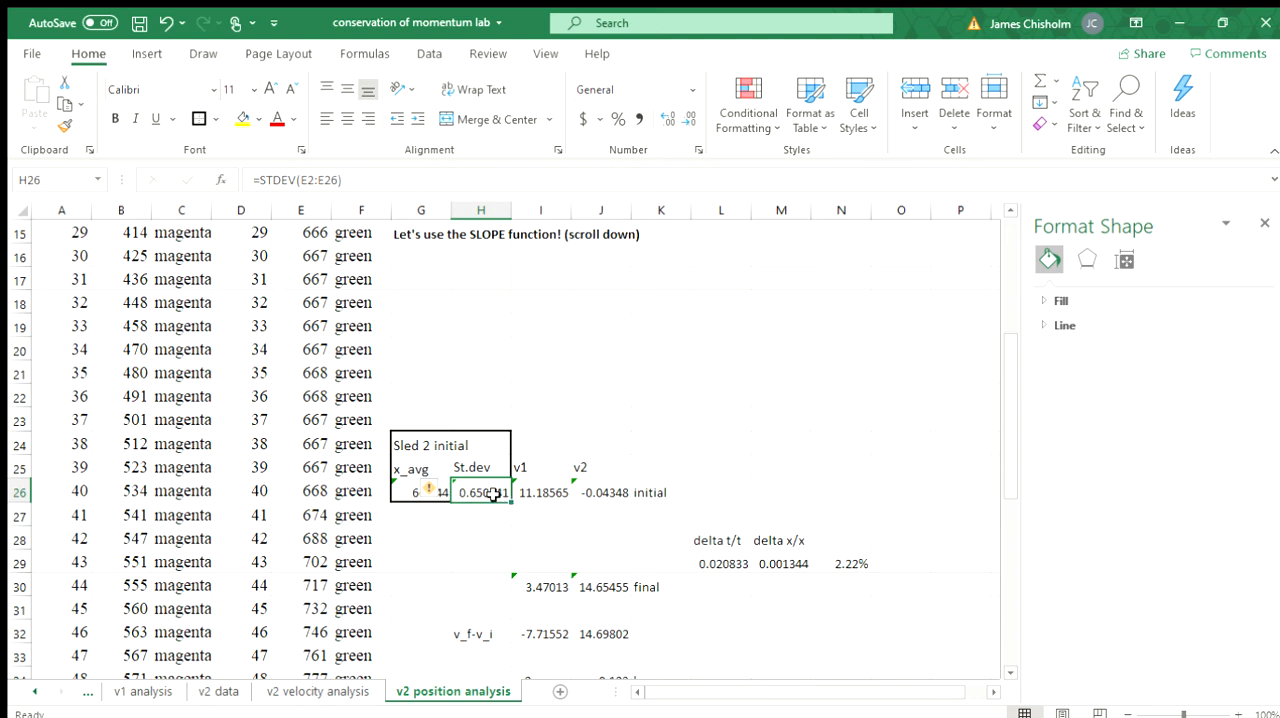
pyautogui.click(482, 426)
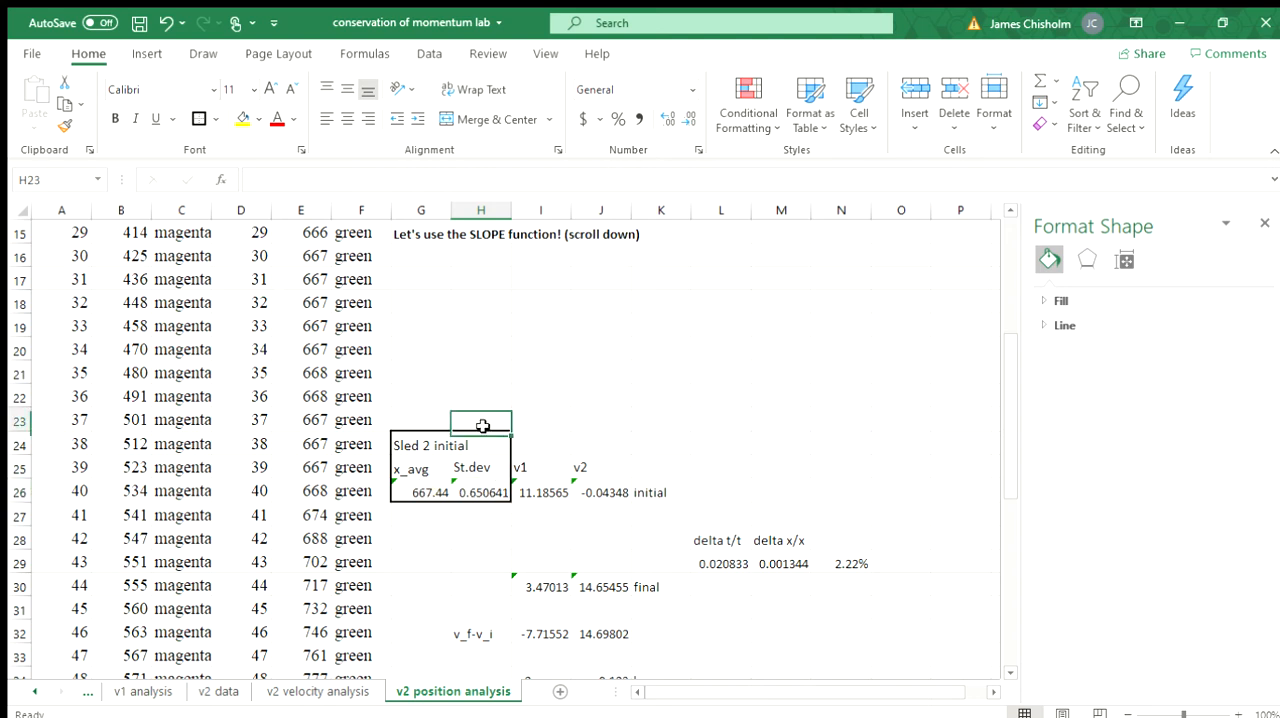
pyautogui.click(490, 493)
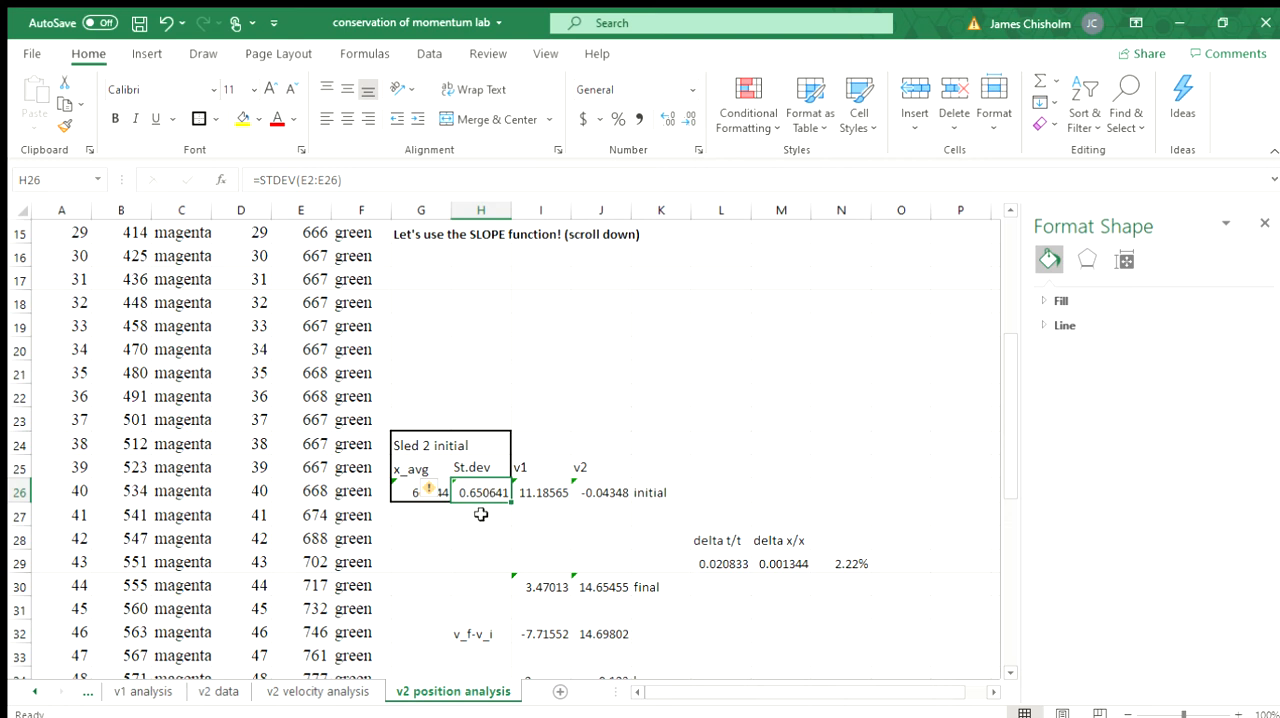
pyautogui.click(481, 514)
pyautogui.click(484, 484)
pyautogui.click(661, 425)
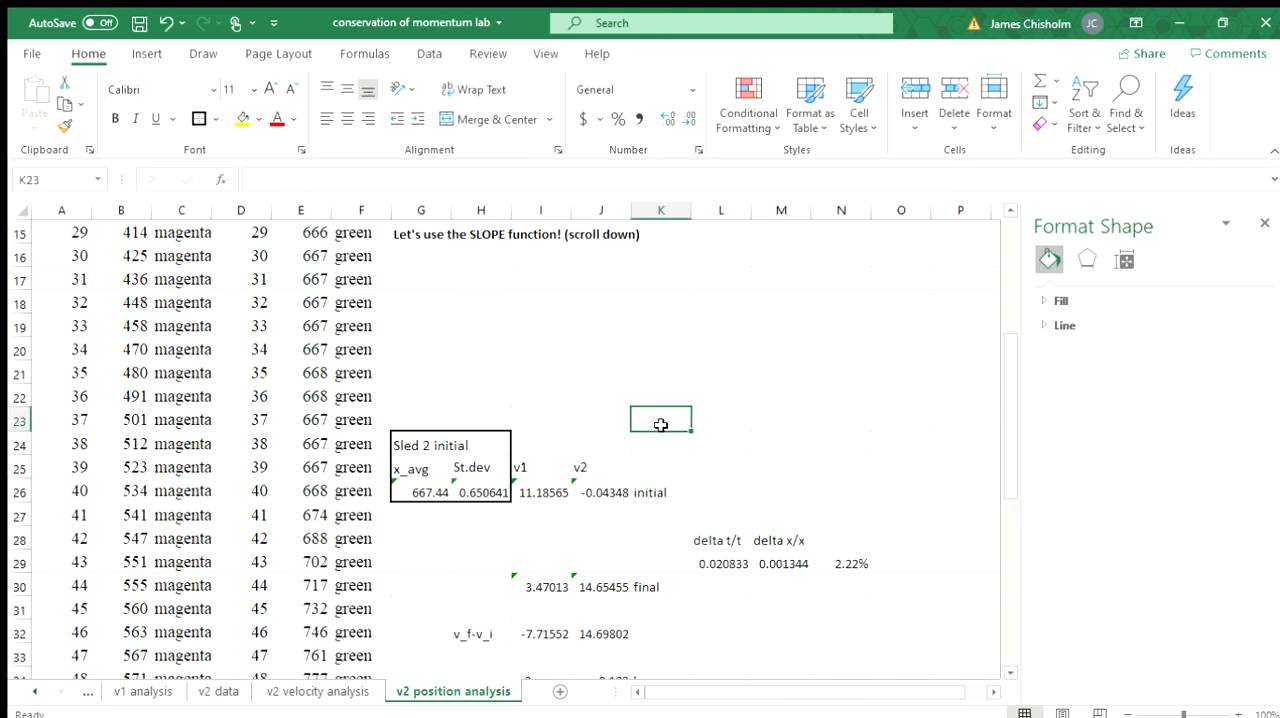
# Step: Inspect the v_f-v_i row and the formula for Sled 2's velocity change in J32
pyautogui.scroll(-2, 661, 425)
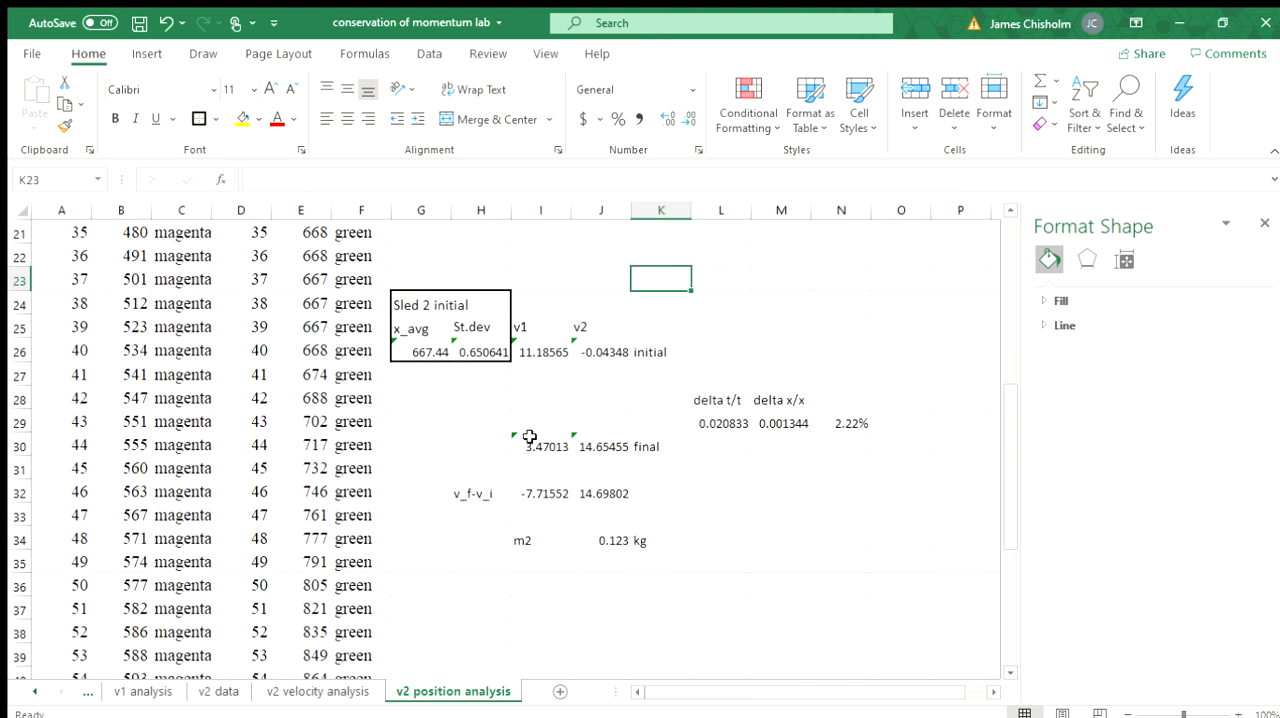
pyautogui.click(479, 496)
pyautogui.click(600, 494)
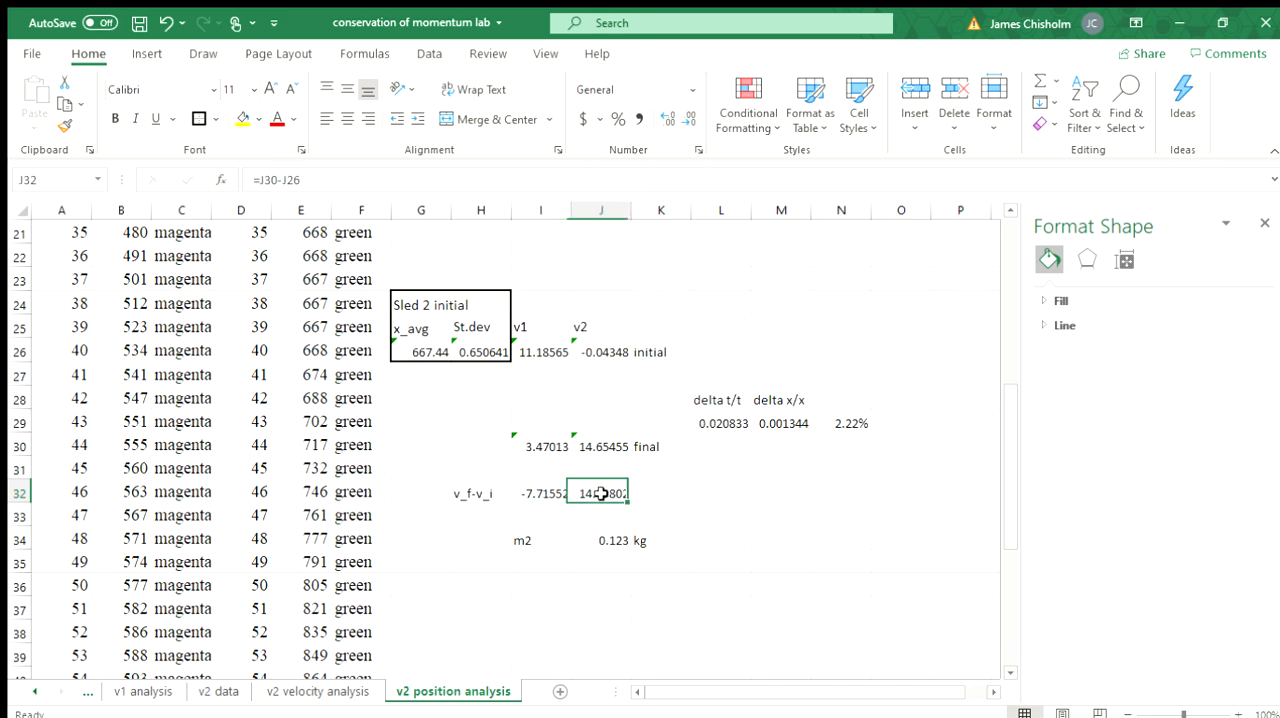
# Step: Compare the v_f-v_i formulas for Sled 1 in I32 and Sled 2 in J32
pyautogui.click(520, 494)
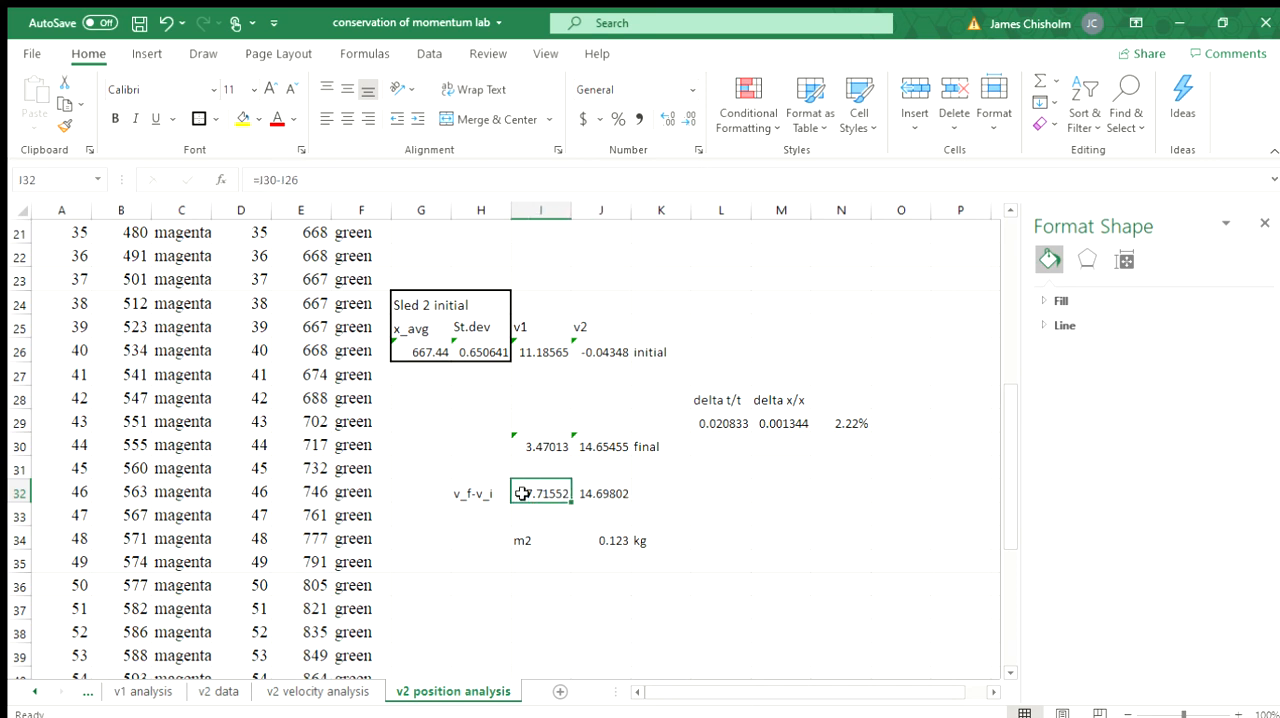
pyautogui.click(615, 494)
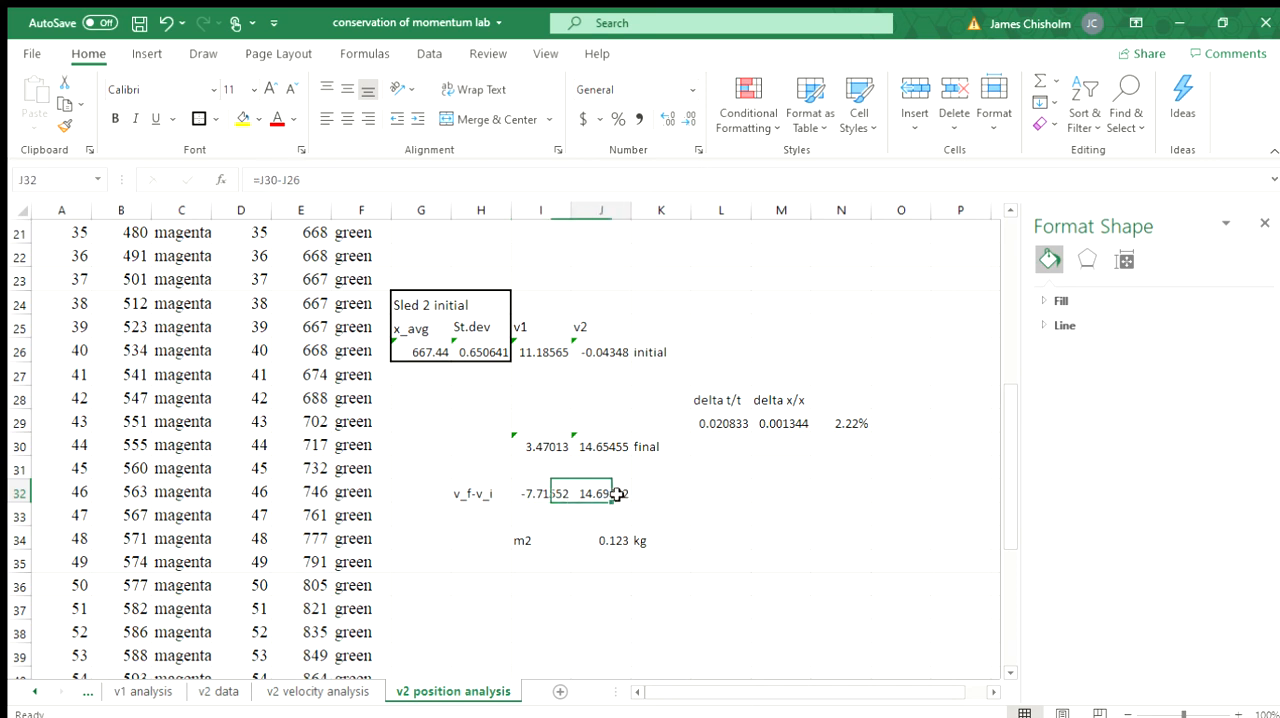
pyautogui.click(466, 494)
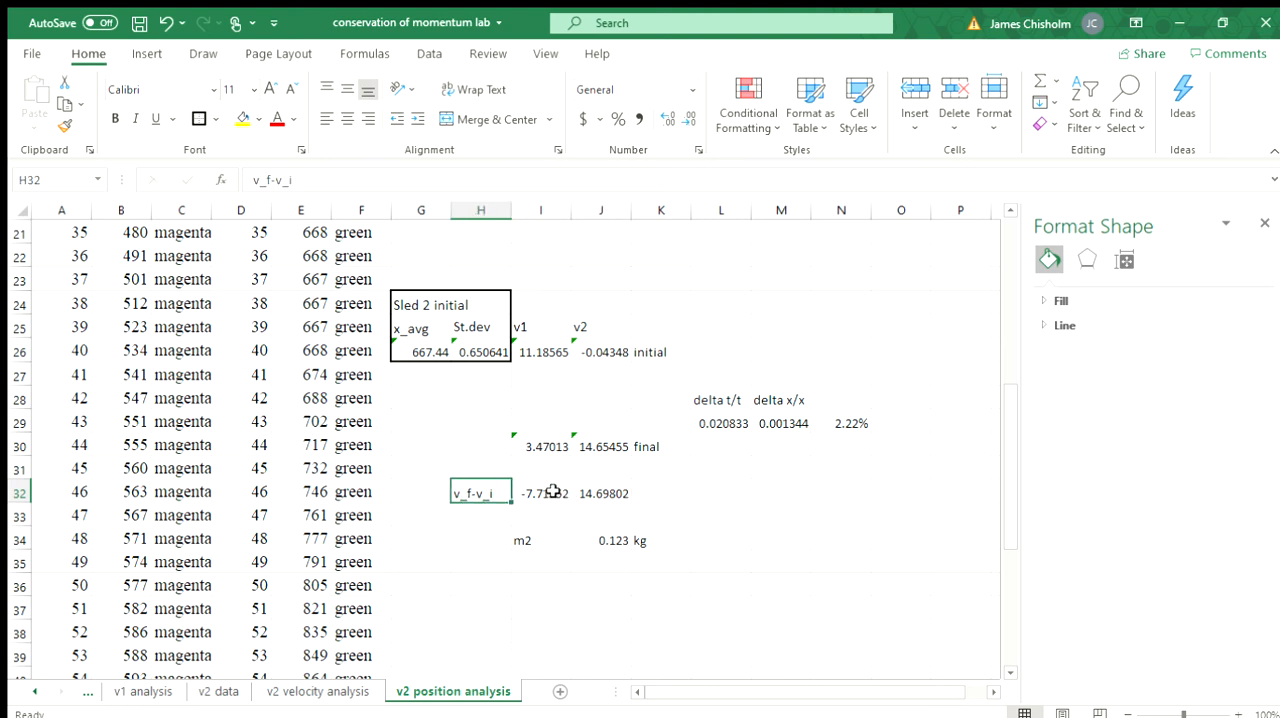
pyautogui.press('Right')
pyautogui.press('Right')
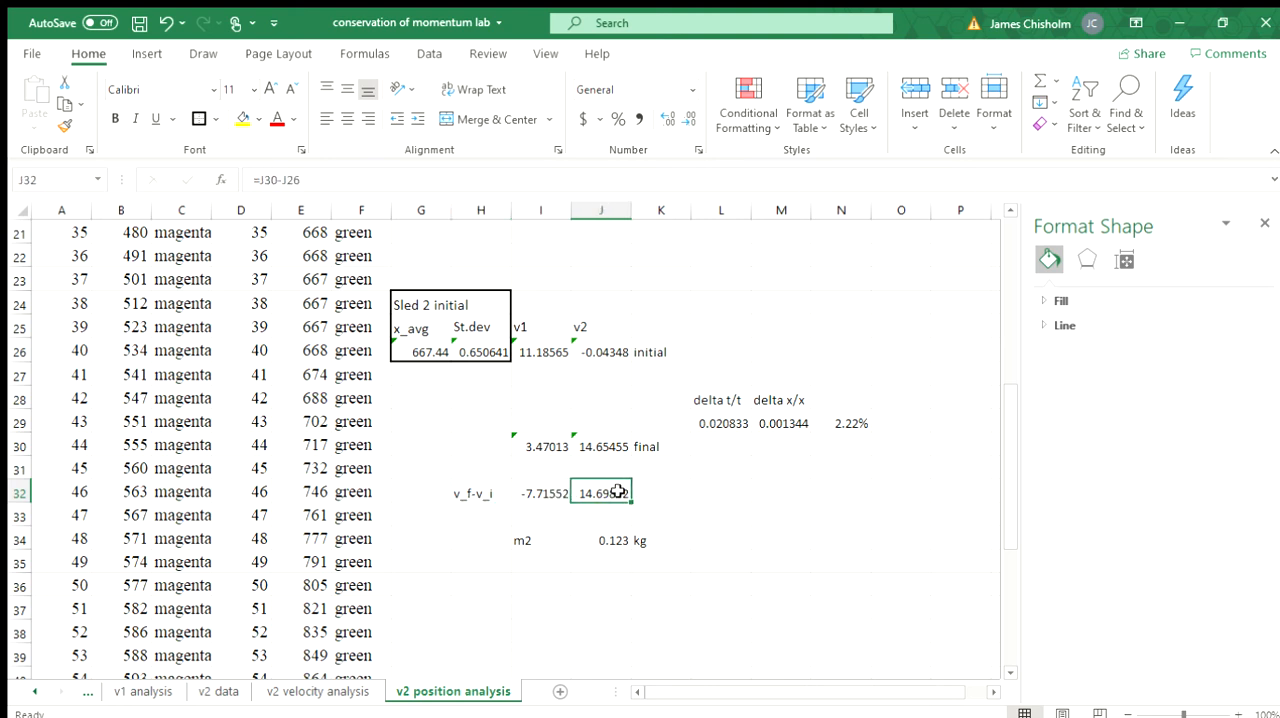
pyautogui.click(535, 492)
# Step: Inspect the m2 formula in J34 and compare its result with the m2 value on the v2 velocity analysis sheet
pyautogui.click(619, 546)
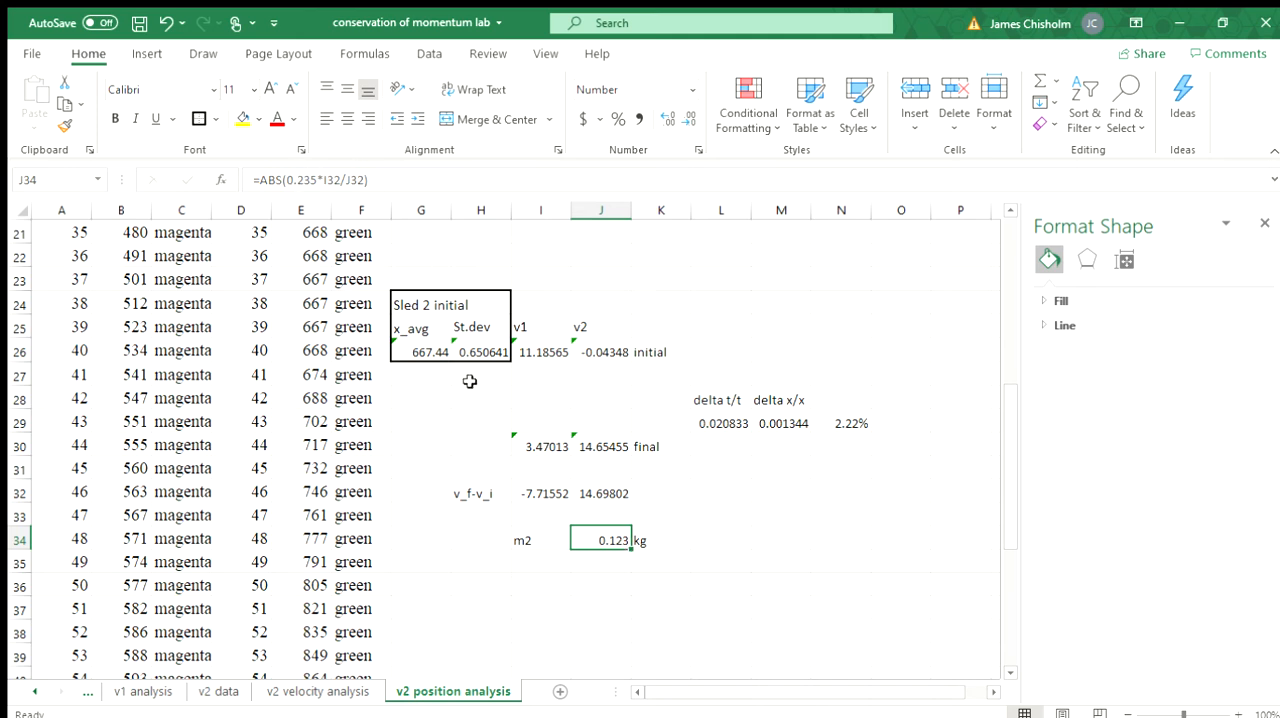
pyautogui.click(735, 540)
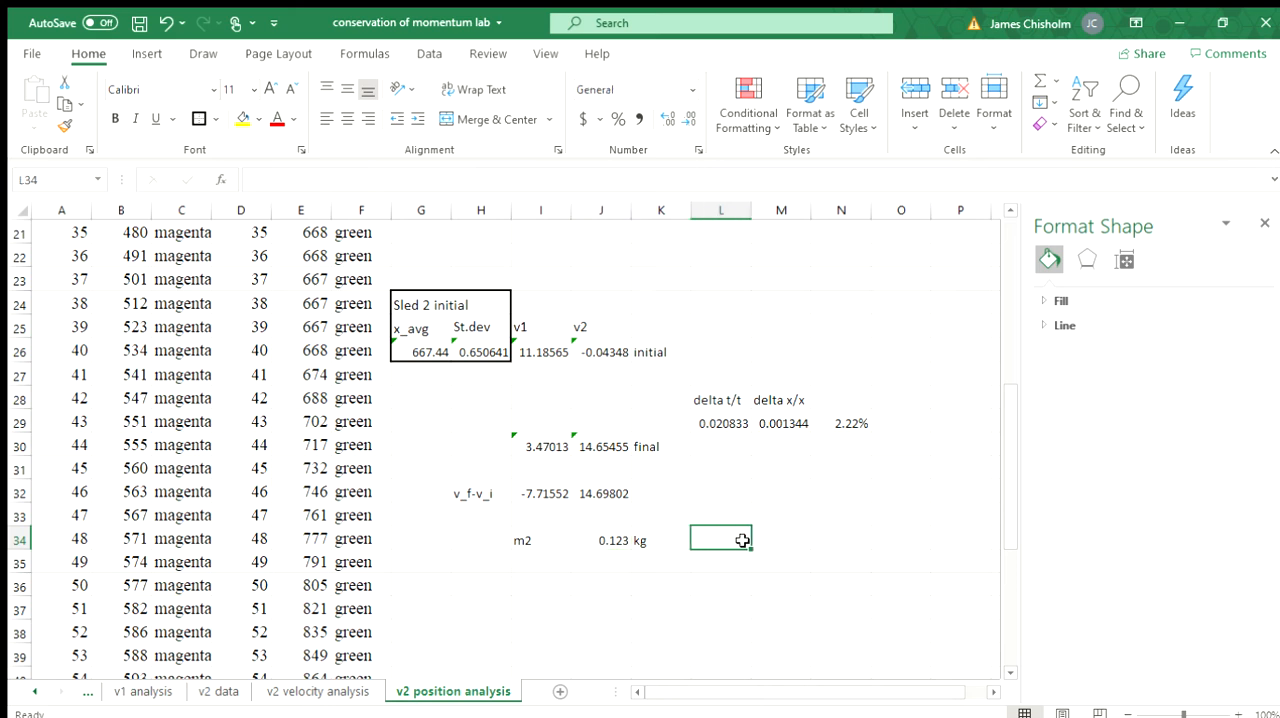
pyautogui.click(622, 537)
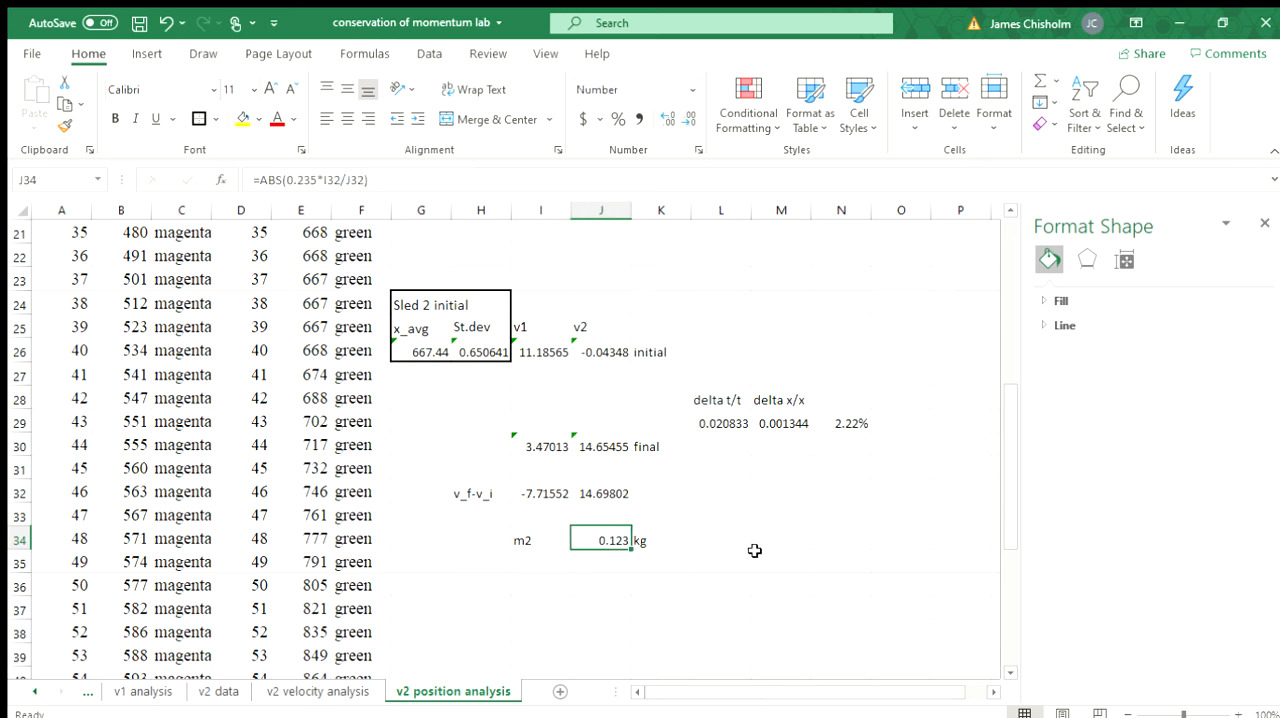
pyautogui.click(334, 691)
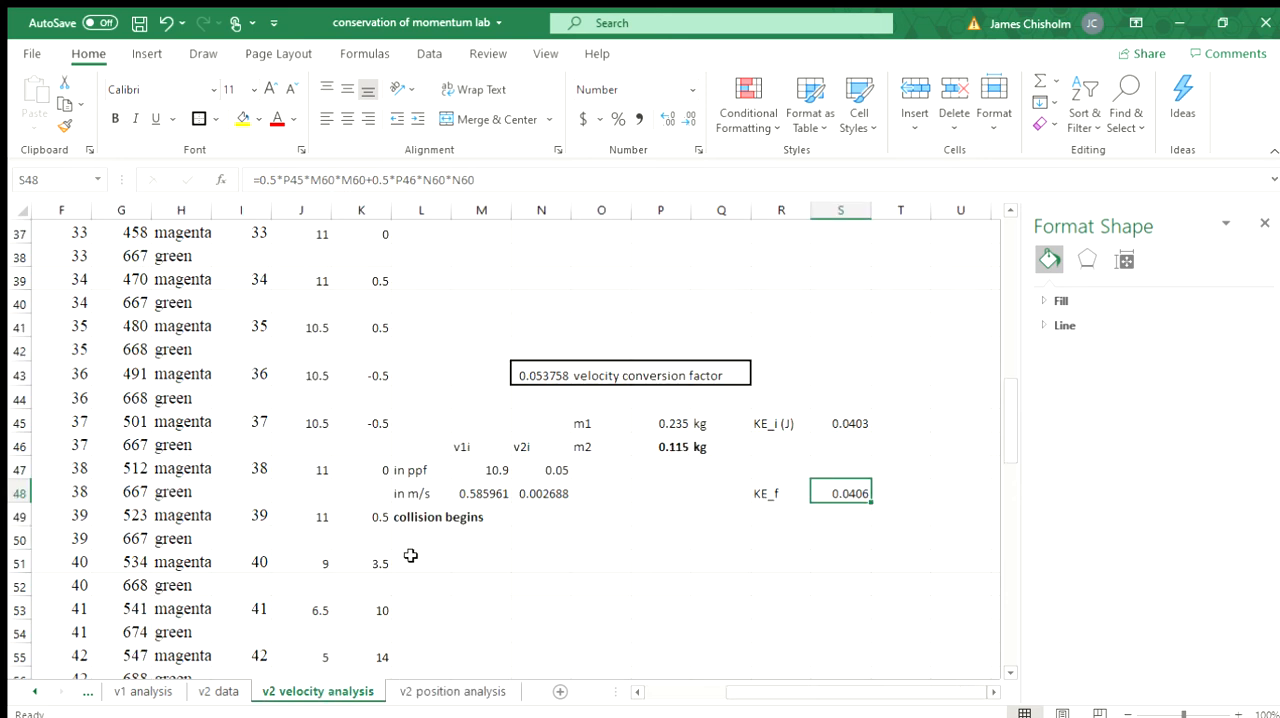
pyautogui.click(427, 692)
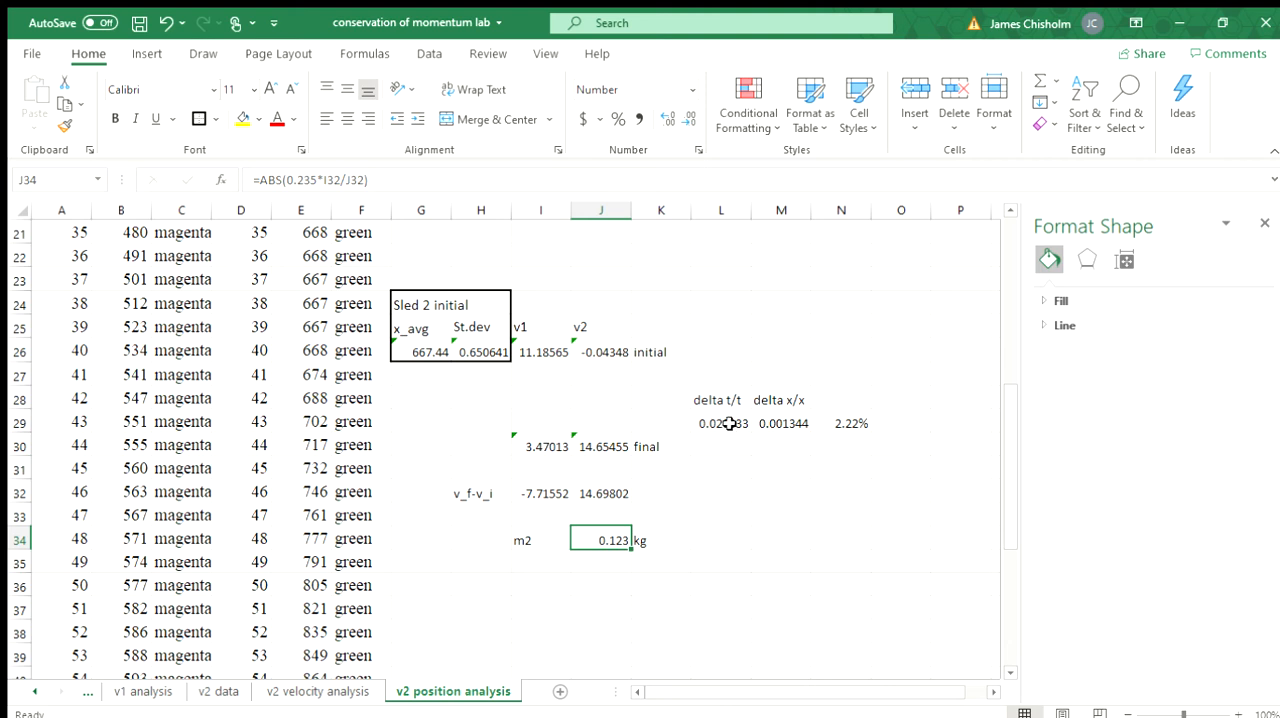
# Step: Label cell N28 on the v2 position analysis sheet "delta v/v"
pyautogui.click(843, 399)
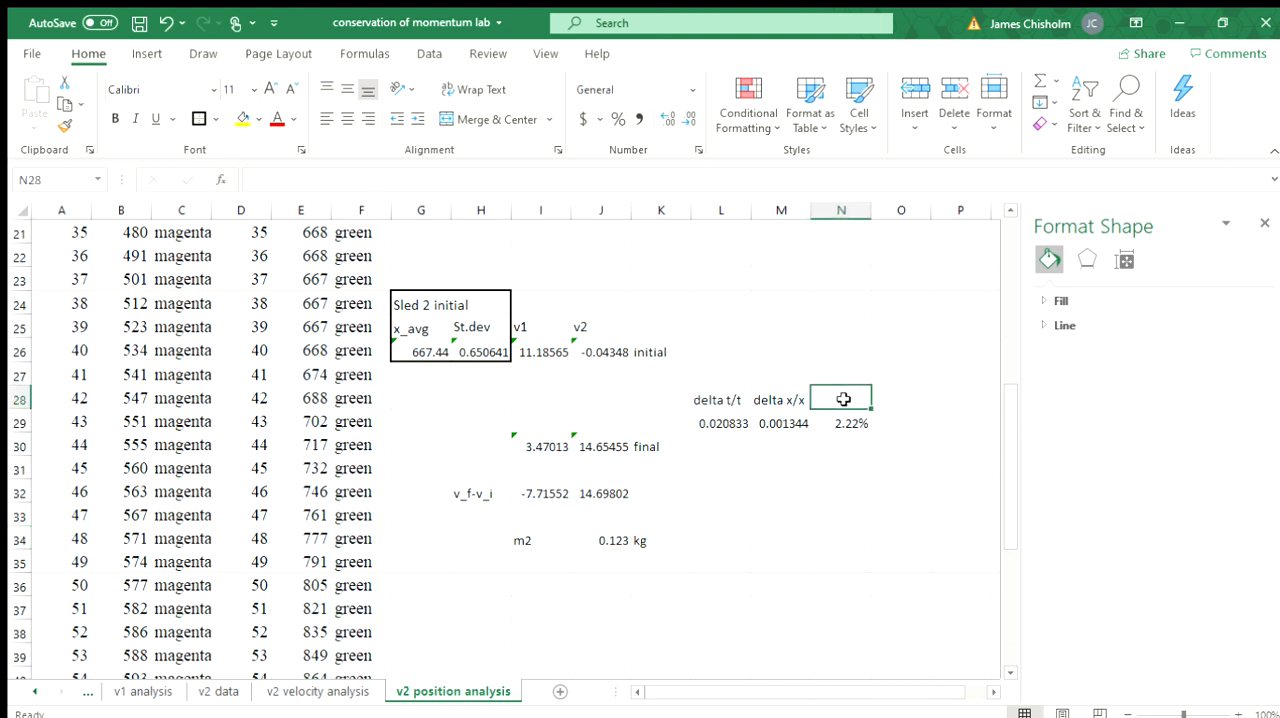
pyautogui.write('delta v/')
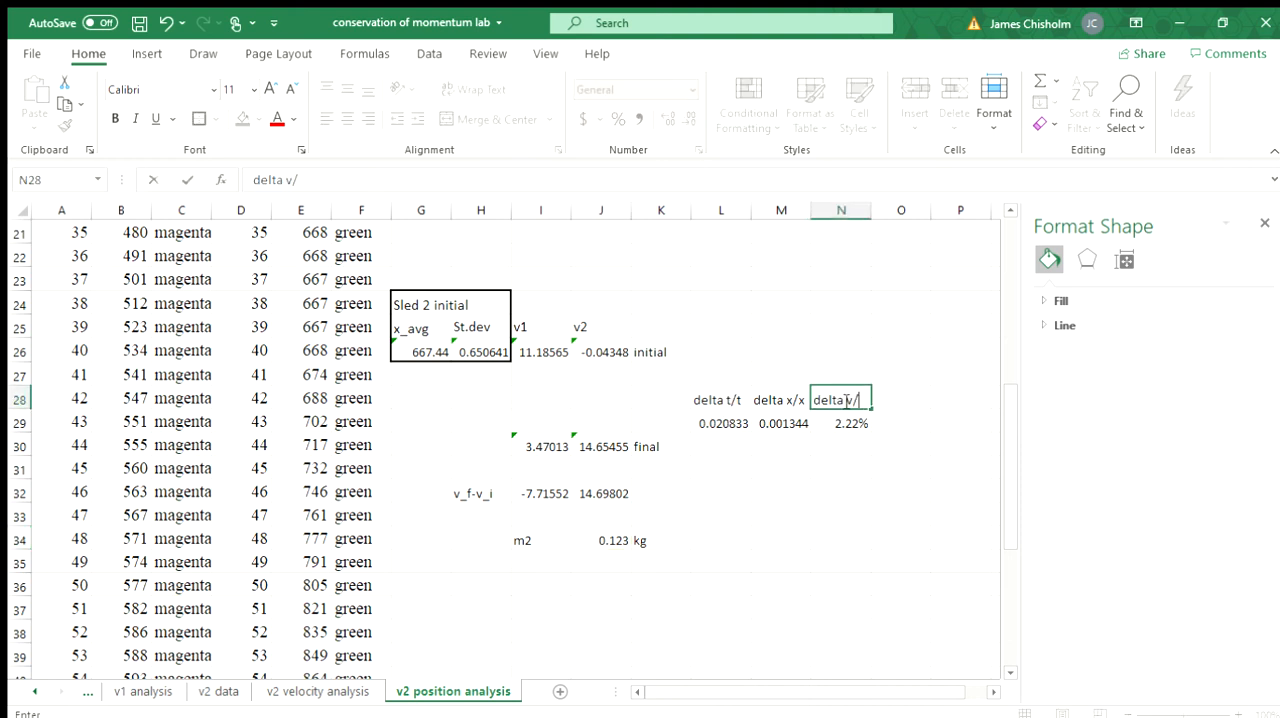
pyautogui.write('v')
pyautogui.press('Return')
pyautogui.click(843, 399)
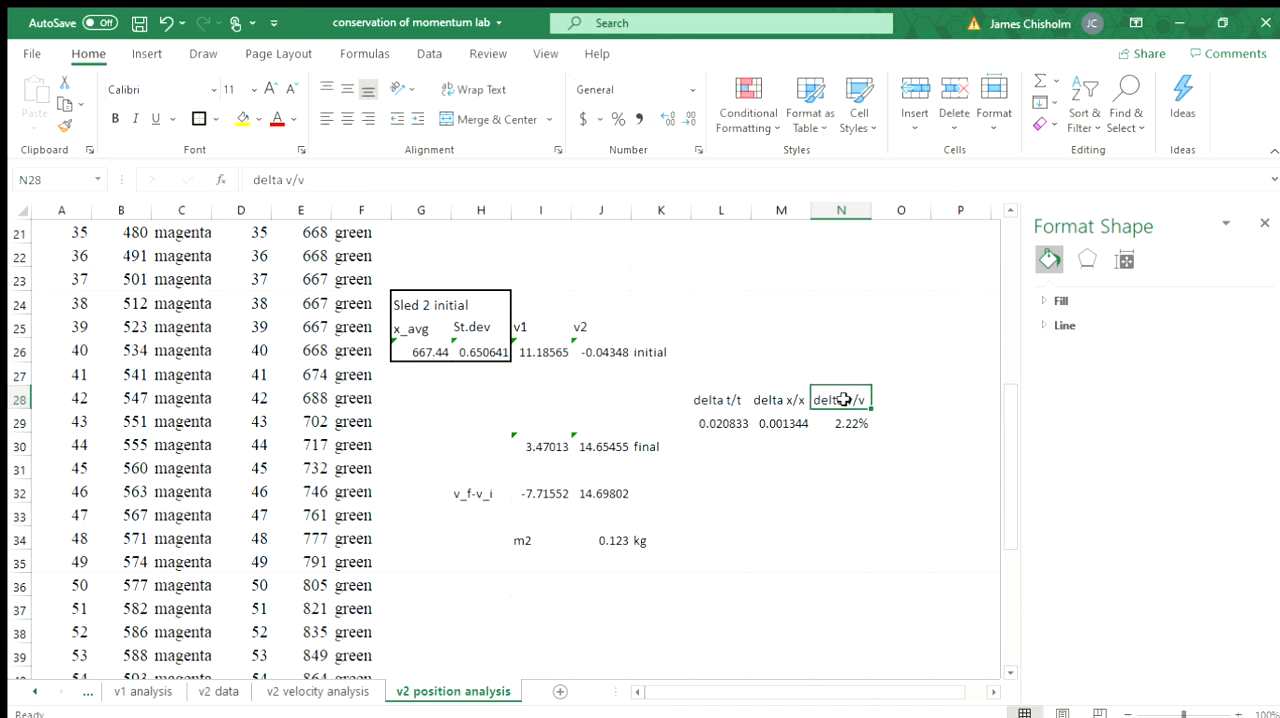
# Step: Format the delta t/t and delta x/x values in L29:M29 as percentages with two decimal places
pyautogui.moveTo(730, 423); pyautogui.dragTo(793, 417)
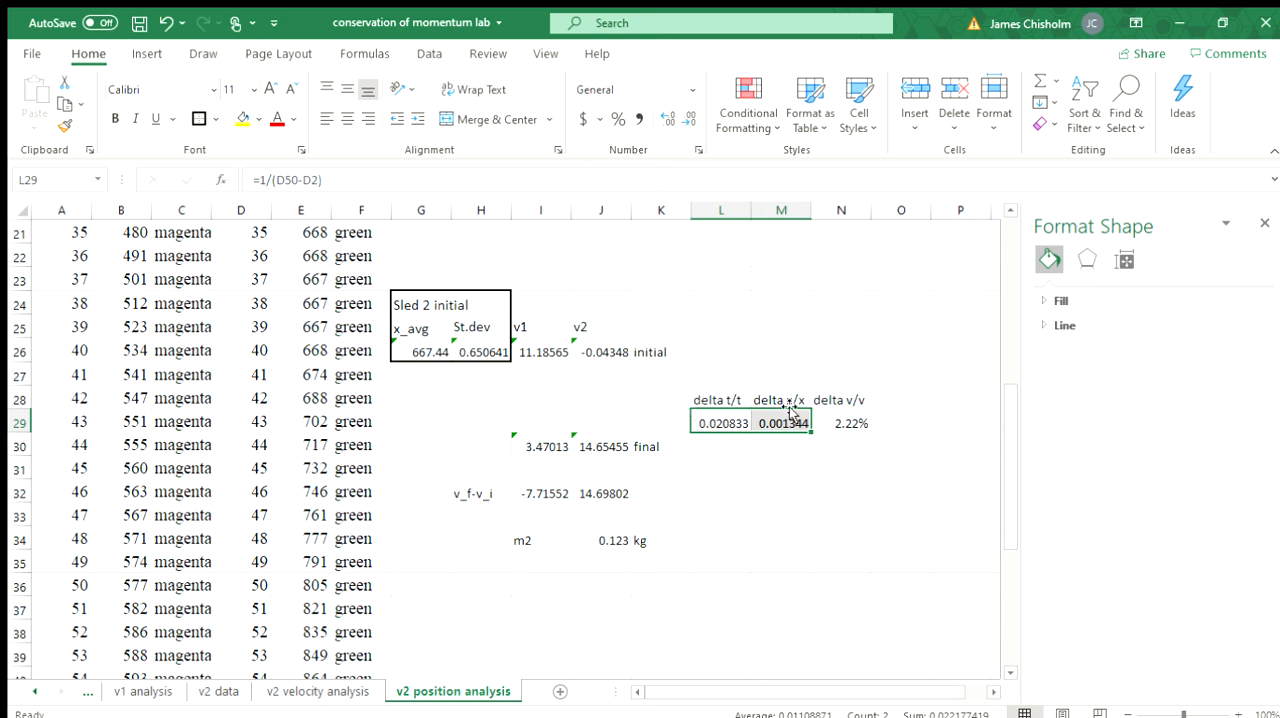
pyautogui.click(616, 119)
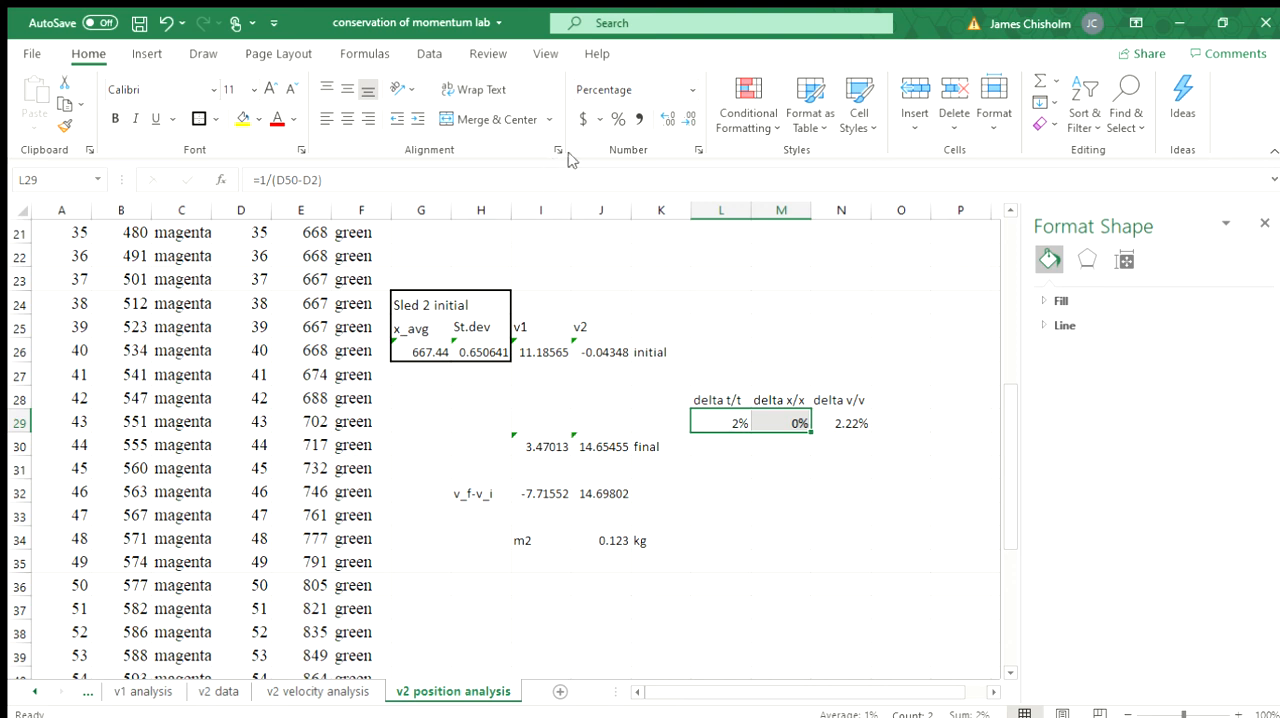
pyautogui.click(666, 119)
pyautogui.click(666, 119)
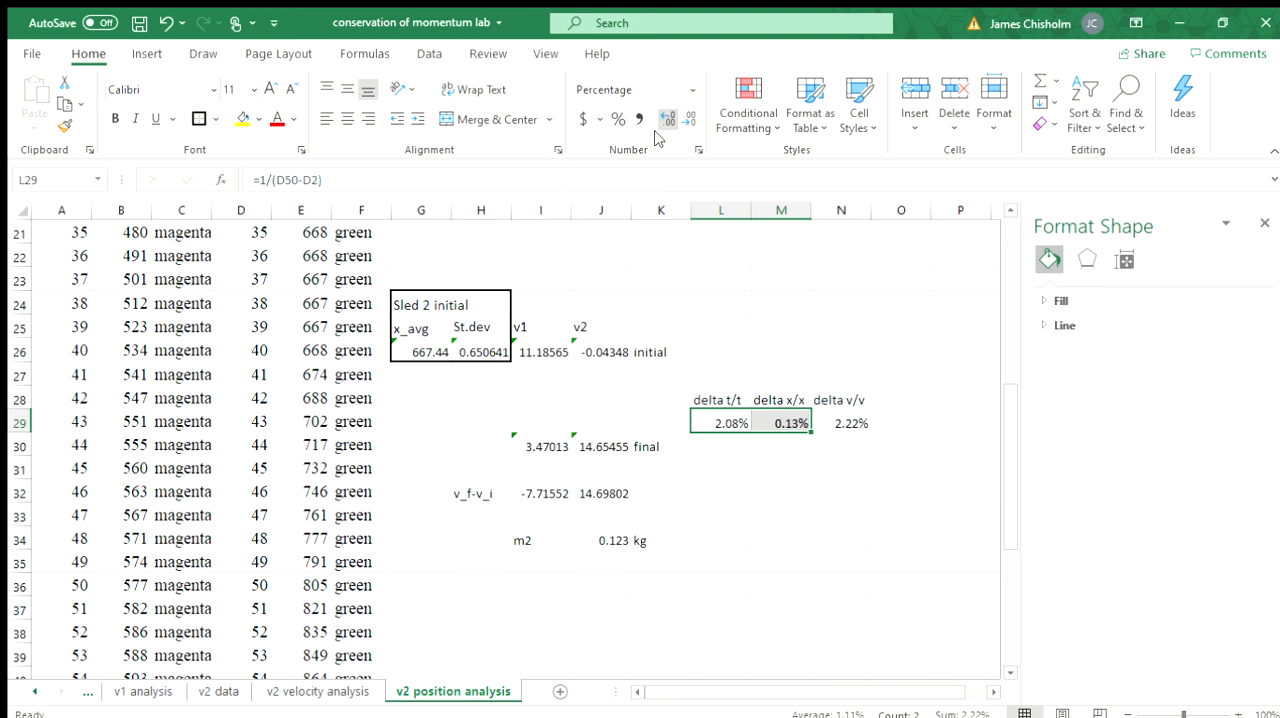
pyautogui.click(794, 491)
# Step: Inspect the uncertainty formulas for delta t/t, delta x/x and delta v/v in L29:N29 and relate them to m2 in J34
pyautogui.click(720, 423)
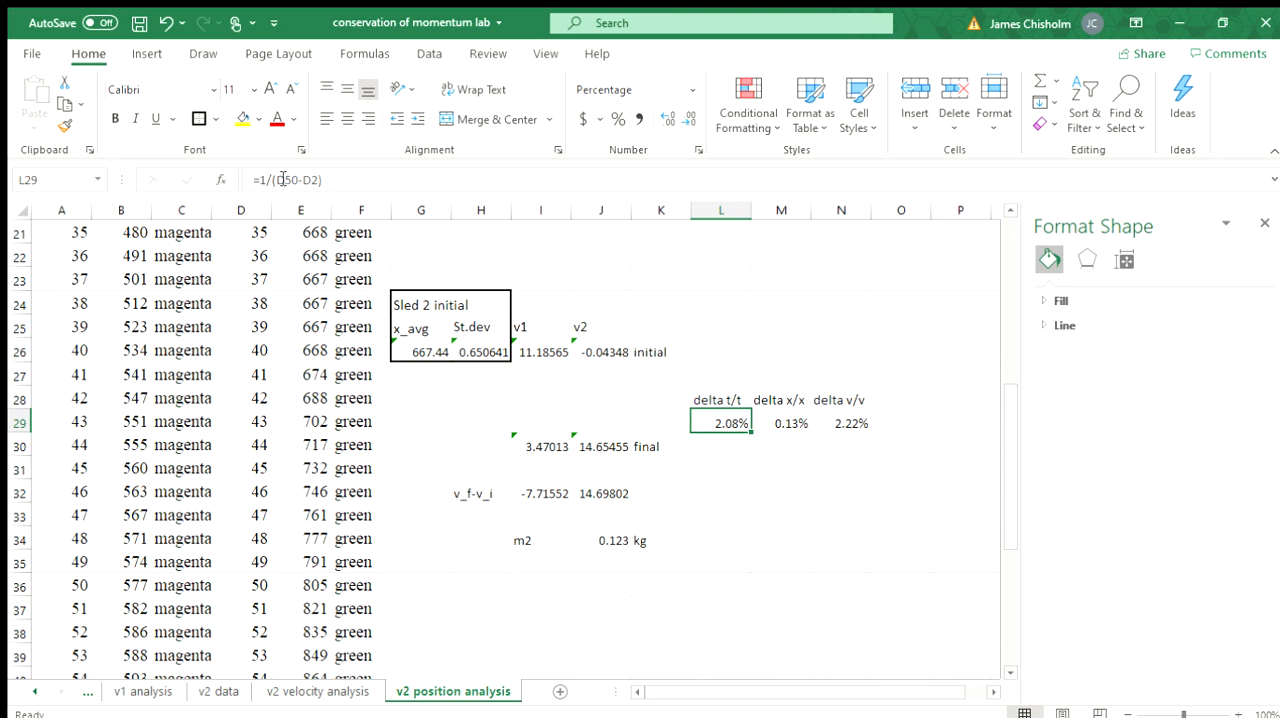
pyautogui.click(735, 448)
pyautogui.click(720, 422)
pyautogui.click(804, 423)
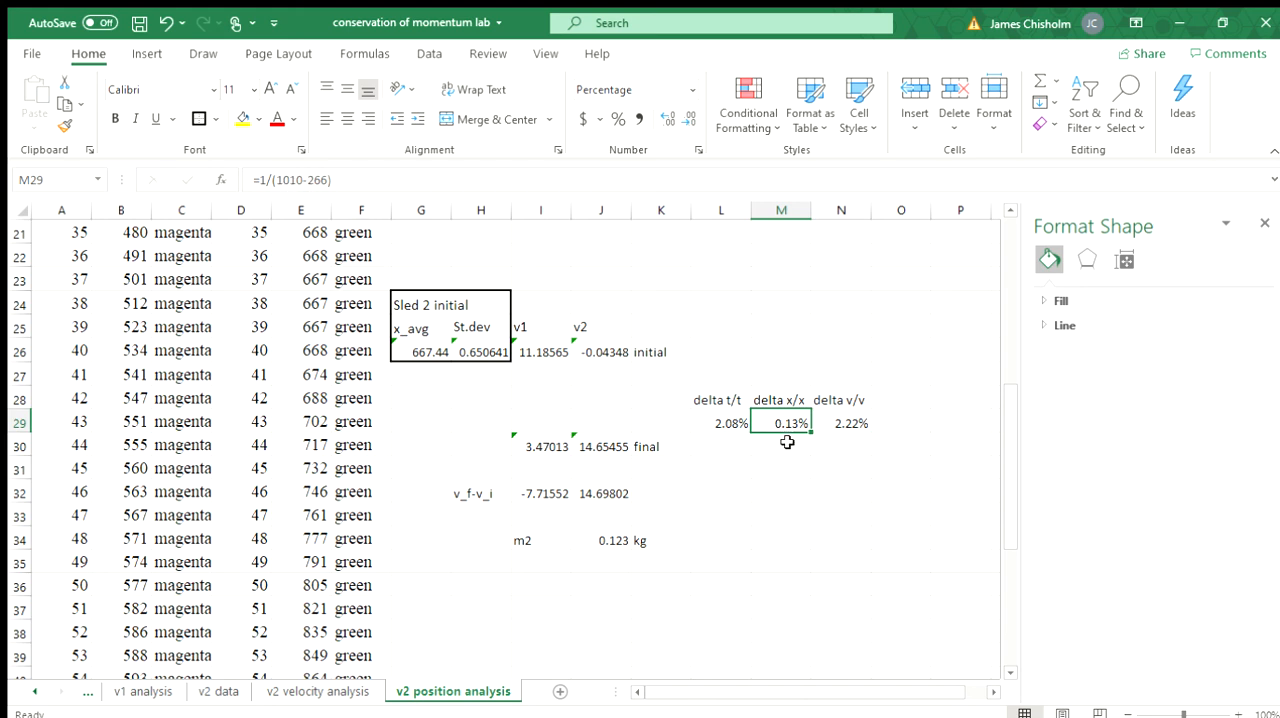
pyautogui.click(848, 423)
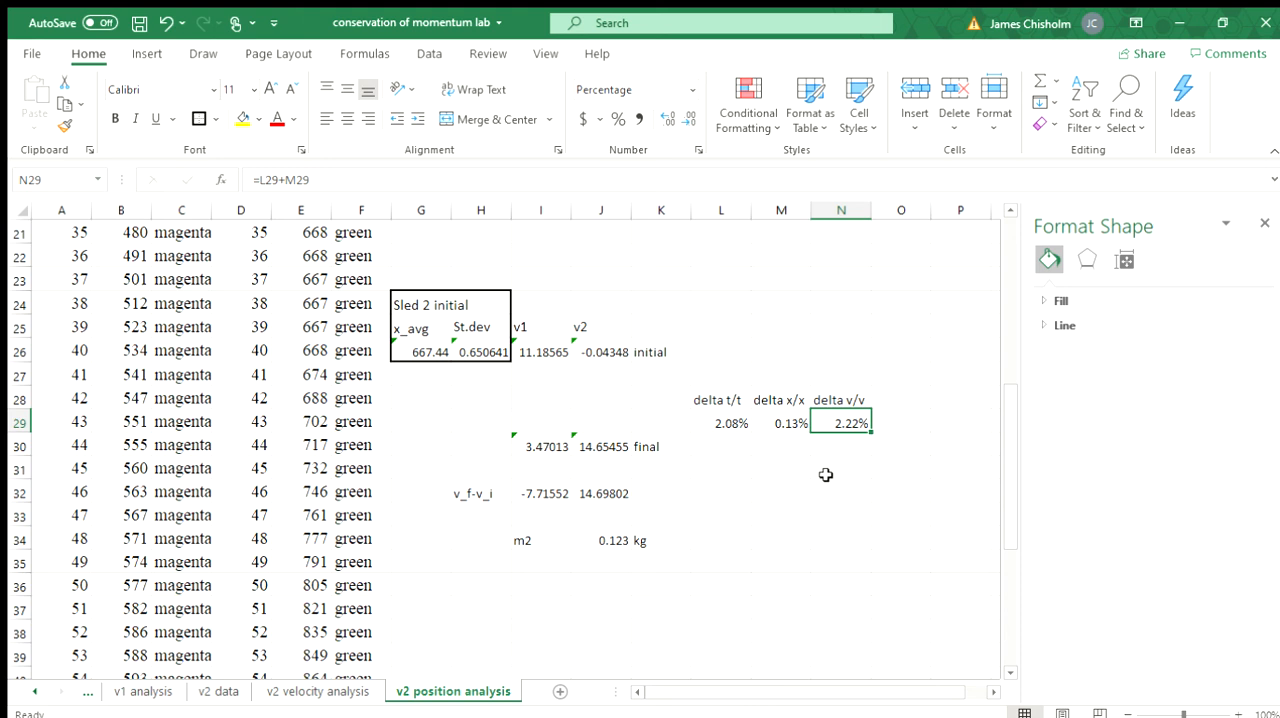
pyautogui.click(590, 540)
pyautogui.click(856, 422)
# Step: Compare the Sled Position Graphs chart with the Collisions in 1D (v2) chart on the v2 velocity analysis sheet
pyautogui.moveTo(1006, 471); pyautogui.dragTo(1016, 300)
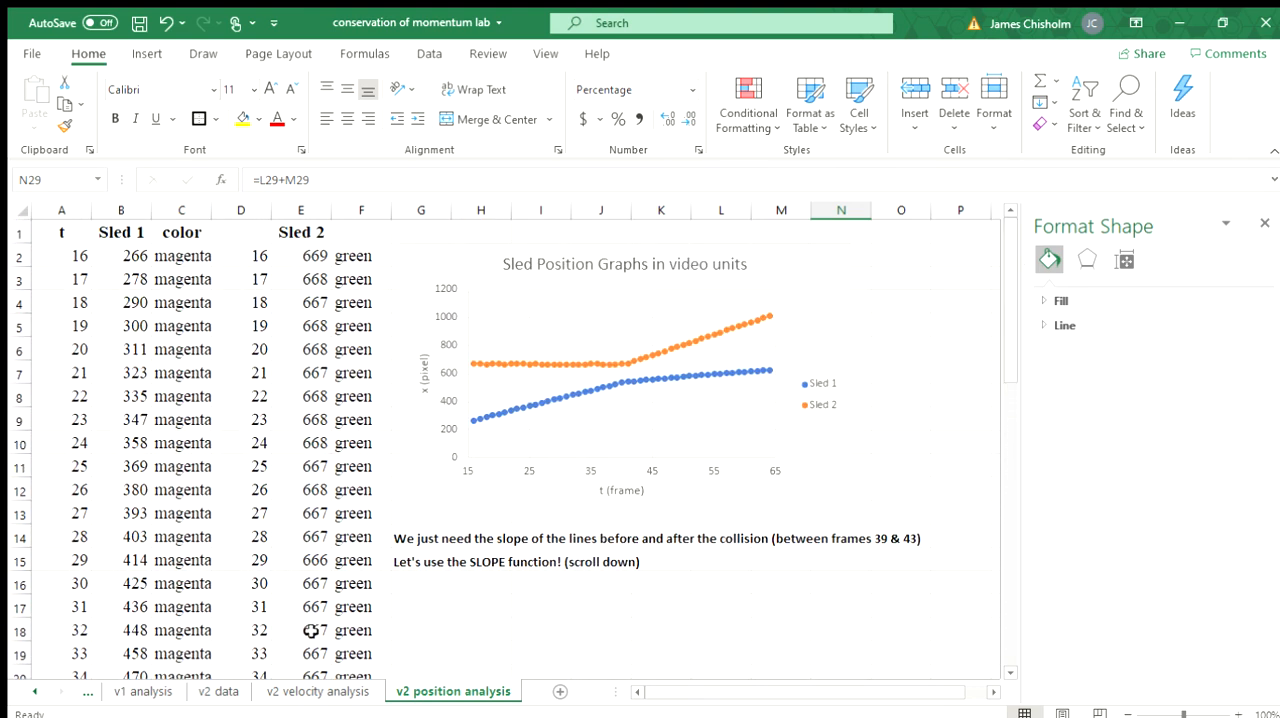
pyautogui.click(331, 694)
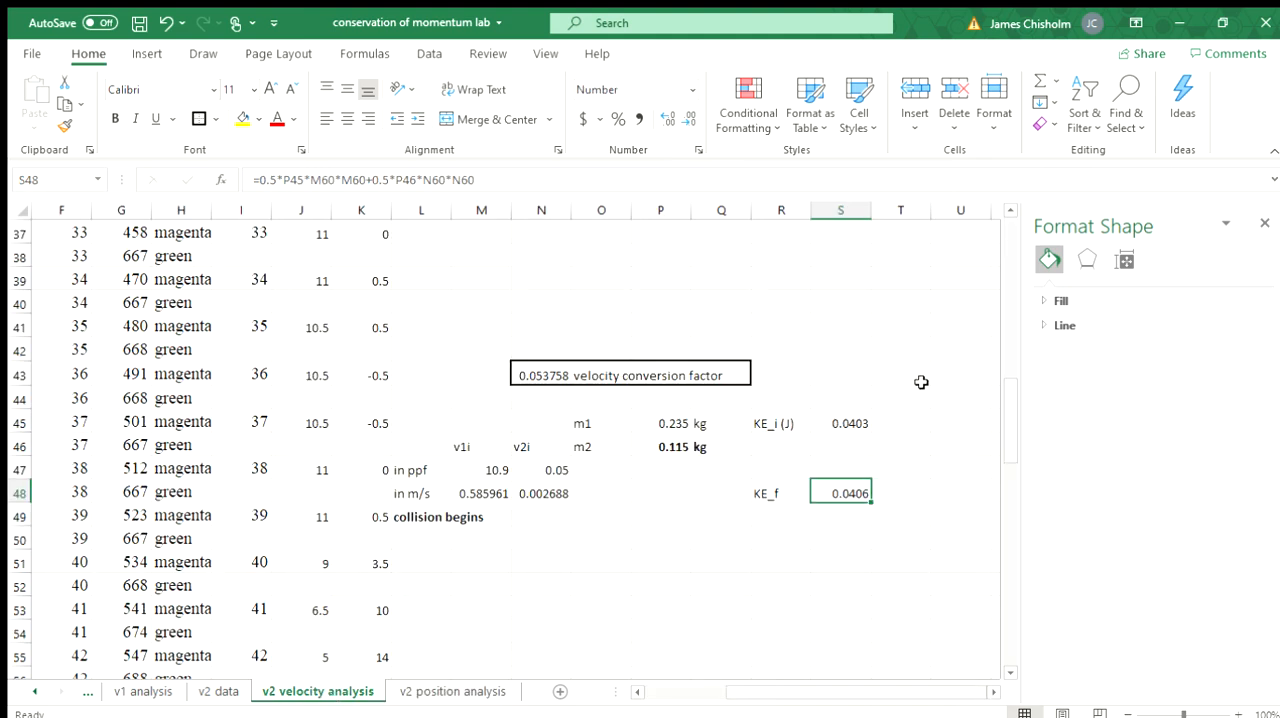
pyautogui.moveTo(1011, 423); pyautogui.dragTo(966, 240)
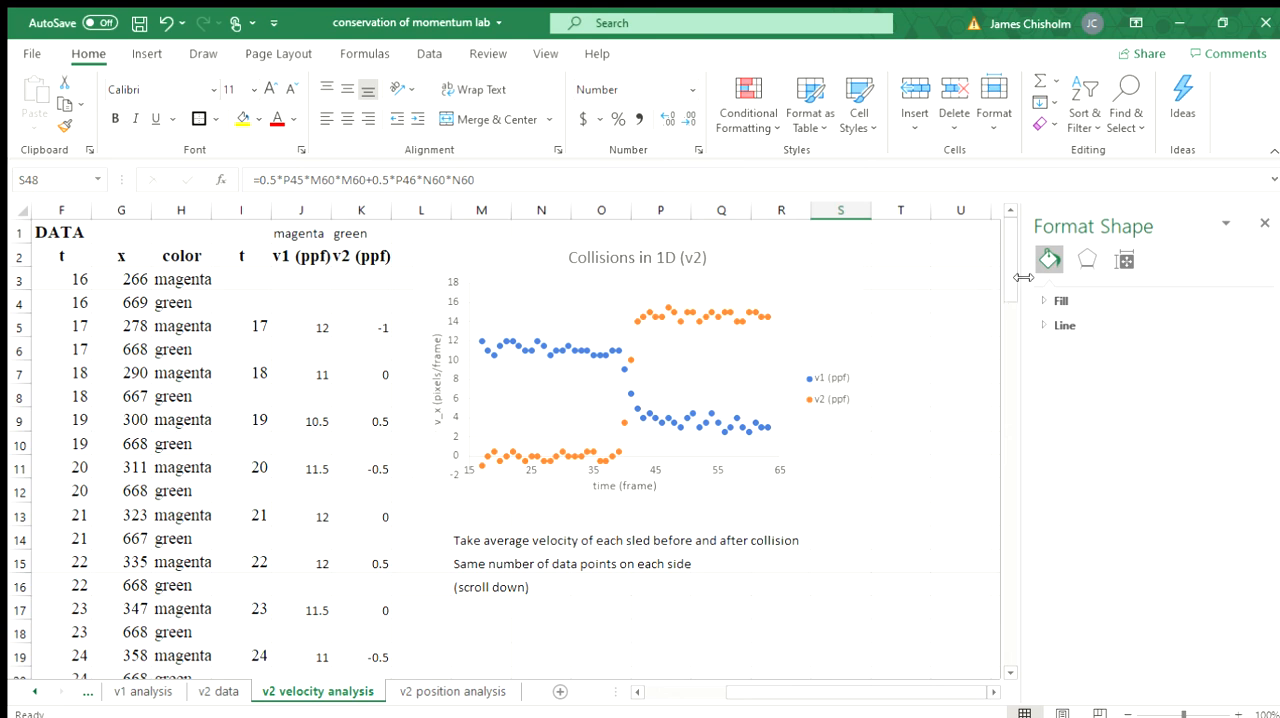
pyautogui.moveTo(1008, 255); pyautogui.dragTo(1003, 218)
# Step: Revisit the position graph on the v2 position analysis sheet and open the v2 data sheet
pyautogui.click(447, 684)
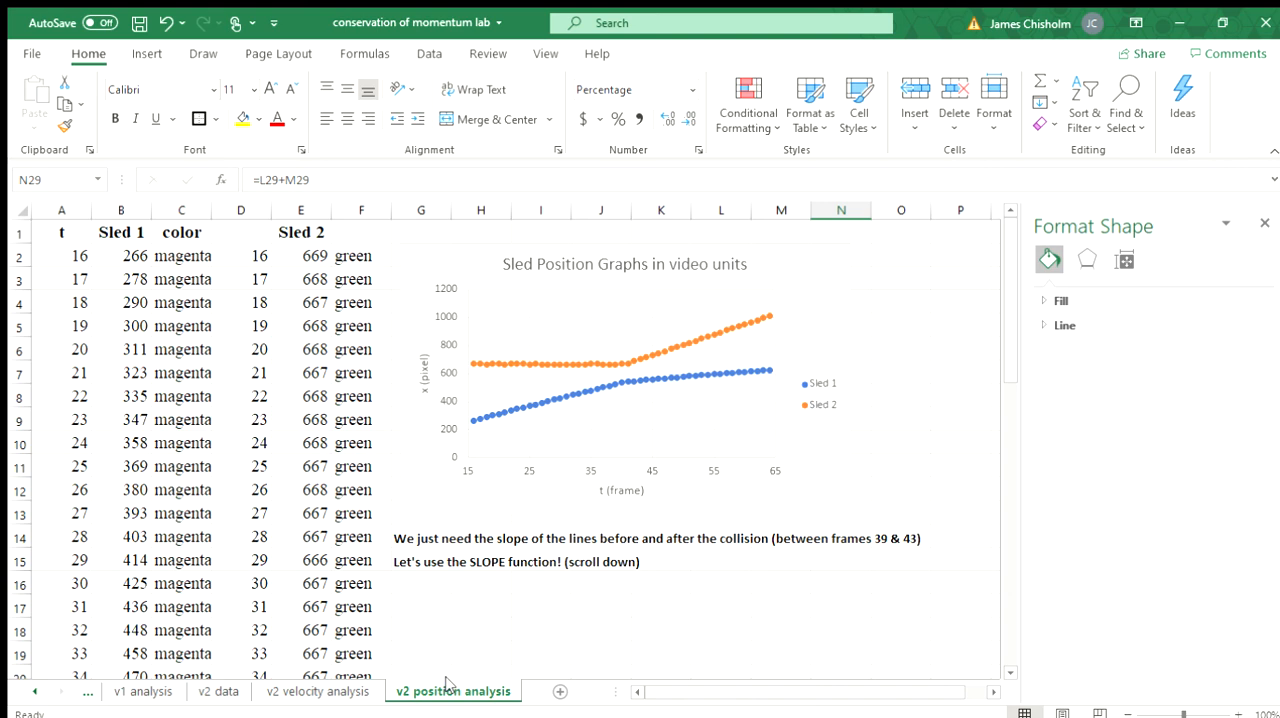
pyautogui.click(260, 691)
pyautogui.click(224, 691)
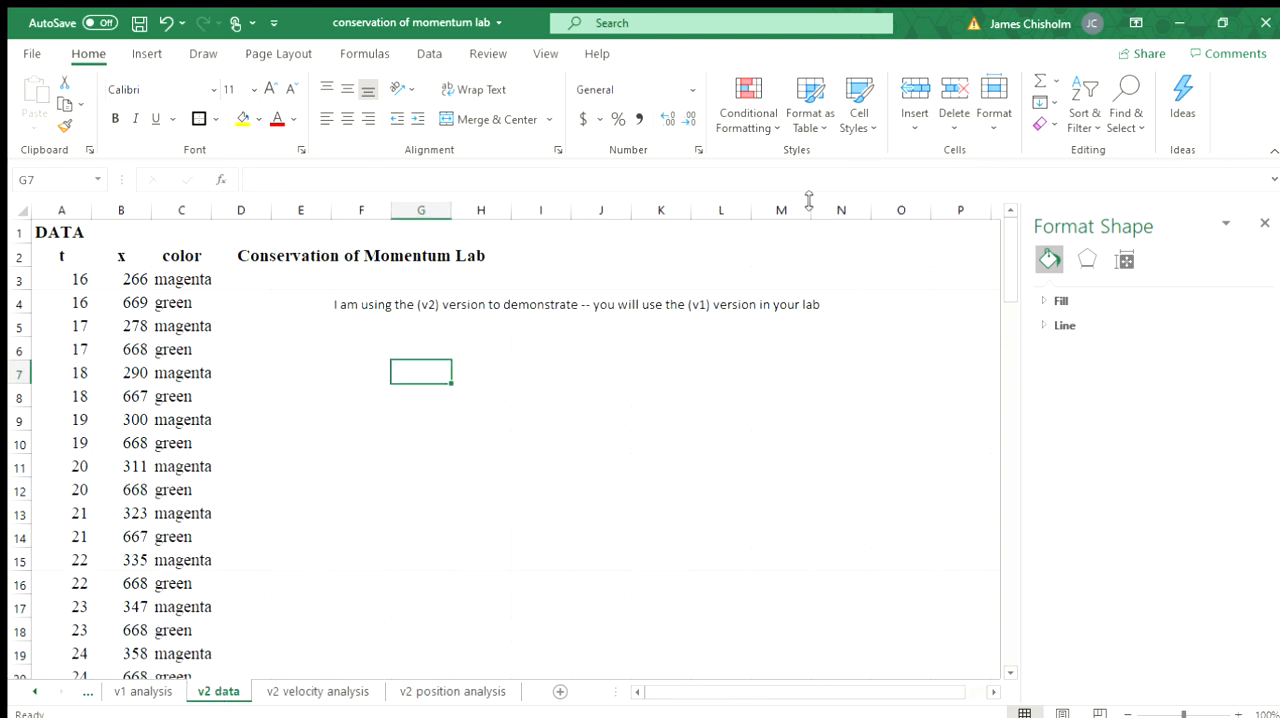